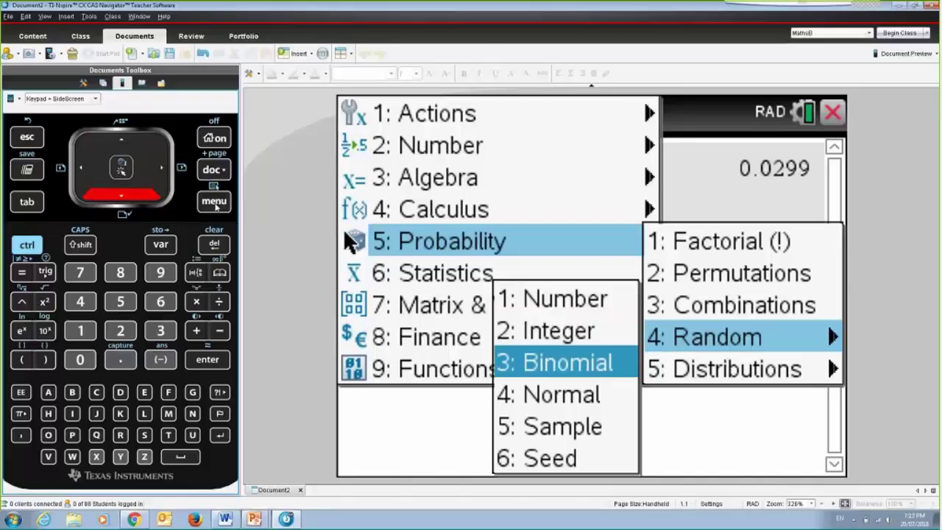
key(Return)
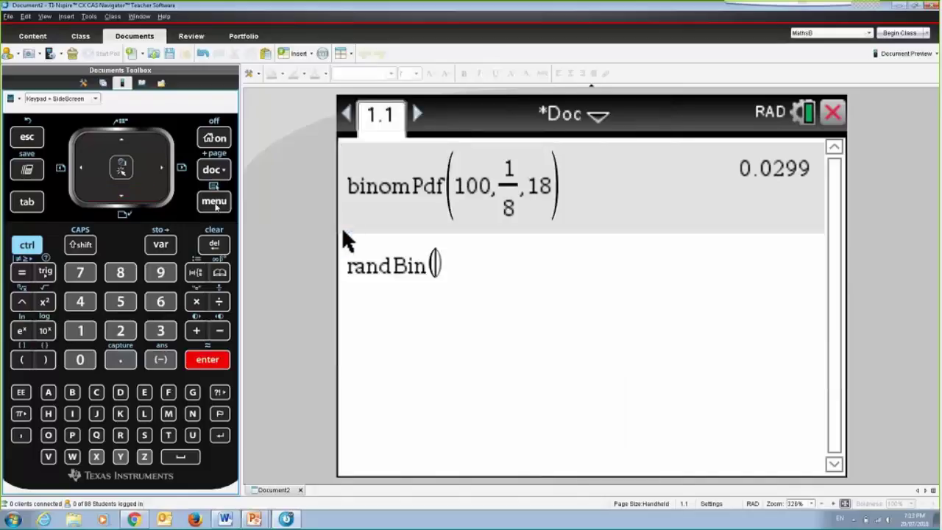
key(Right)
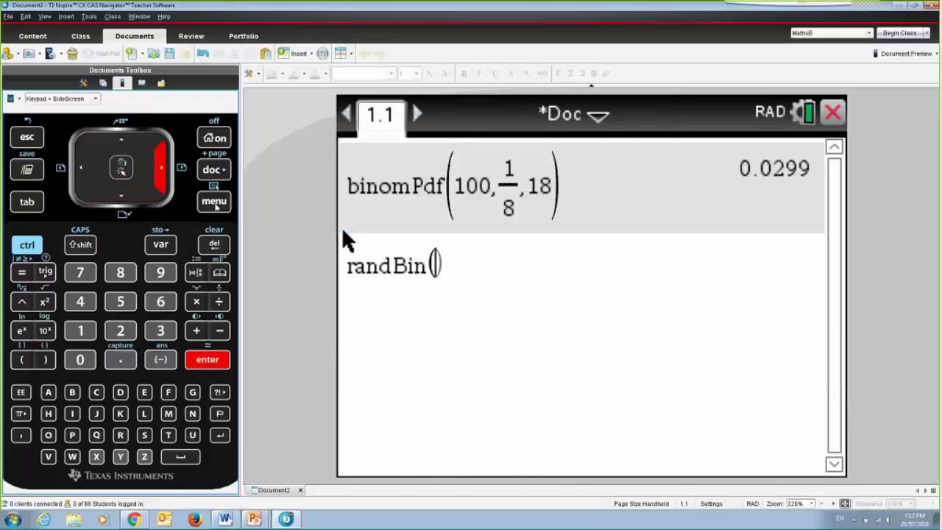
key(BackSpace)
key(BackSpace)
key(BackSpace)
key(BackSpace)
key(BackSpace)
key(BackSpace)
key(BackSpace)
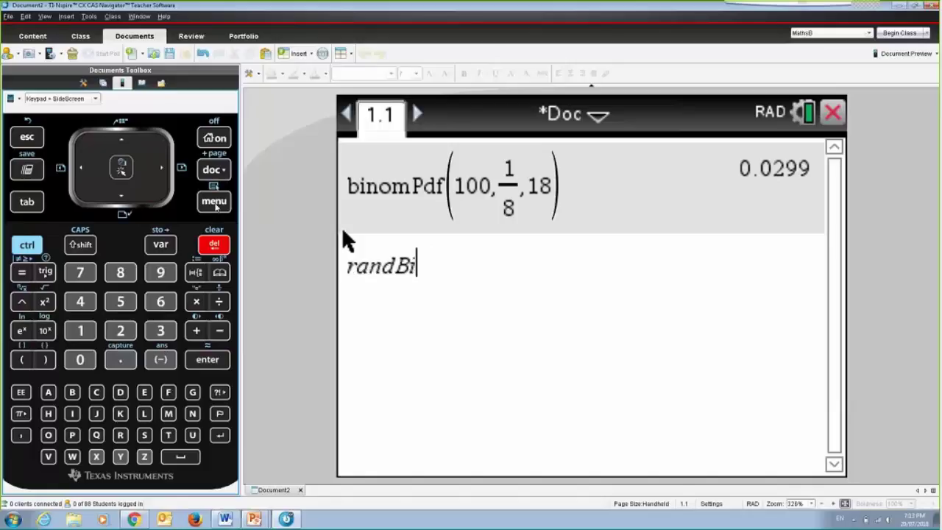
key(BackSpace)
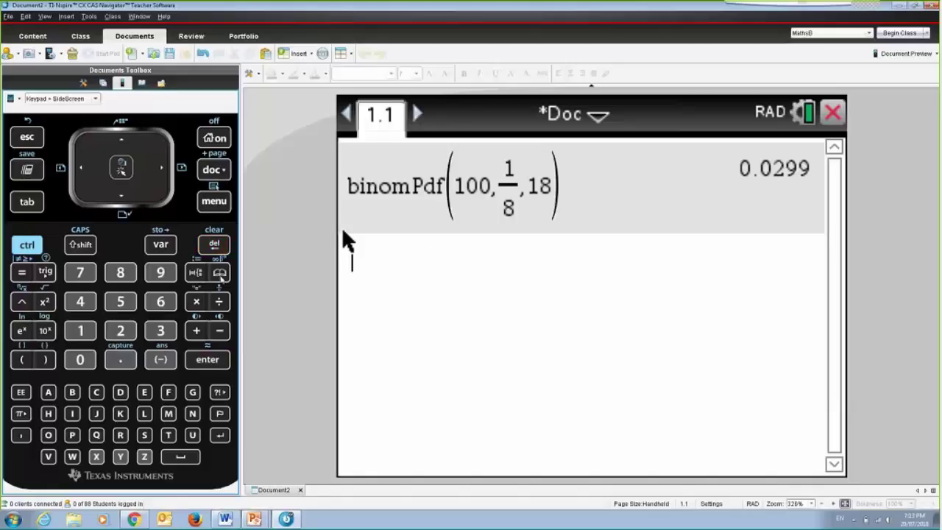
- Insert the randBin( function from the alphabetical Catalog into the empty entry line
key(ctrl+k)
key(r)
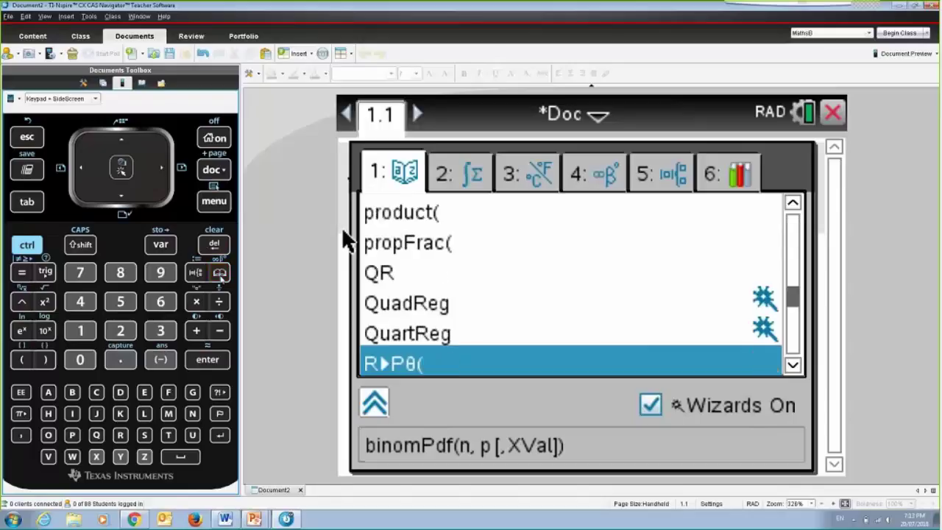
key(Down)
key(Down)
key(Down)
key(Down)
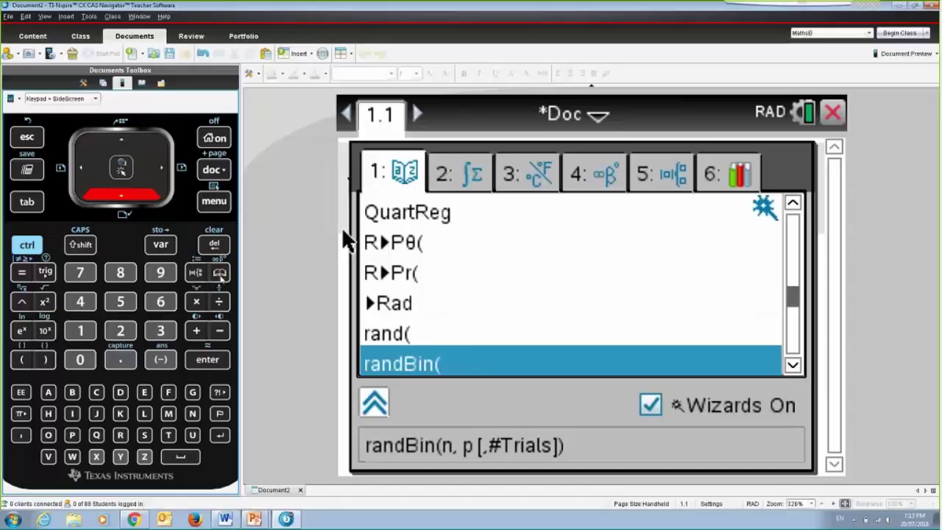
key(Return)
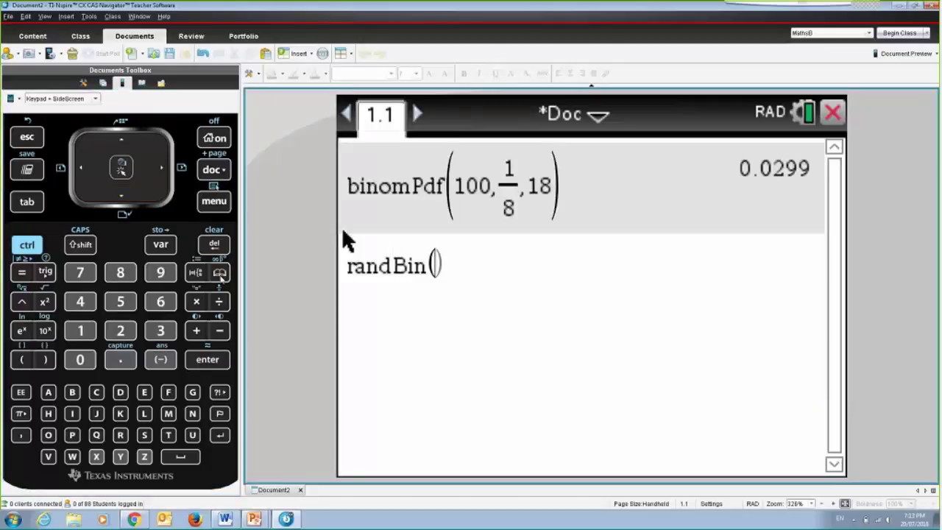
- Give randBin the arguments 100 and 1/8, and evaluate the expression three times
text(100)
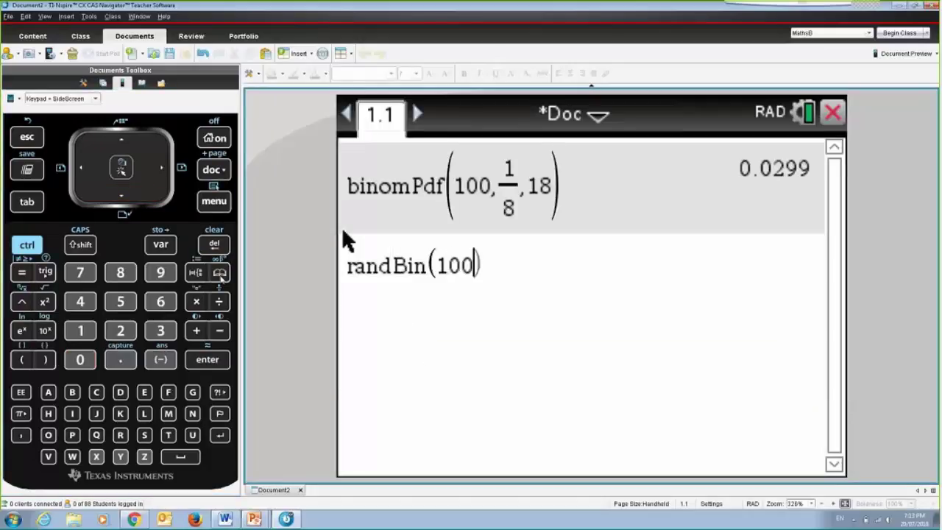
text(,1)
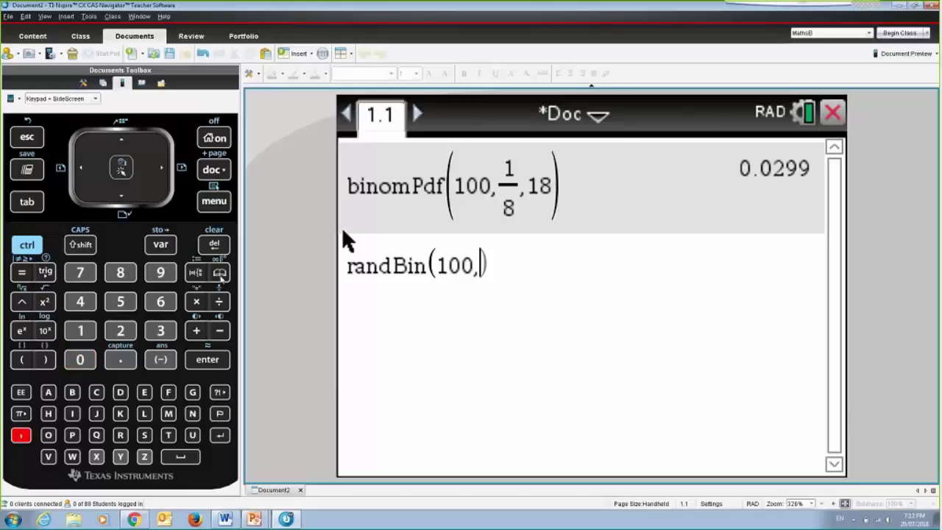
text(/8)
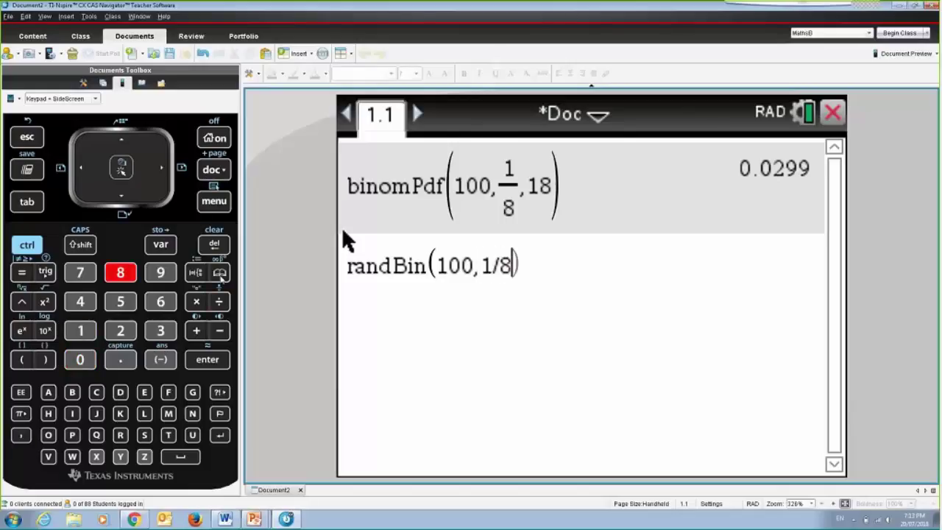
key(Return)
key(Return)
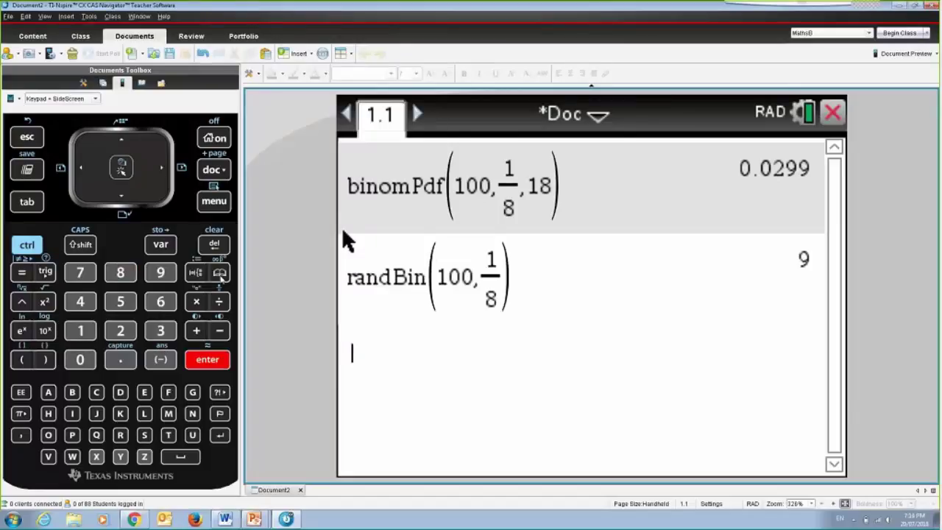
key(Return)
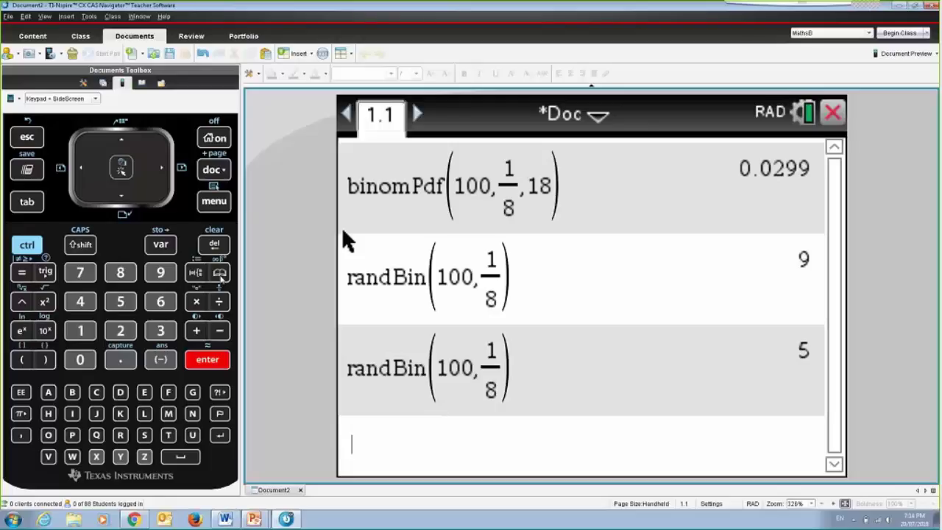
key(Return)
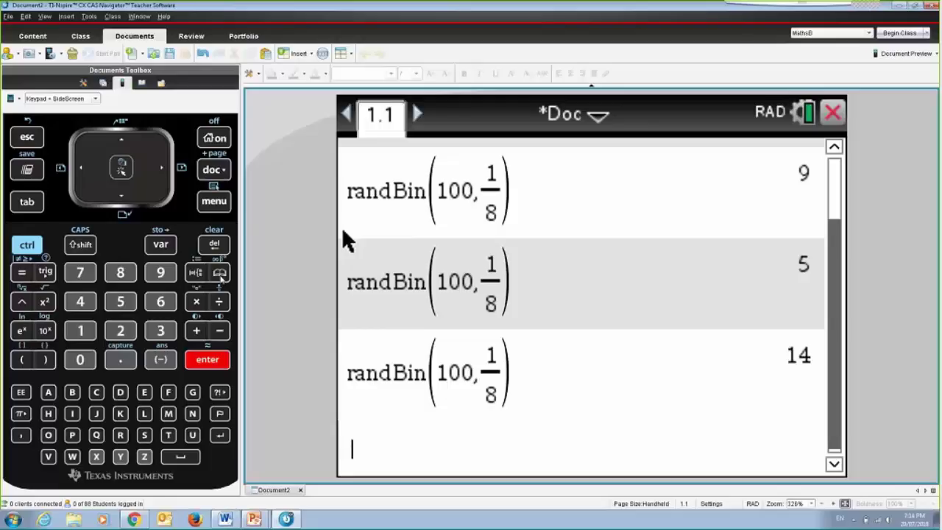
- Reuse the last randBin expression with 50 added as its third argument, and evaluate randBin(100,1/8,50)
key(Up)
key(Return)
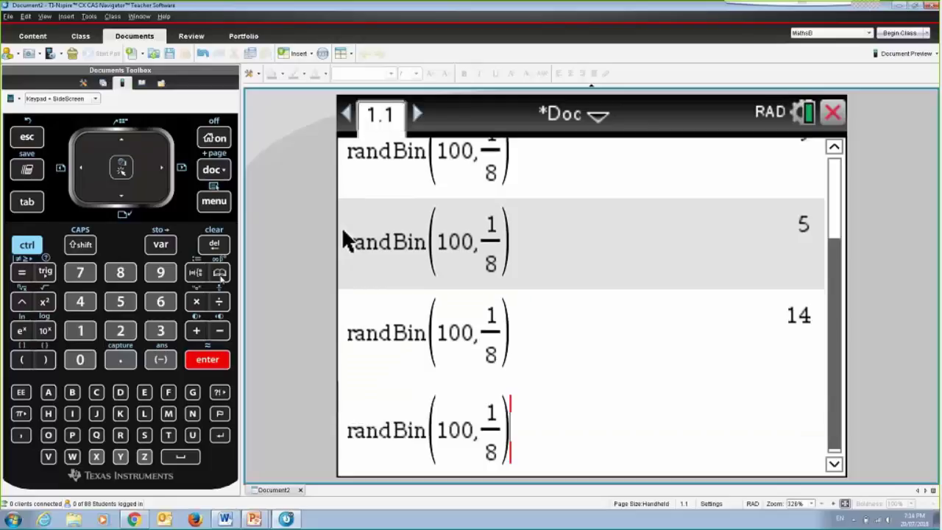
key(Left)
text(,)
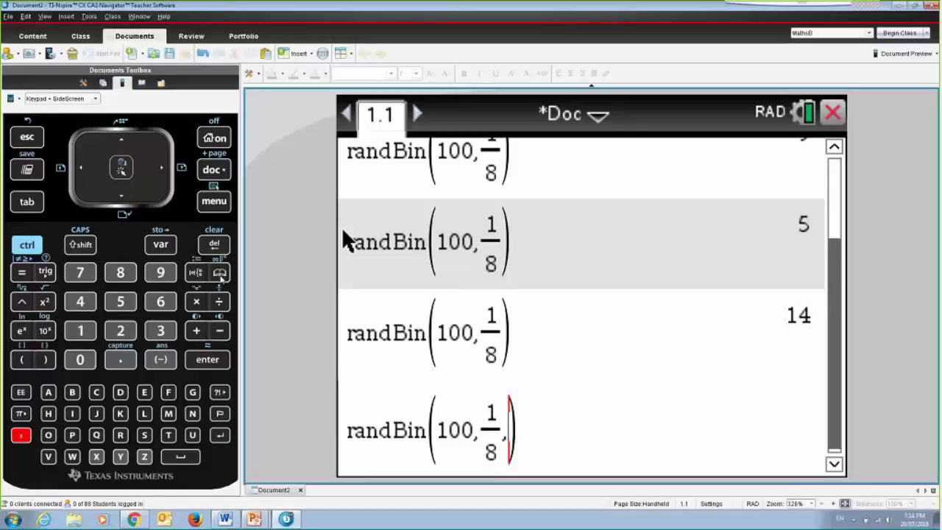
text(50)
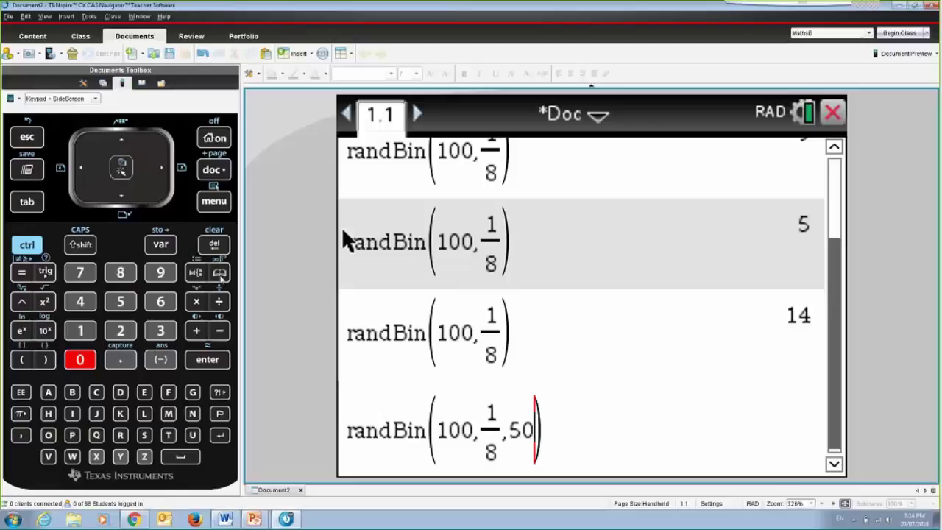
key(Return)
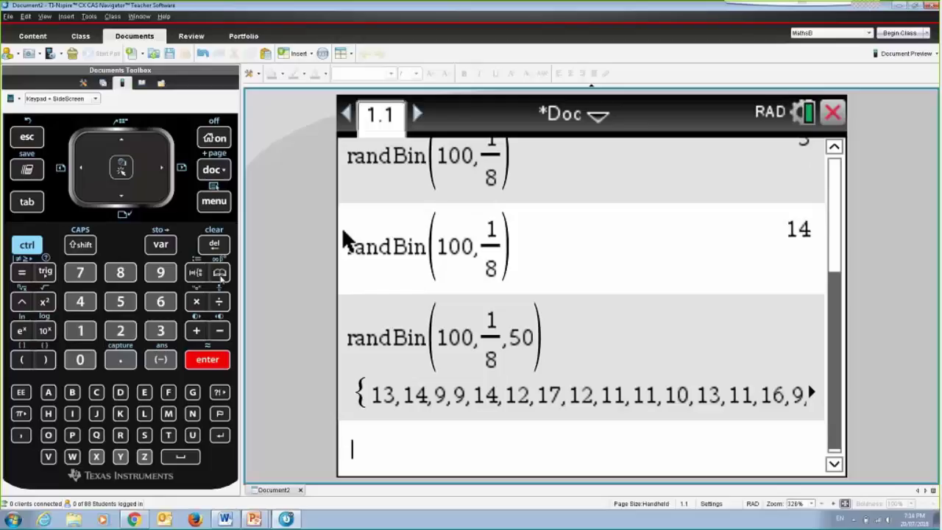
- Store a new simulation in the variable s by evaluating s:=randBin(100,1/8,50), reusing the previous expression
text(s)
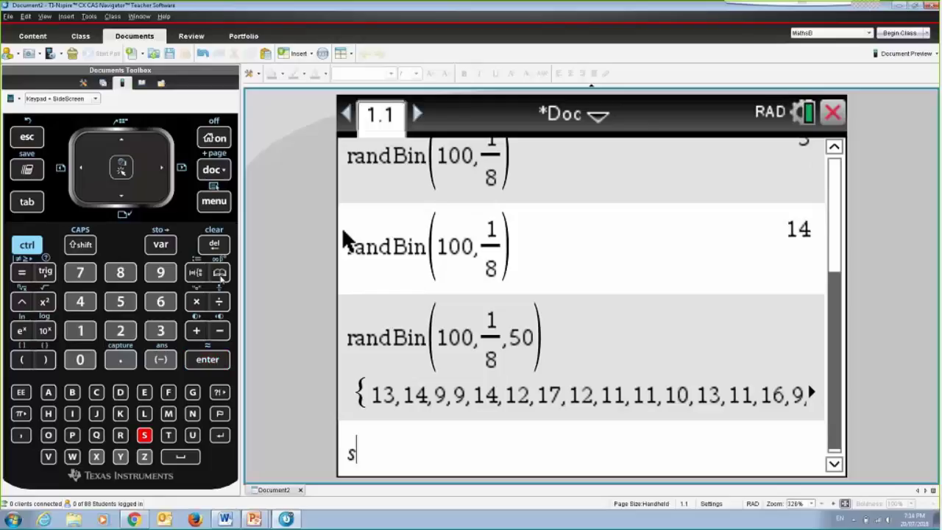
text(:=)
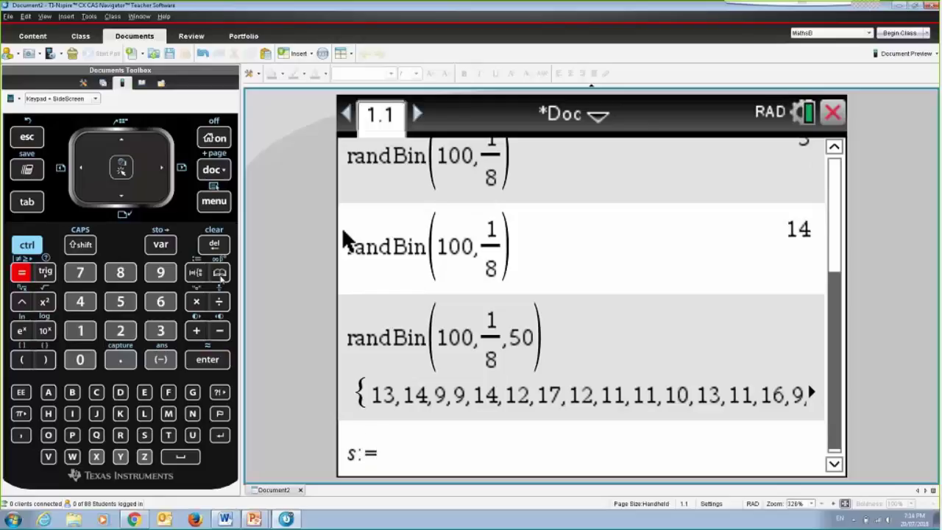
key(Up)
key(Up)
key(Down)
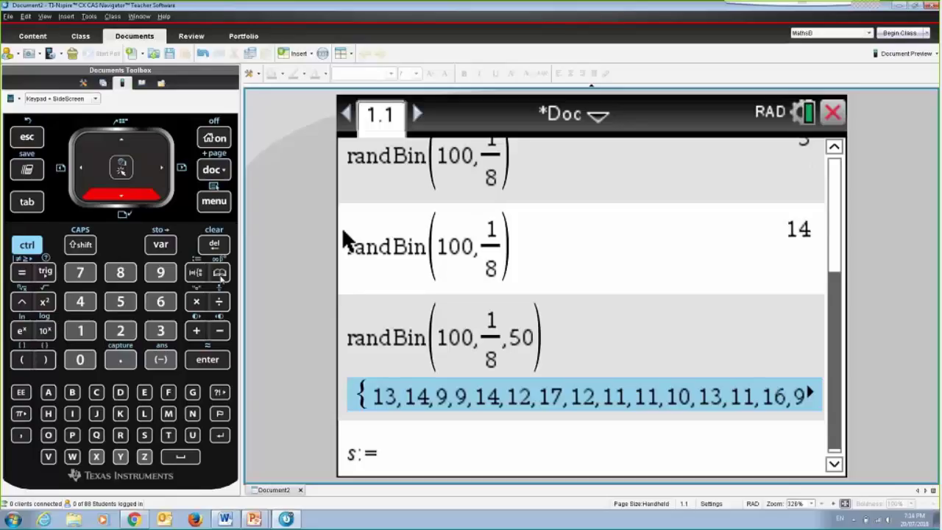
key(Up)
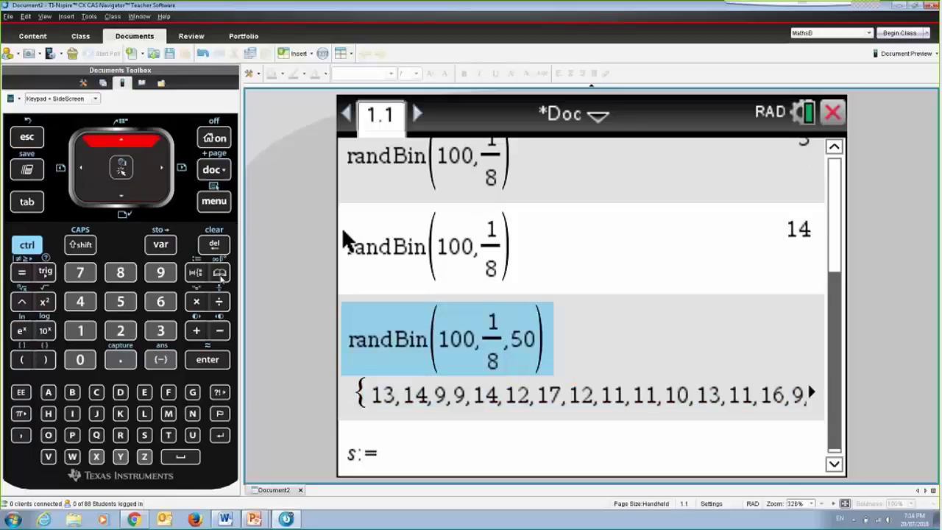
key(Return)
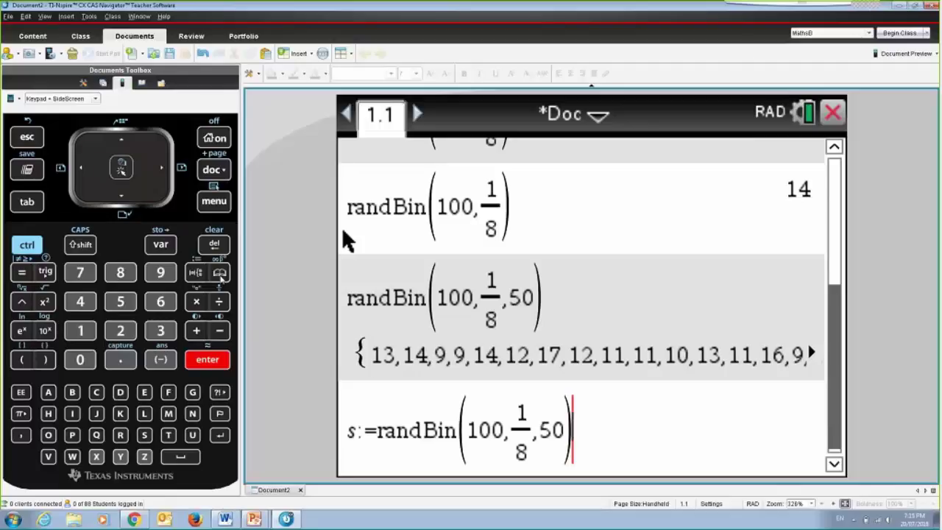
key(Return)
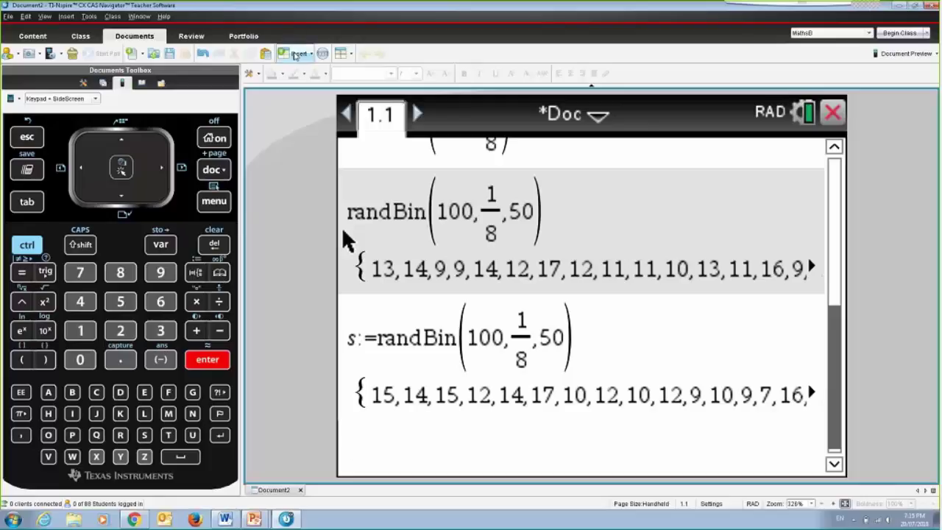
- Add a Data & Statistics page and plot the variable s on its horizontal axis
click(212, 144)
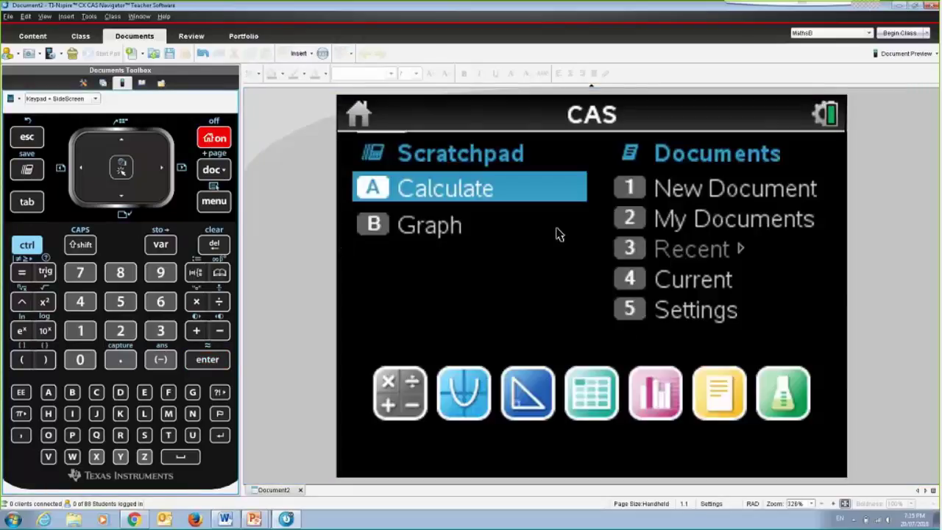
click(652, 401)
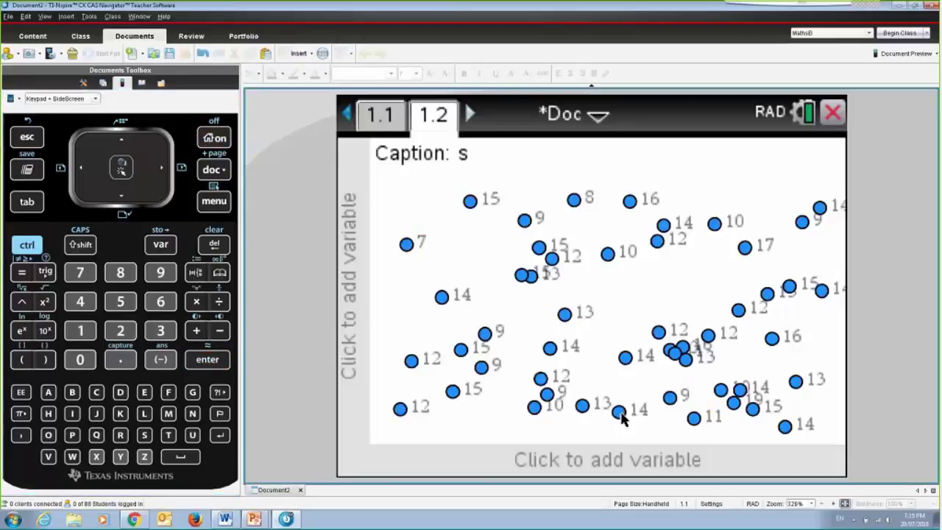
click(597, 460)
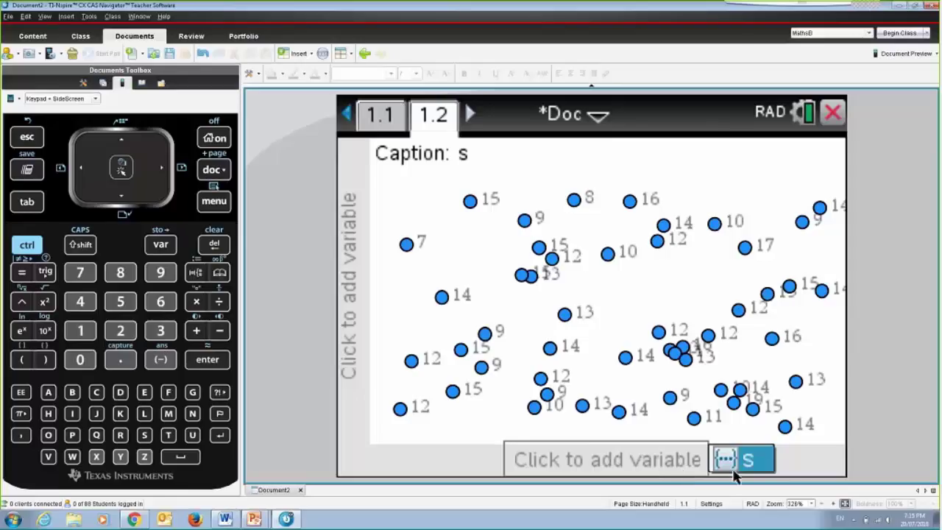
key(Return)
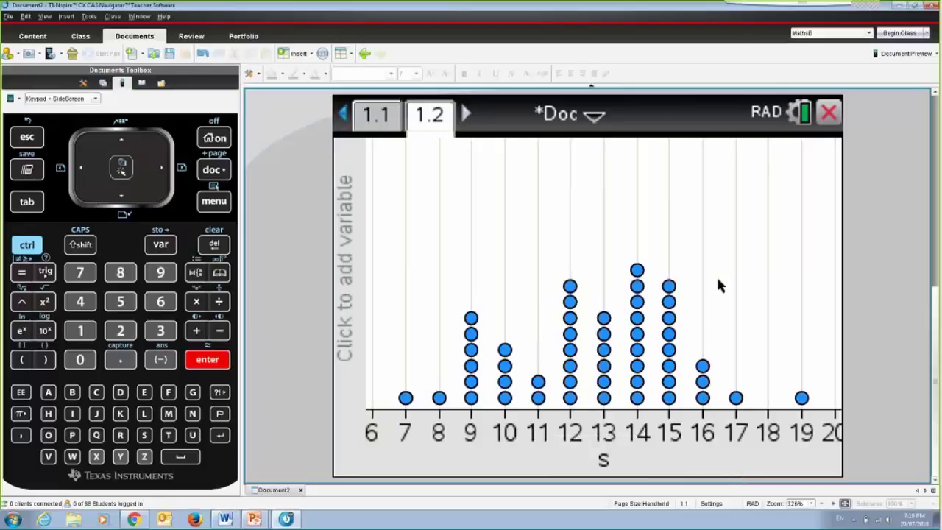
- Copy the expression s:=randBin(100,1/8,50) from the calculator page 1.1
click(388, 127)
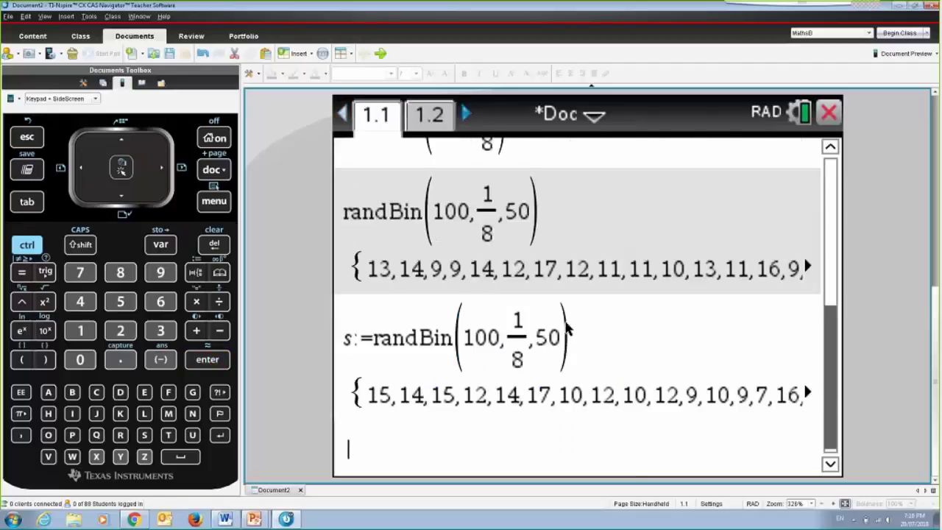
drag(569, 334, 345, 337)
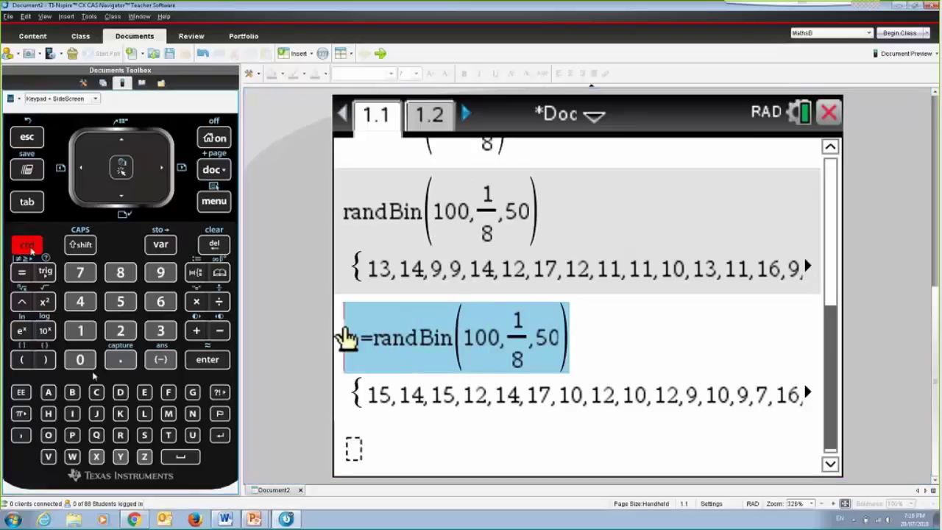
key(ctrl+c)
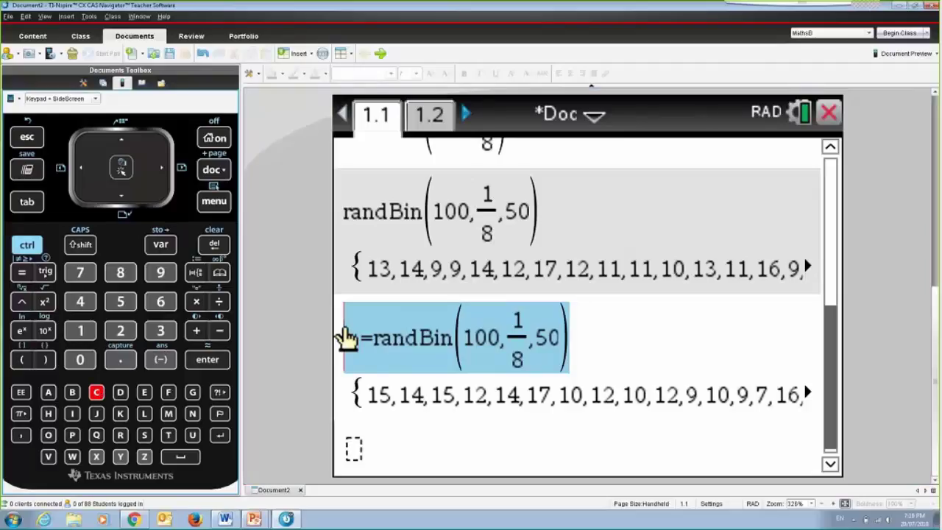
- Add a Notes page after the calculator page and insert an empty Maths Box on it
click(216, 139)
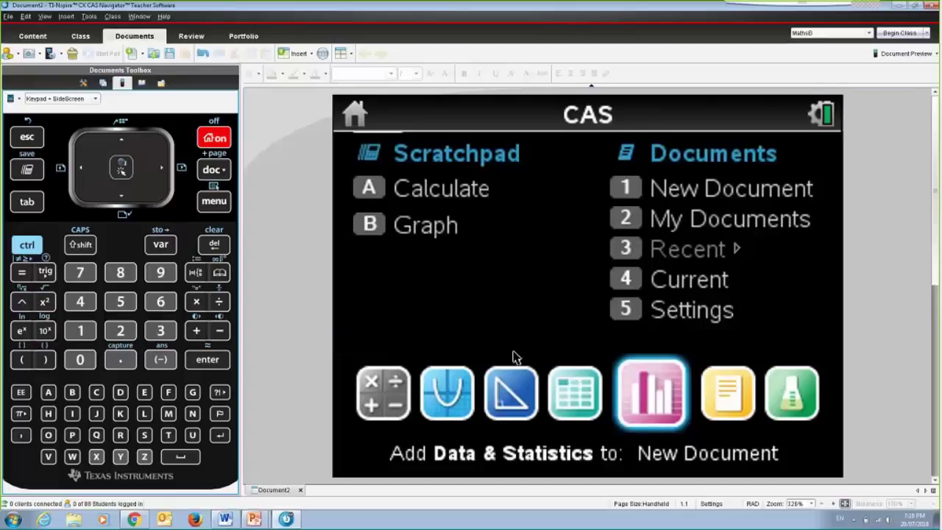
click(739, 392)
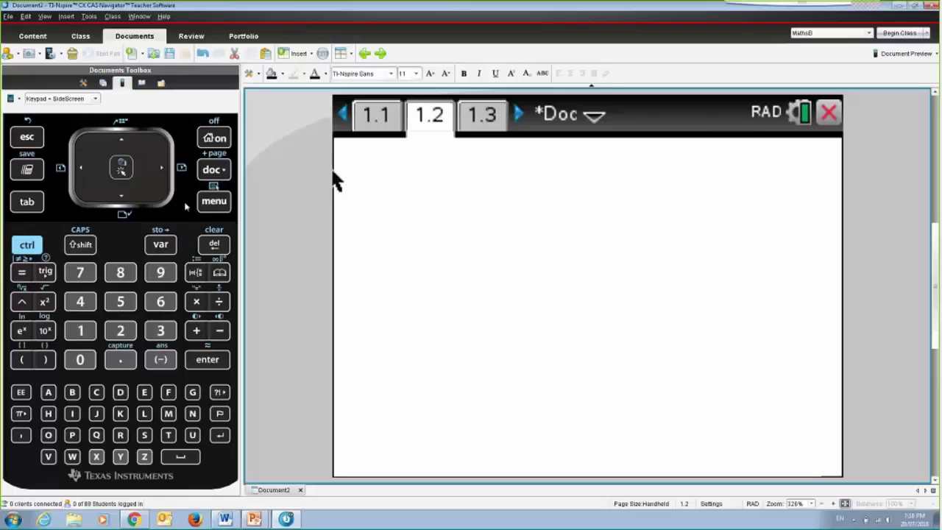
click(211, 201)
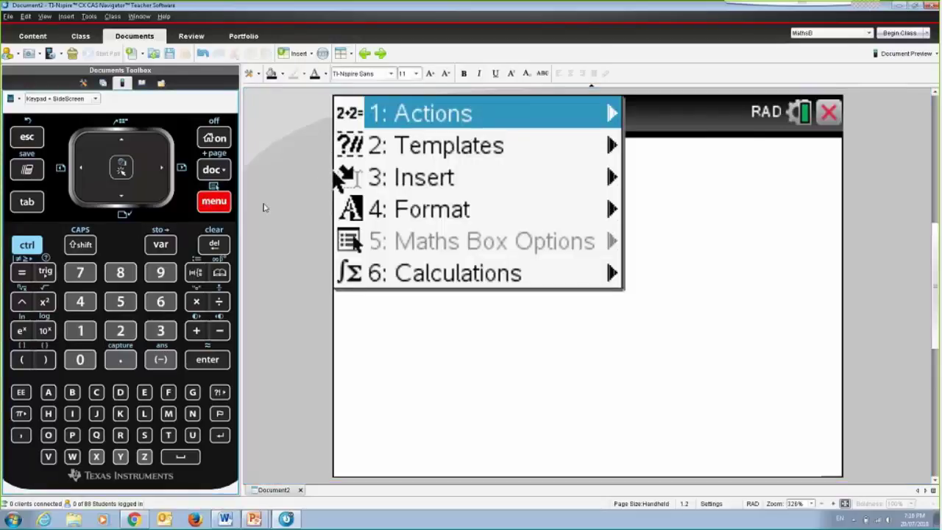
click(409, 187)
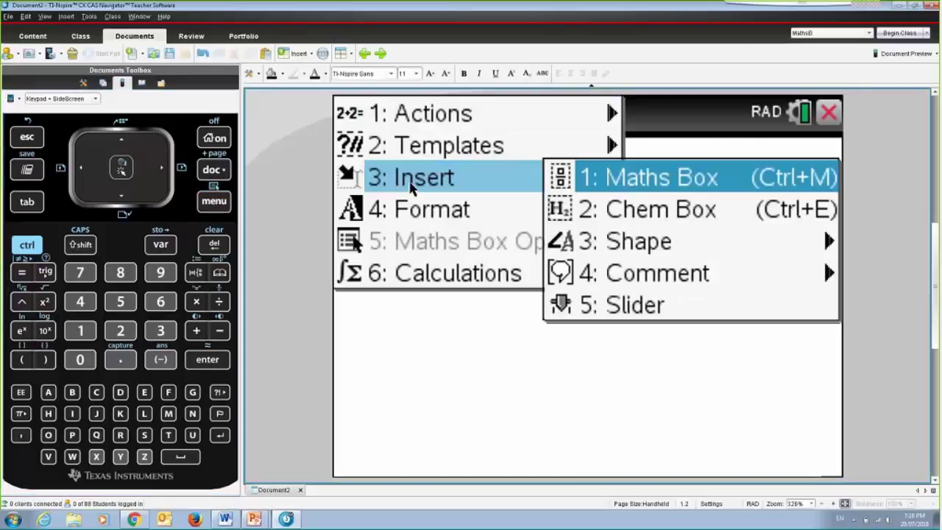
click(734, 184)
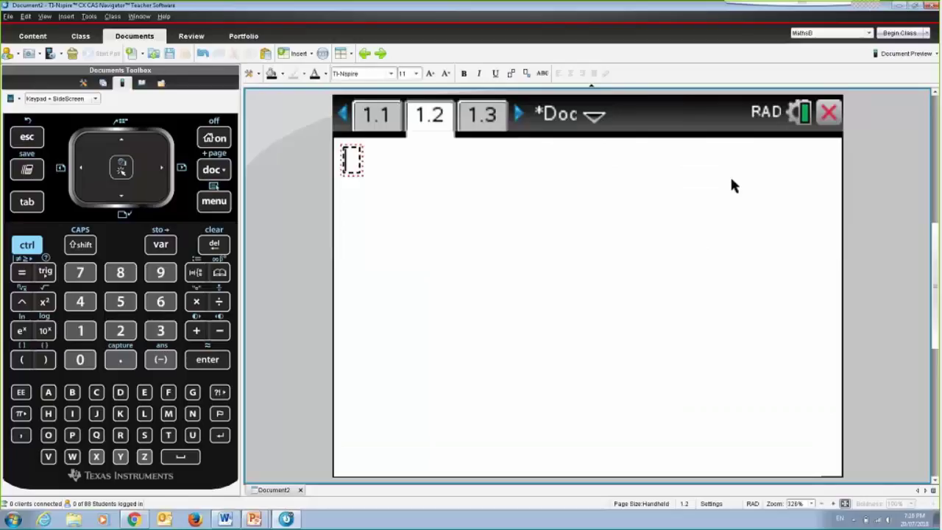
- Paste the copied expression s:=randBin(100,1/8,50) into the Maths Box on page 1.2 and evaluate it
click(37, 247)
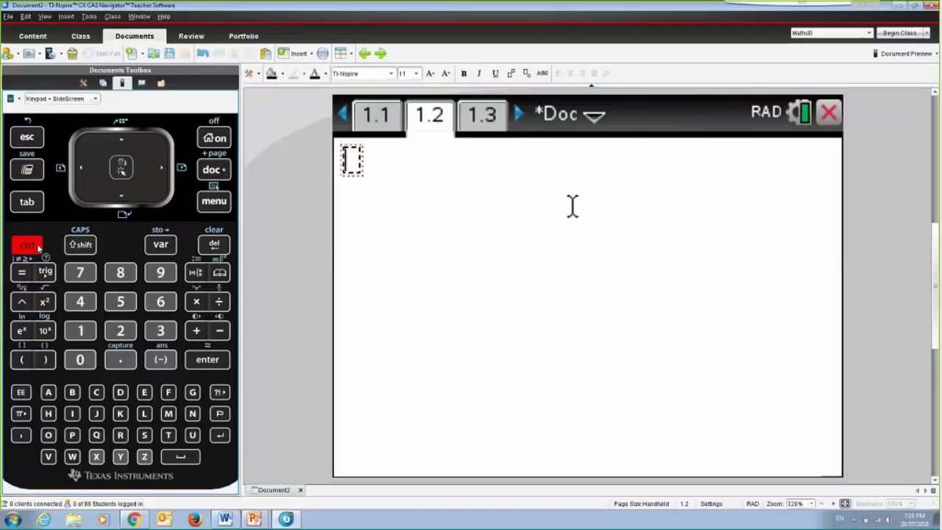
click(47, 457)
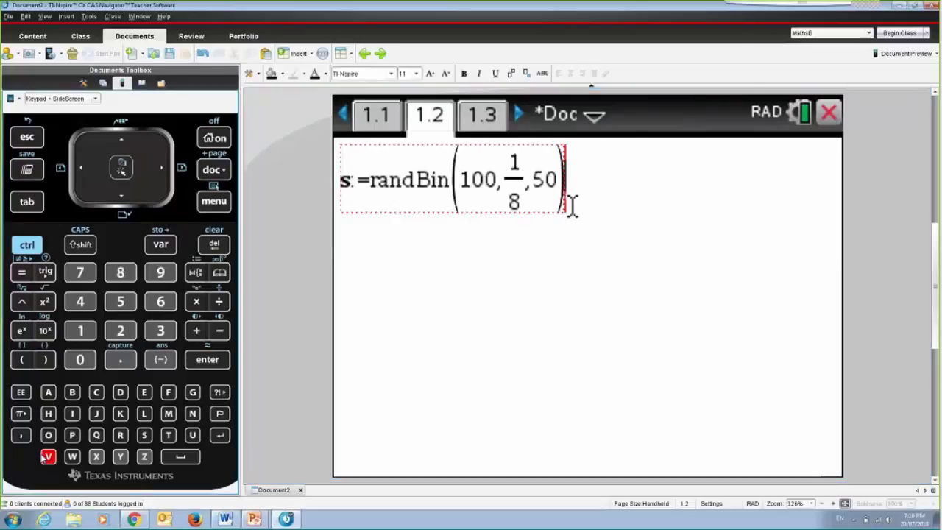
key(Return)
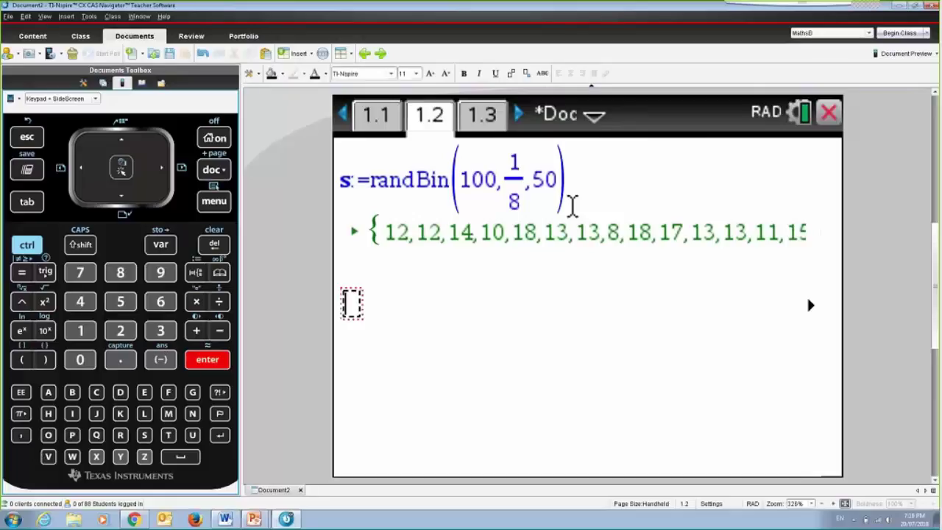
- Insert a slider on the dot plot page 1.3, with variable q and value 50
click(483, 115)
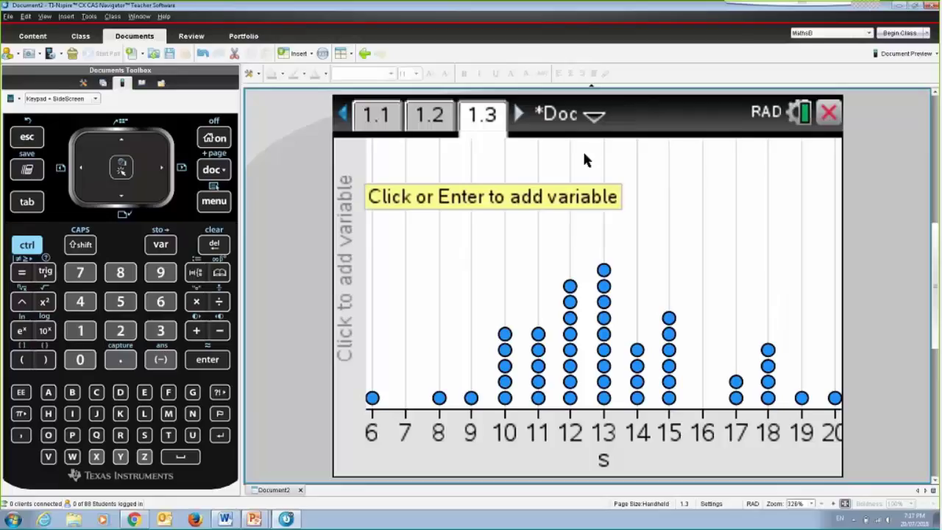
key(ctrl+m)
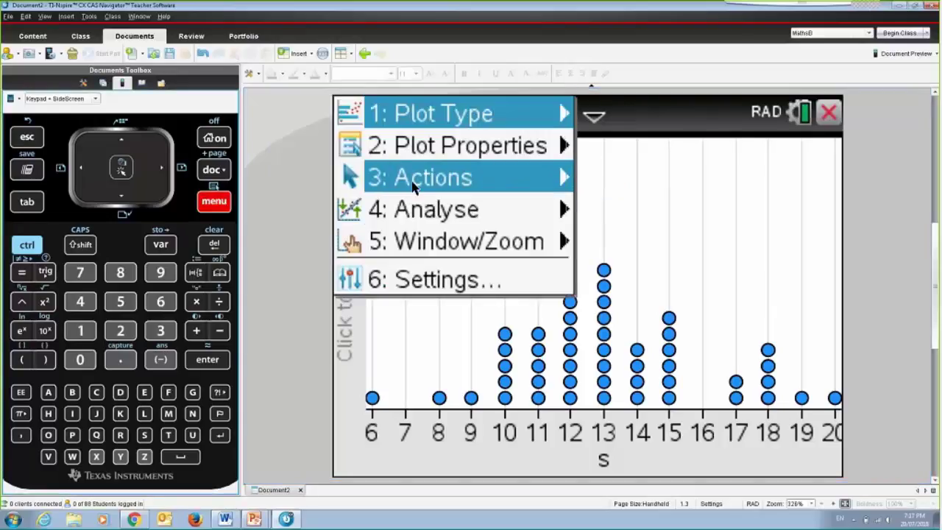
click(440, 184)
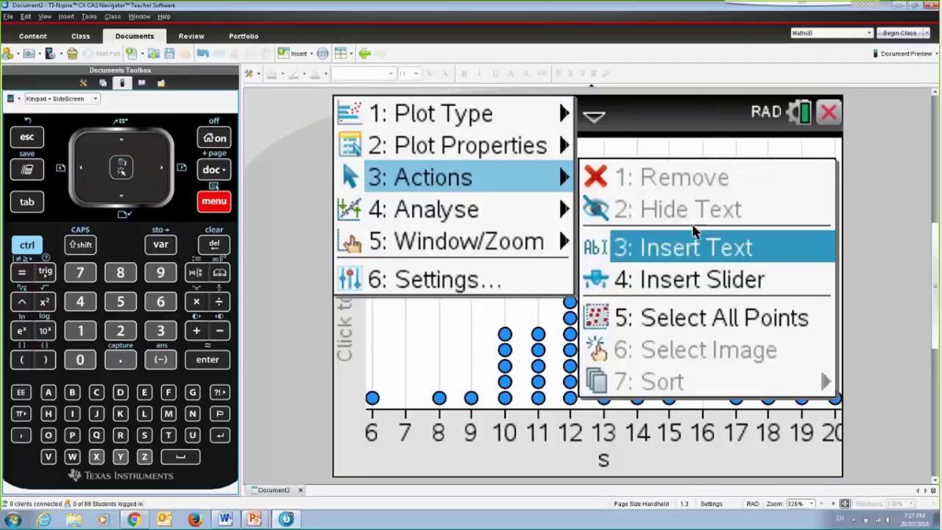
click(689, 281)
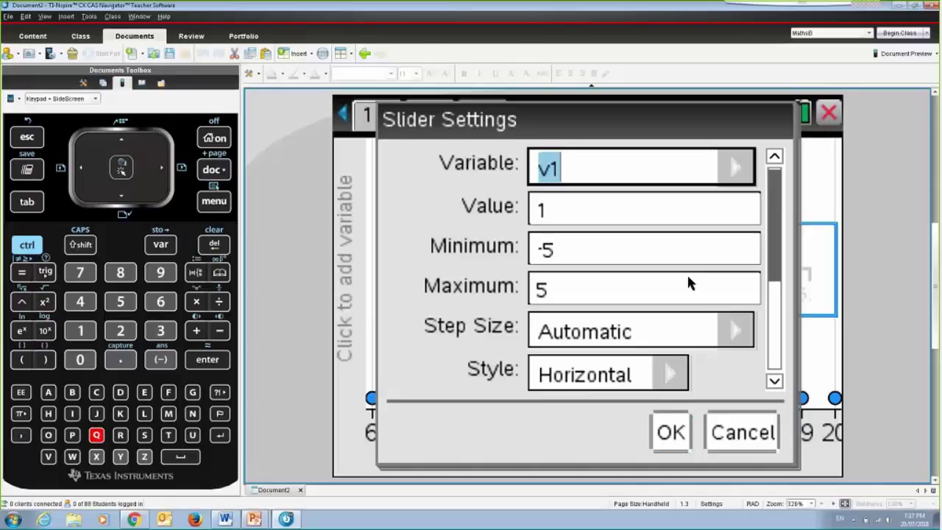
text(q)
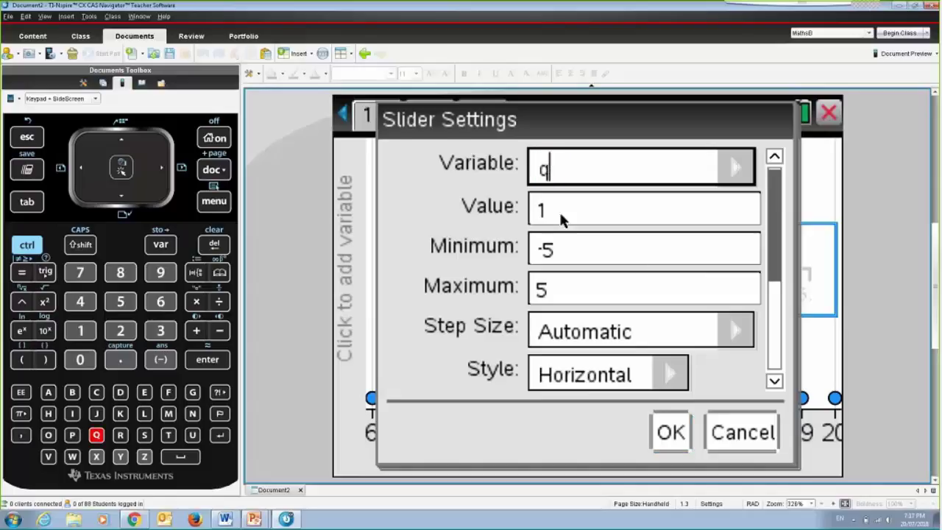
click(556, 214)
key(BackSpace)
text(5)
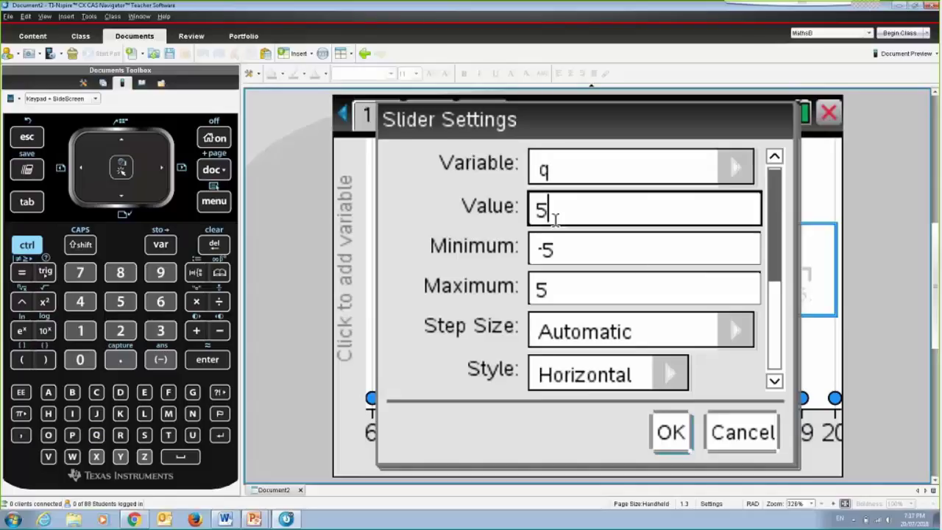
text(0)
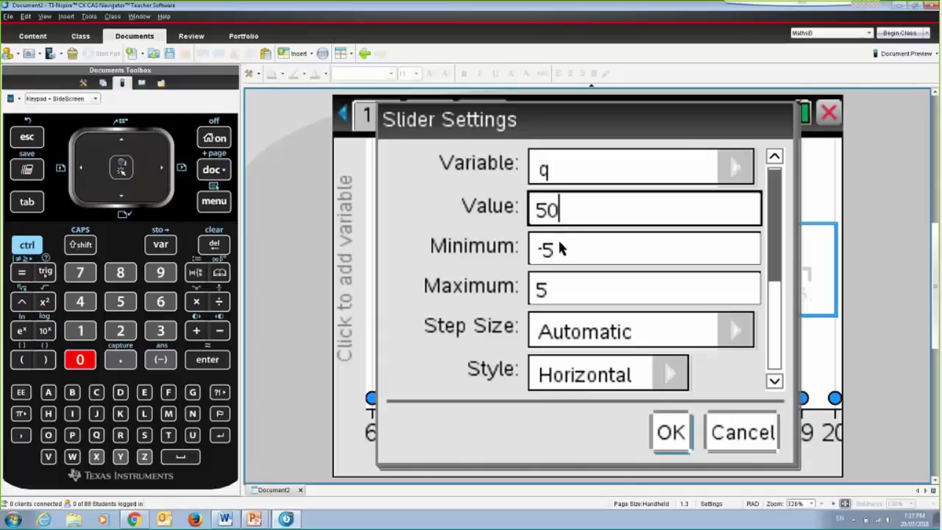
- Set the slider's minimum to 50 and its maximum to 500
click(559, 247)
key(BackSpace)
key(BackSpace)
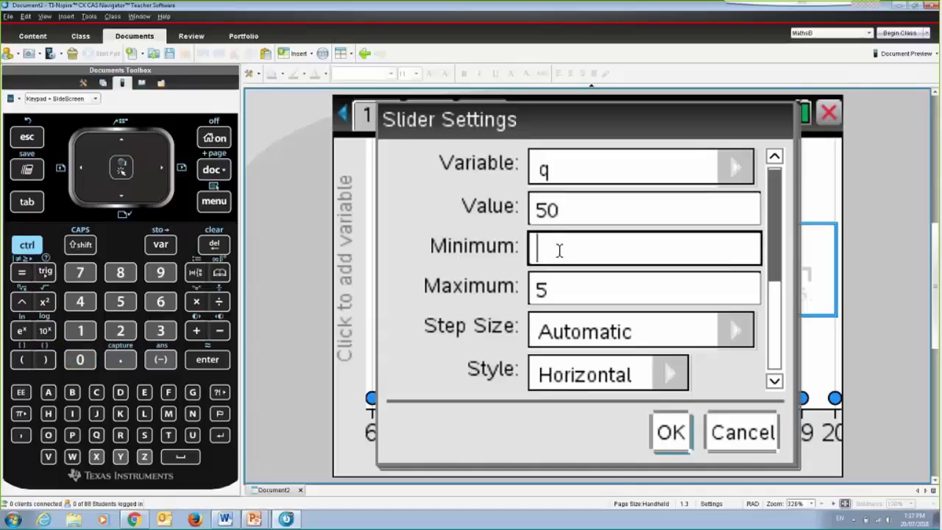
text(50)
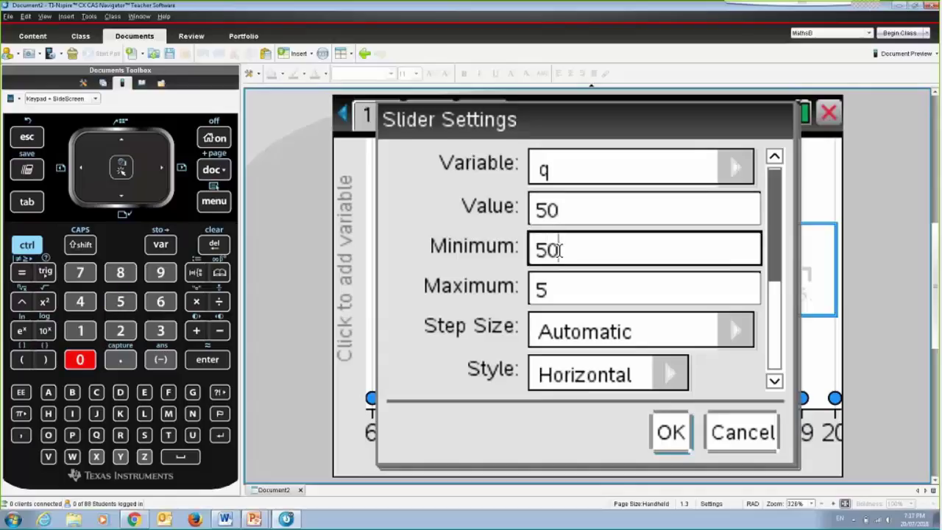
click(553, 289)
key(BackSpace)
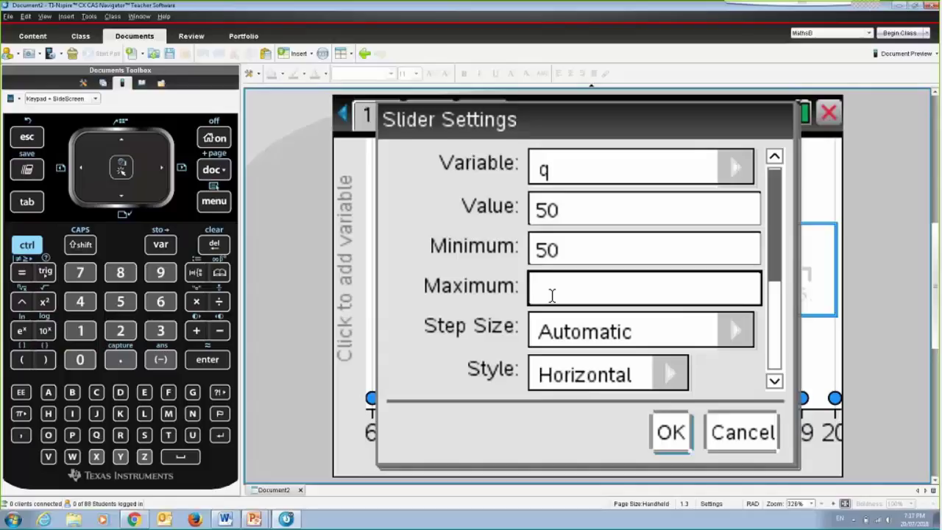
text(500)
- Set the slider's step size to 1 and create it in minimised form on the dot plot page
click(659, 339)
key(BackSpace)
key(BackSpace)
key(BackSpace)
key(BackSpace)
key(BackSpace)
key(BackSpace)
key(BackSpace)
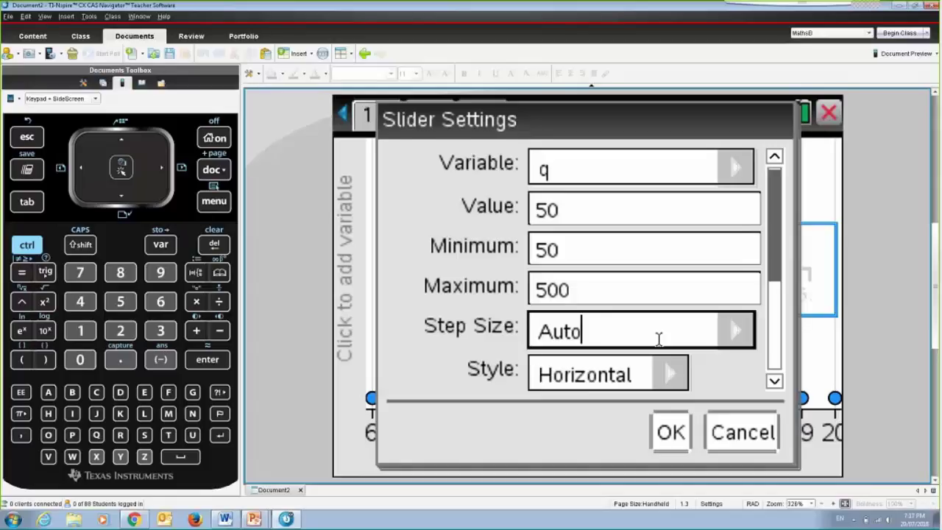
key(BackSpace)
key(BackSpace)
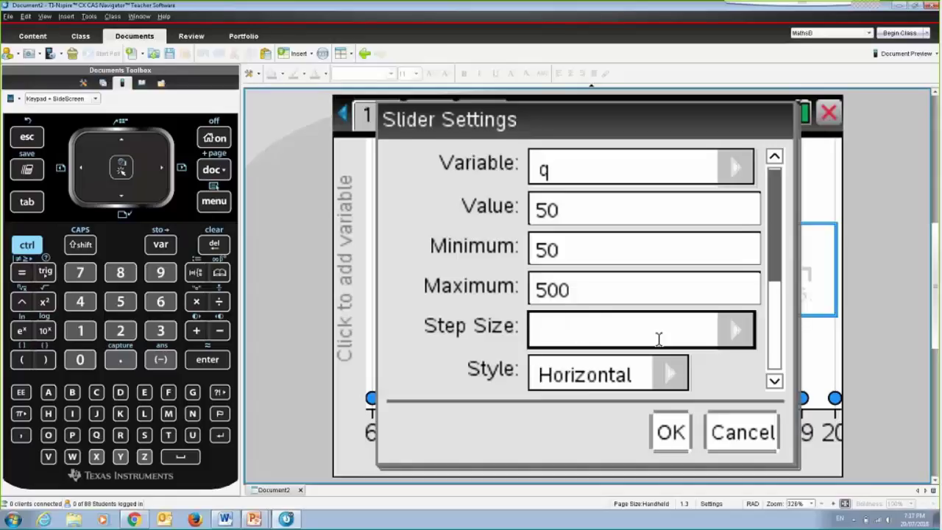
text(1)
scroll(659, 339, down, 1)
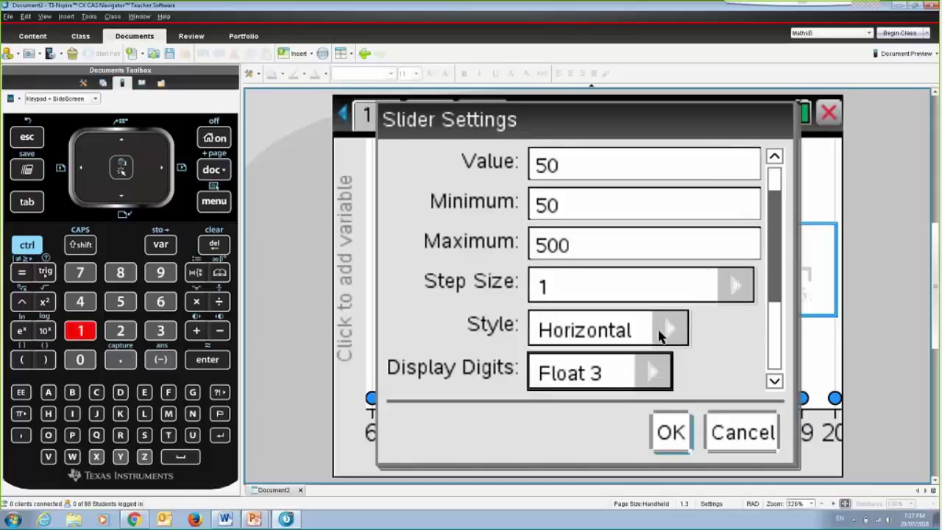
scroll(658, 335, down, 1)
key(space)
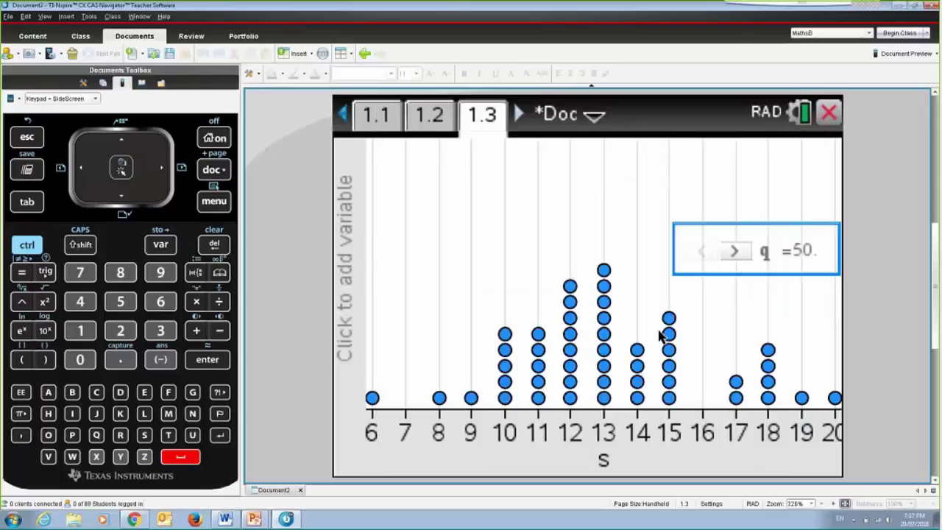
- Test the slider by stepping q up to 51 and back down to 50
click(737, 252)
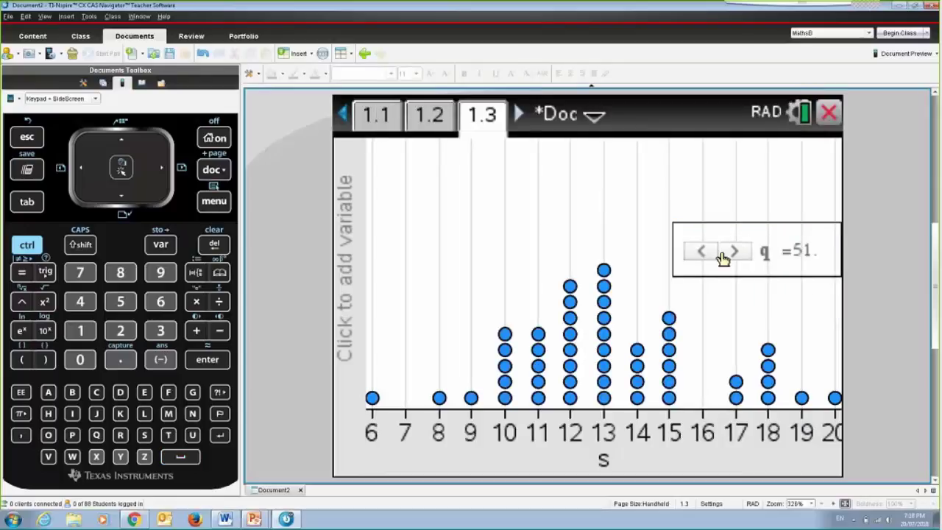
click(709, 253)
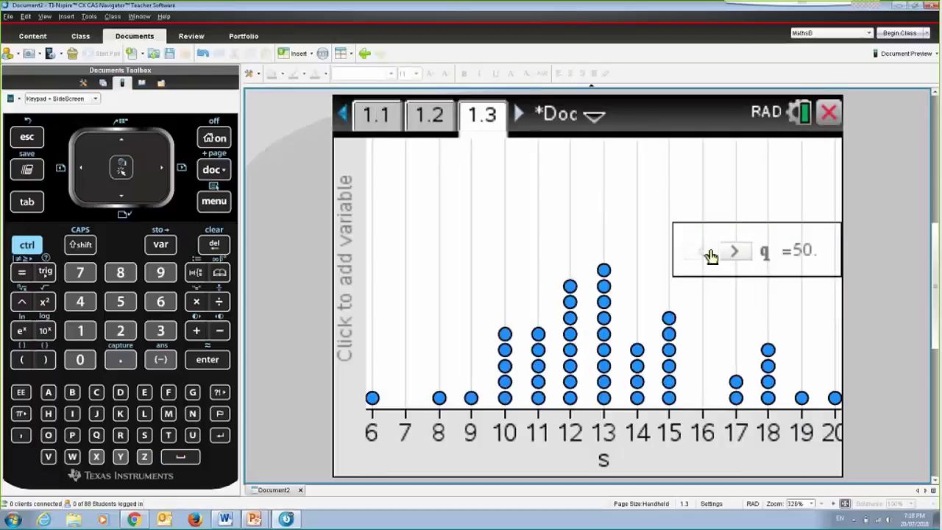
- In the Maths Box on page 1.2, replace the number of trials 50 with q and re-evaluate the randBin expression
click(432, 118)
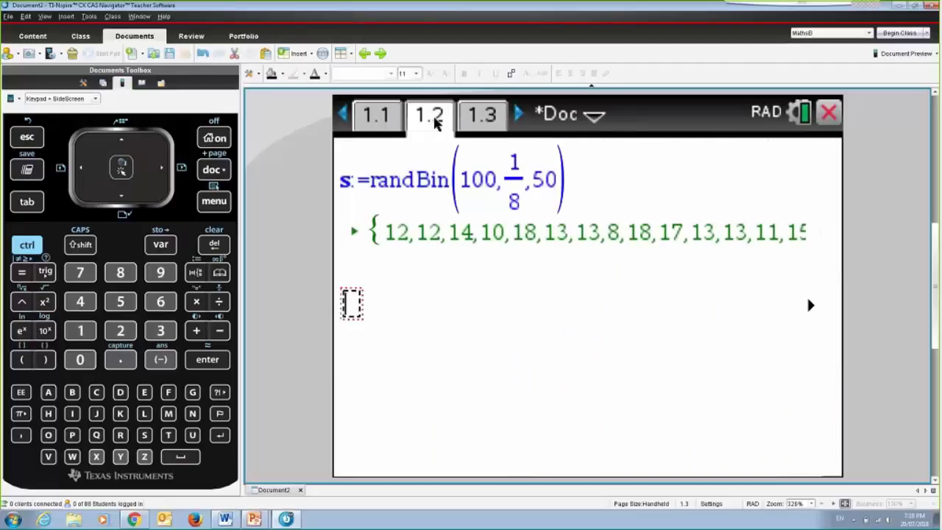
click(557, 180)
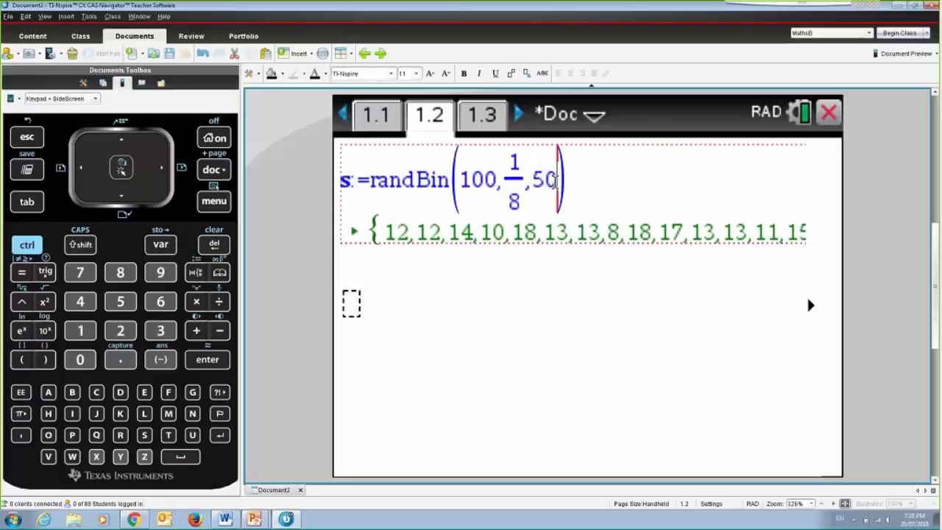
key(BackSpace)
key(BackSpace)
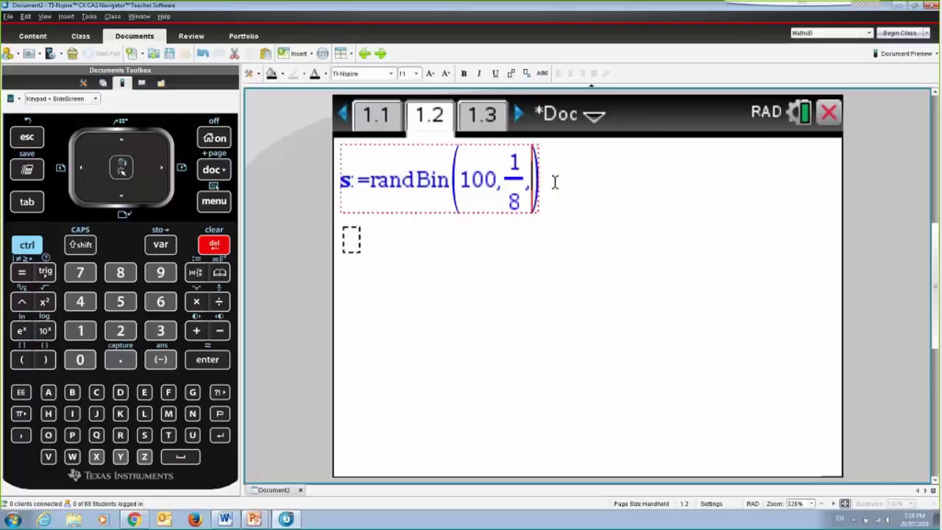
text(q)
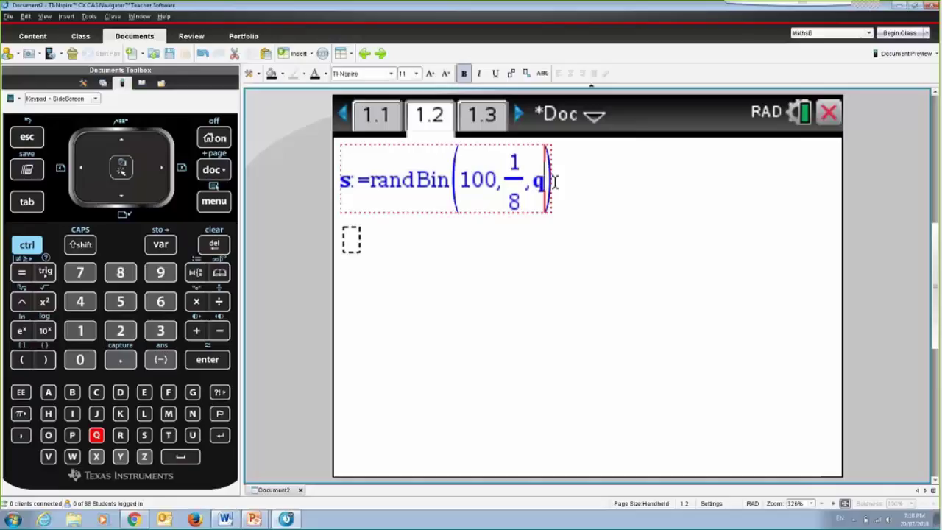
key(Return)
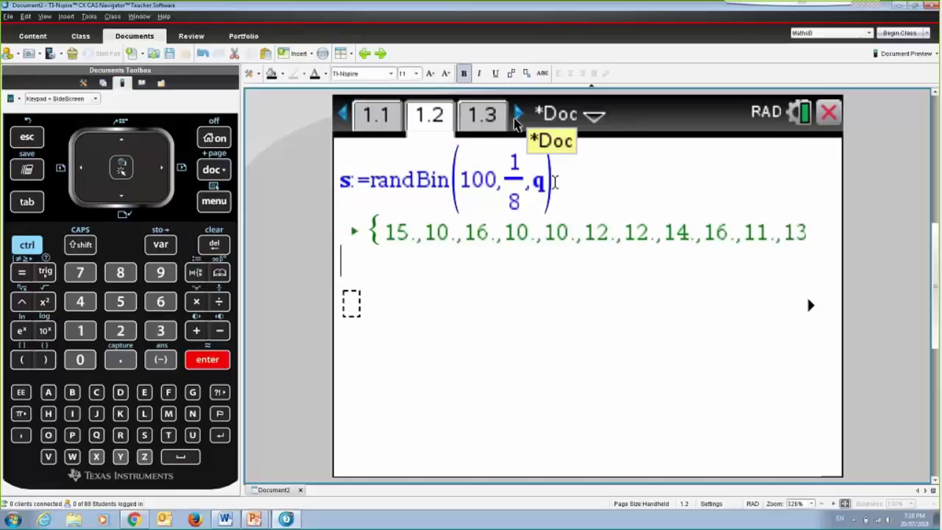
- Step slider q up and down on page 1.3 to generate new samples in the dot plot, returning q to 50
click(487, 124)
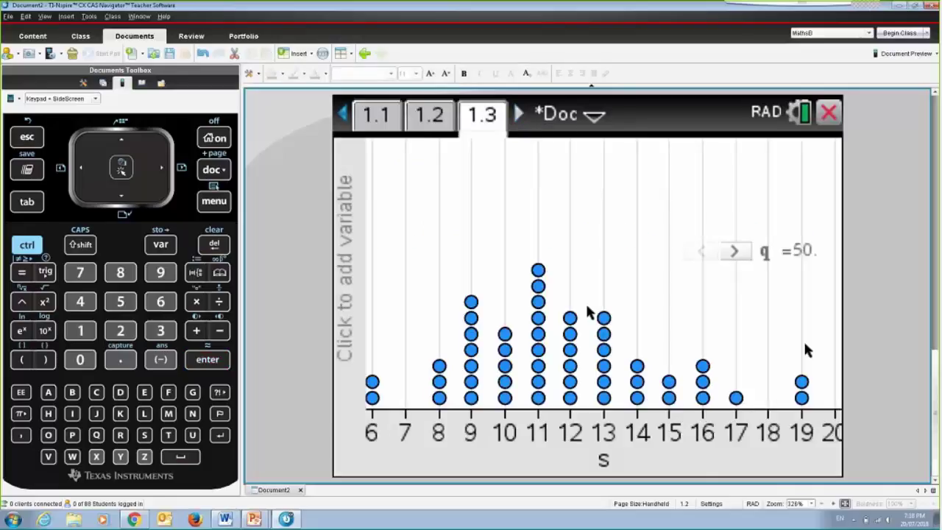
click(737, 252)
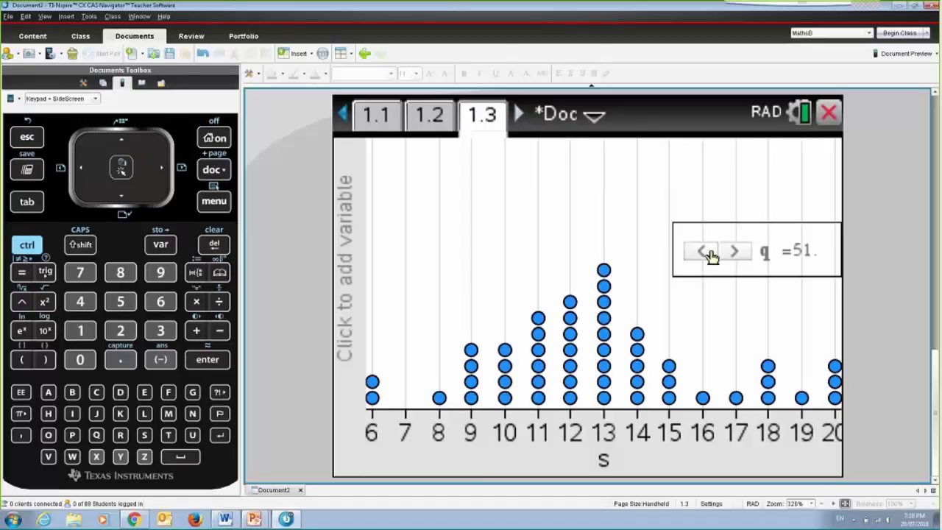
click(710, 252)
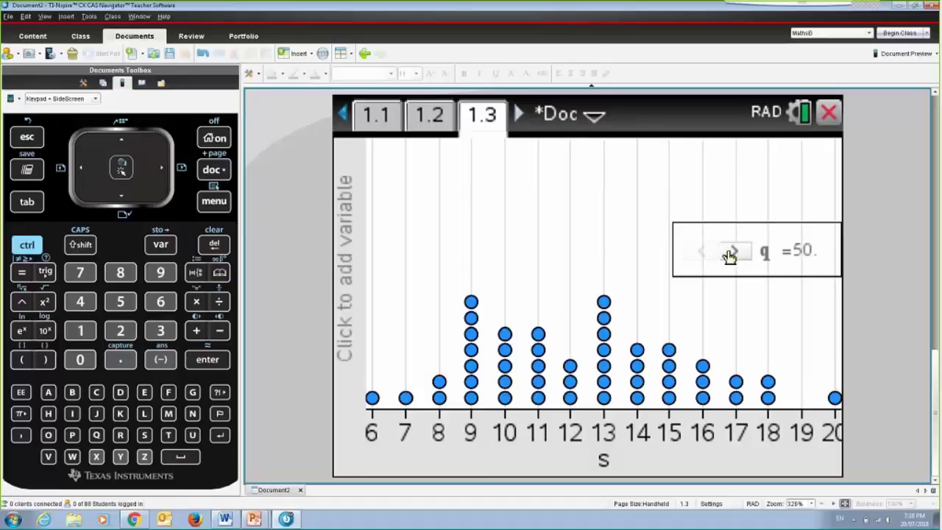
click(731, 253)
click(731, 252)
click(733, 252)
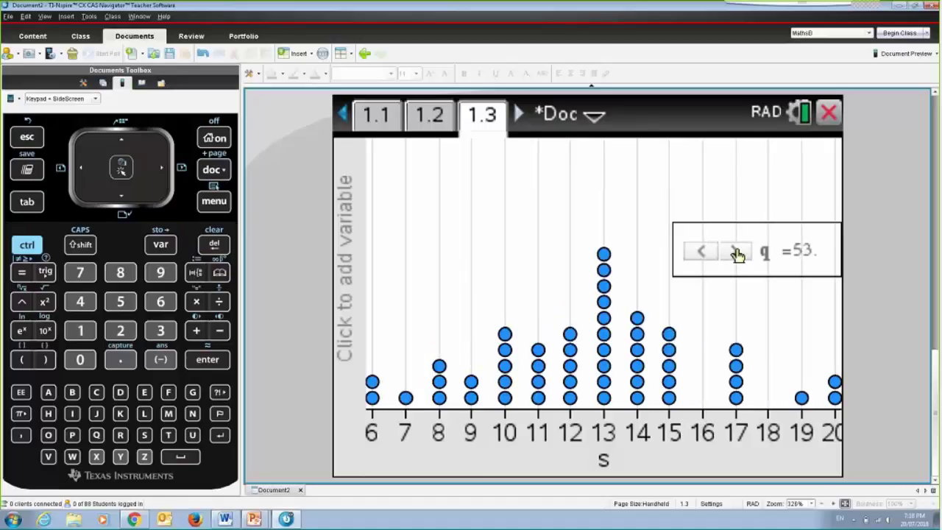
click(733, 252)
click(703, 252)
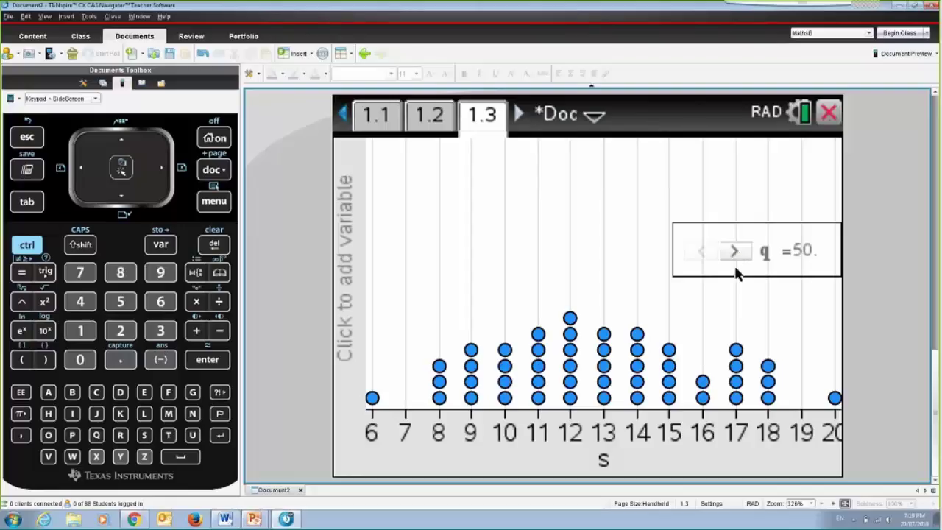
- Set the step size of slider q to 50 and advance the slider one step to 100
right_click(738, 273)
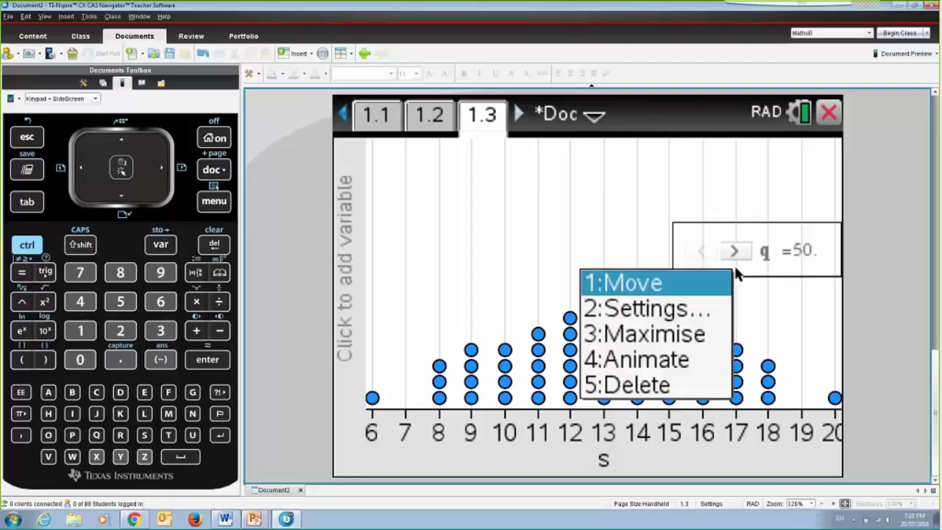
click(686, 308)
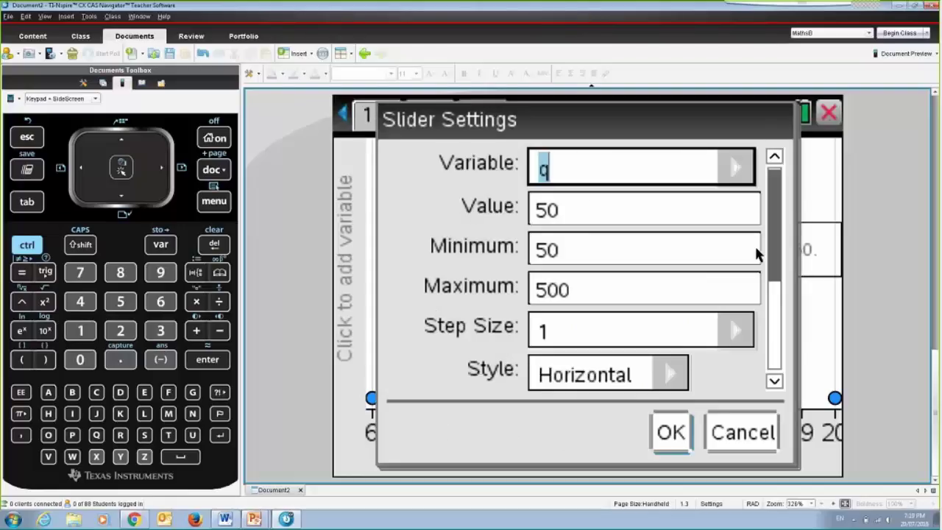
click(551, 332)
key(BackSpace)
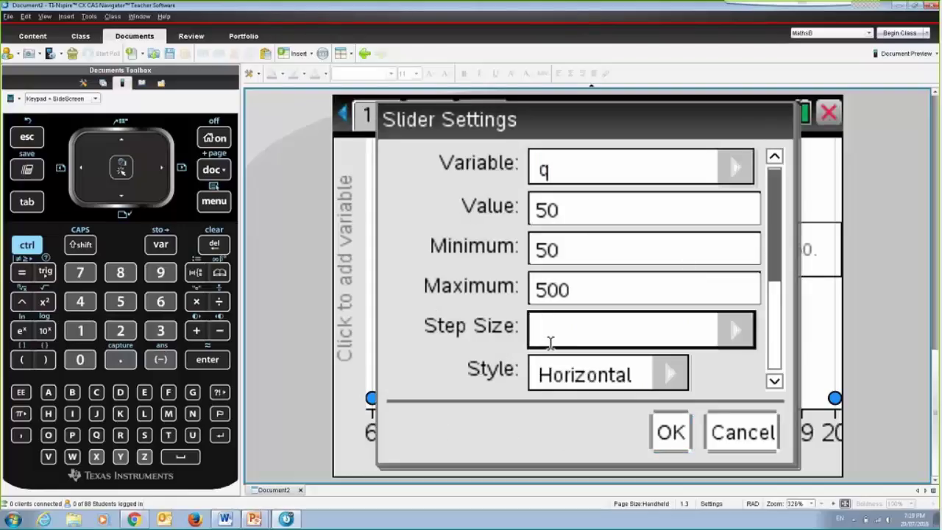
text(50)
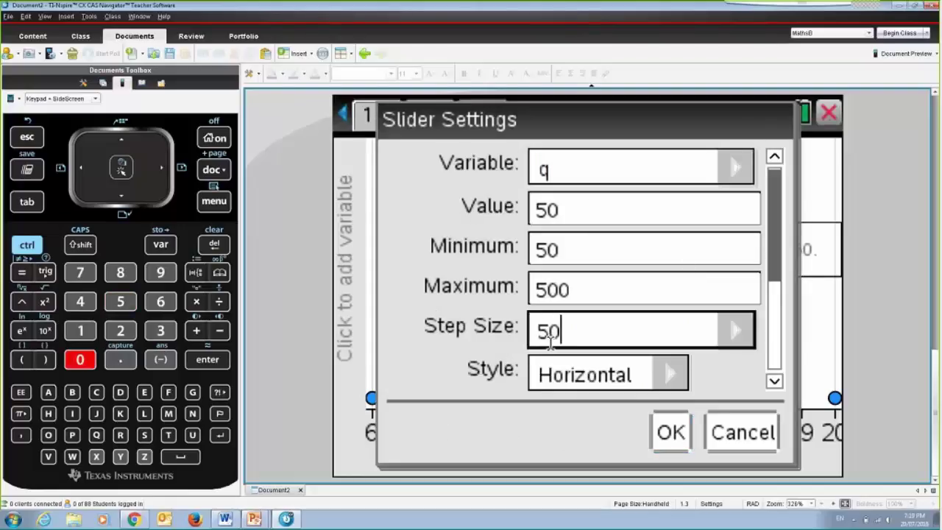
click(666, 432)
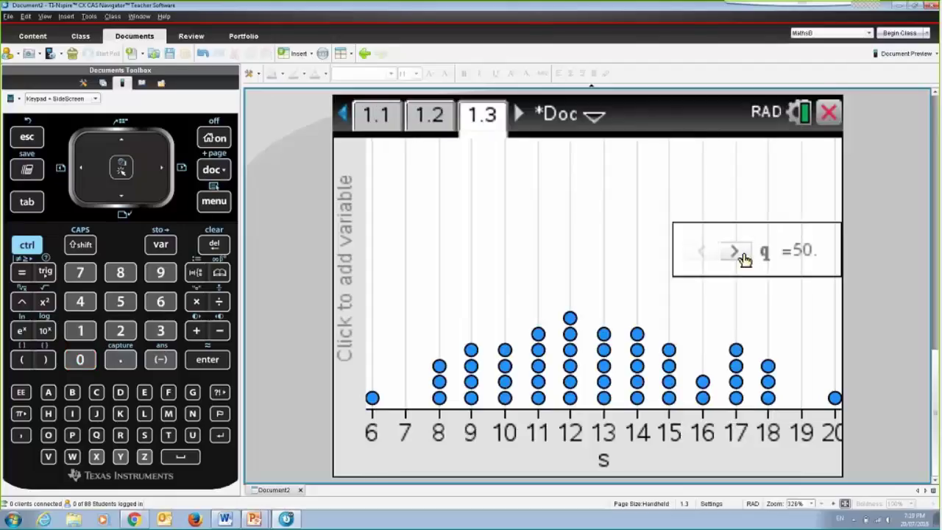
click(735, 252)
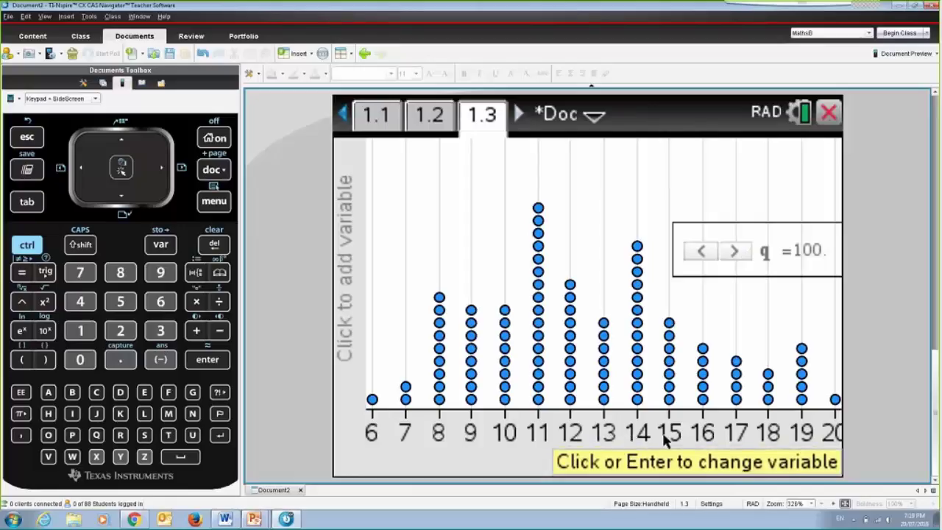
- Advance slider q on page 1.3 in steps of 50 to 400 samples
click(736, 252)
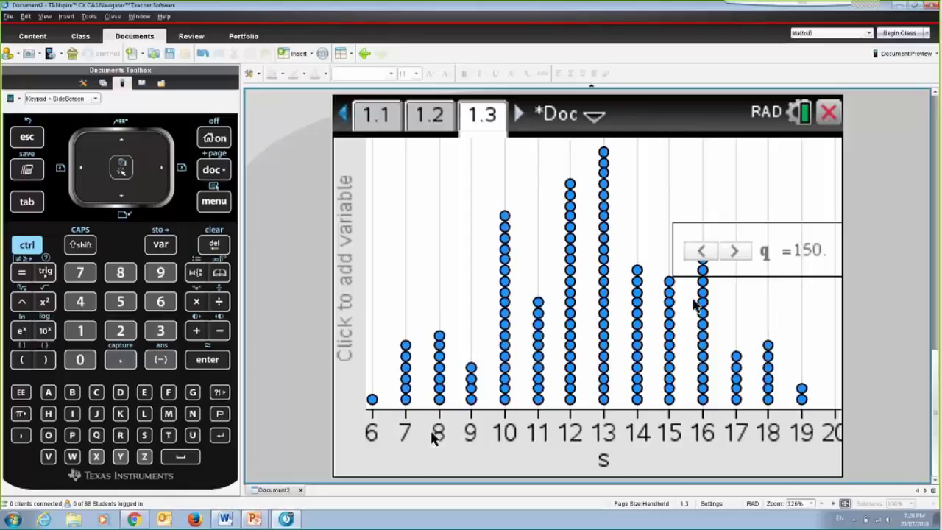
click(736, 252)
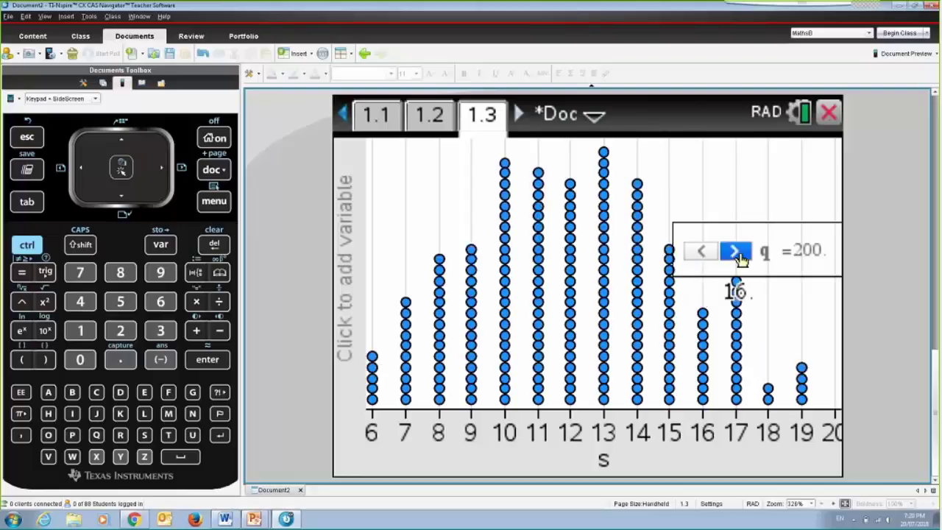
click(737, 253)
click(737, 253)
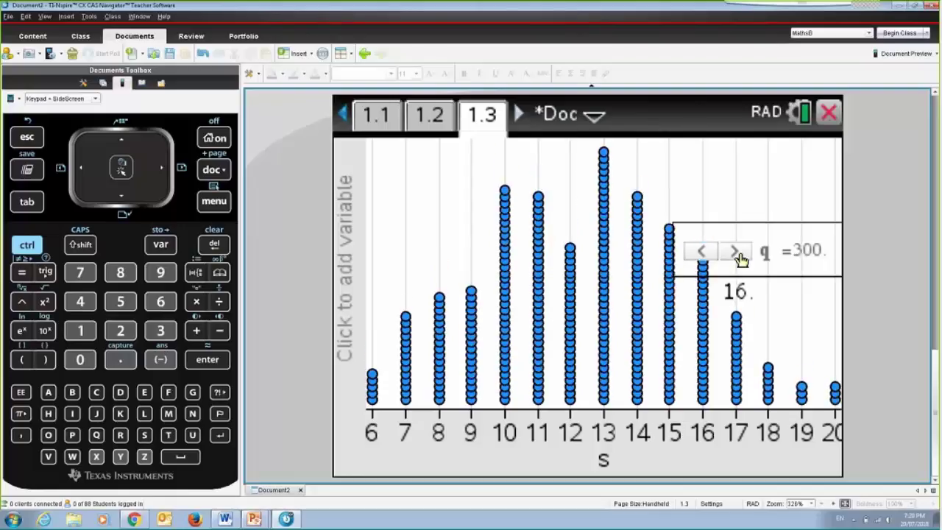
click(737, 254)
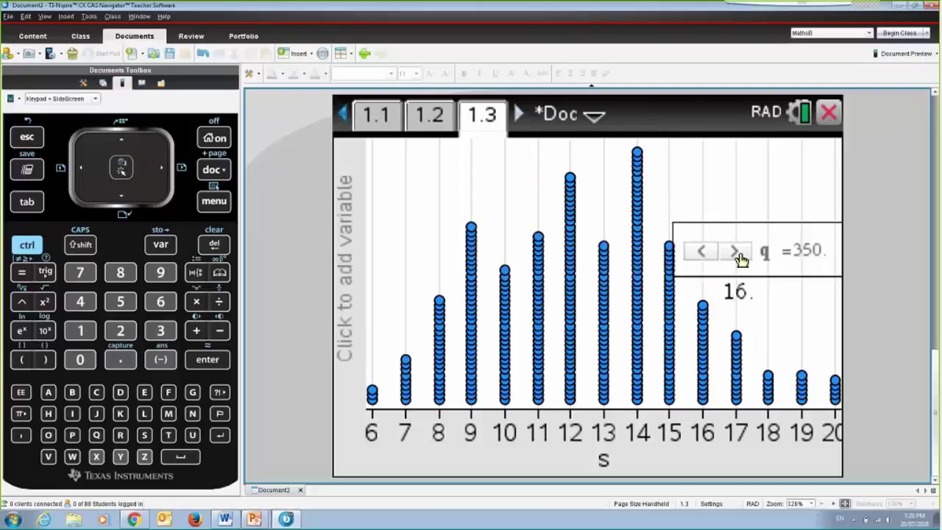
click(737, 254)
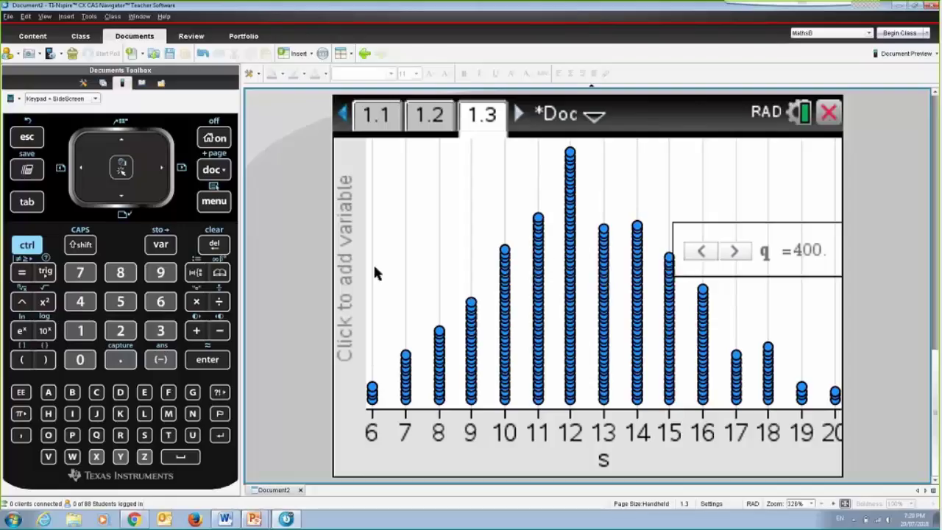
- Convert the dot plot of s on page 1.3 to a histogram
mouse_move(510, 267)
key(ctrl+m)
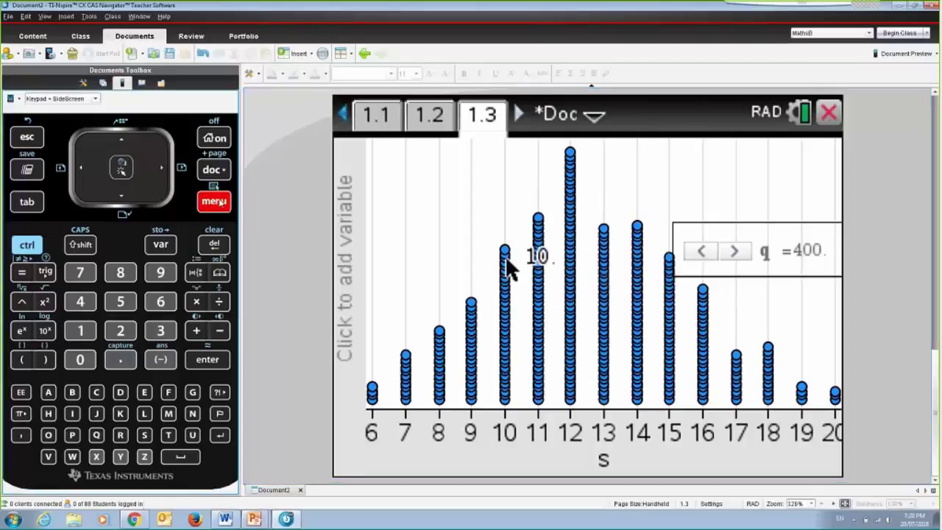
key(Down)
key(Down)
key(Up)
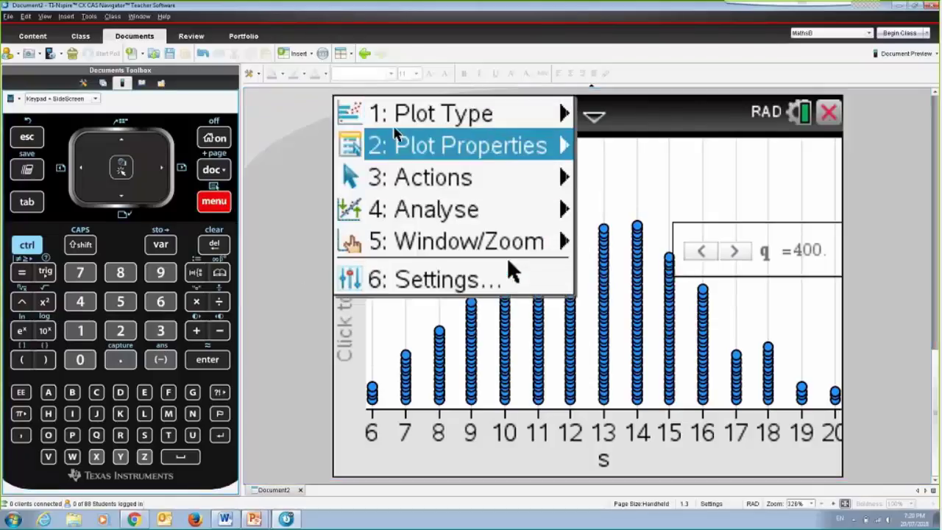
click(433, 120)
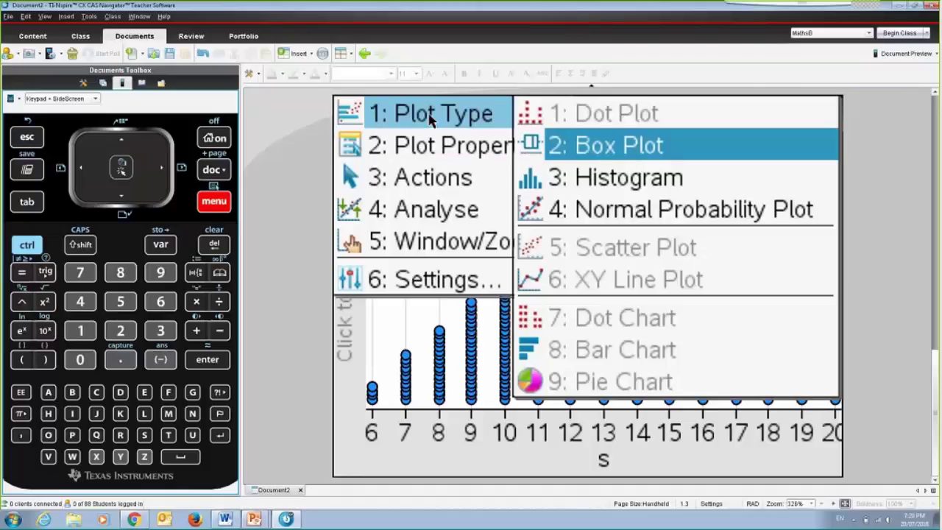
click(614, 182)
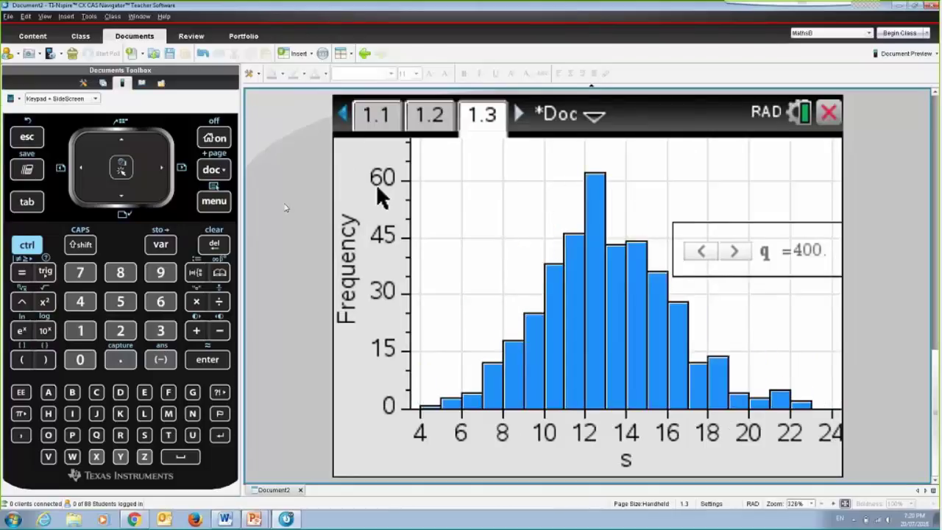
- Overlay the normal PDF on the histogram and move its equation label above the curve
click(215, 203)
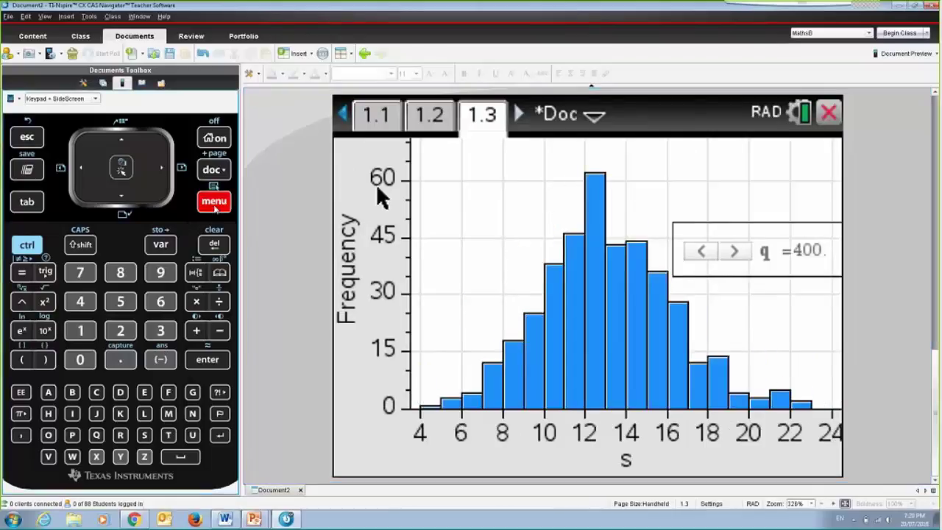
click(442, 211)
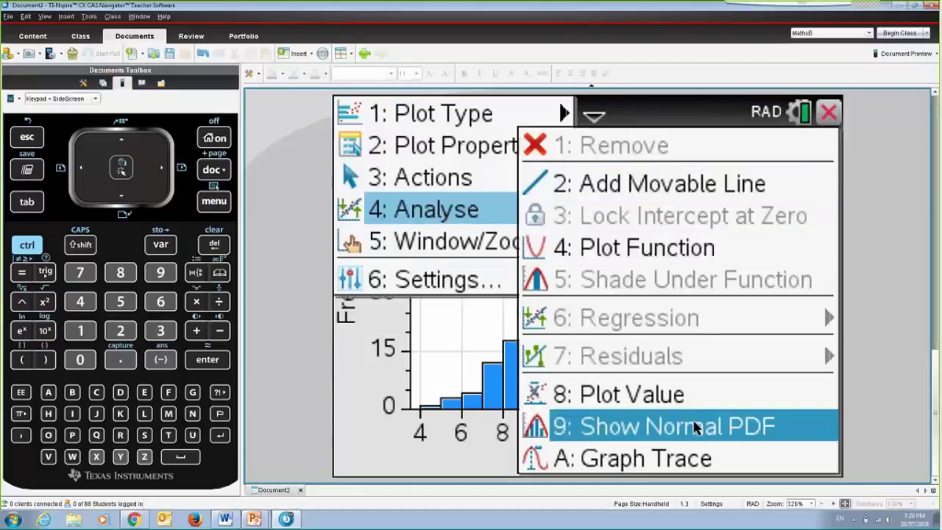
click(734, 433)
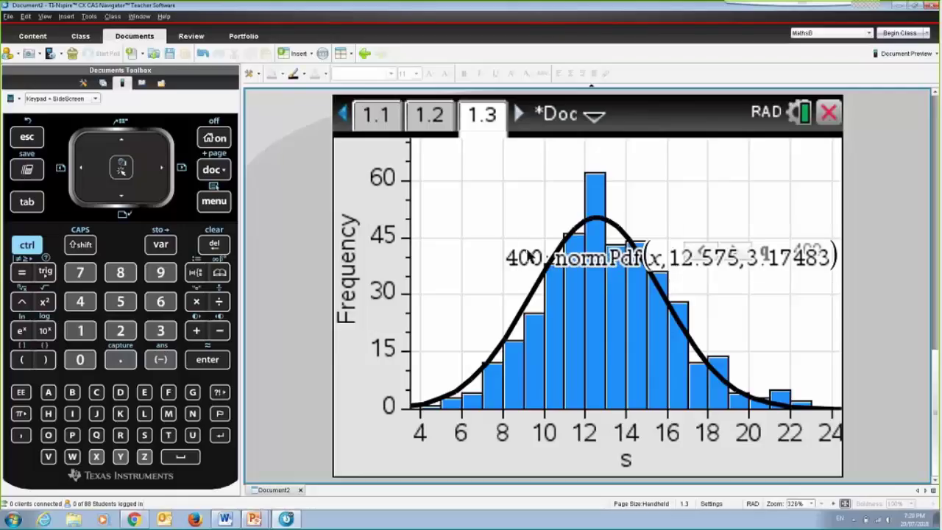
drag(528, 254, 487, 149)
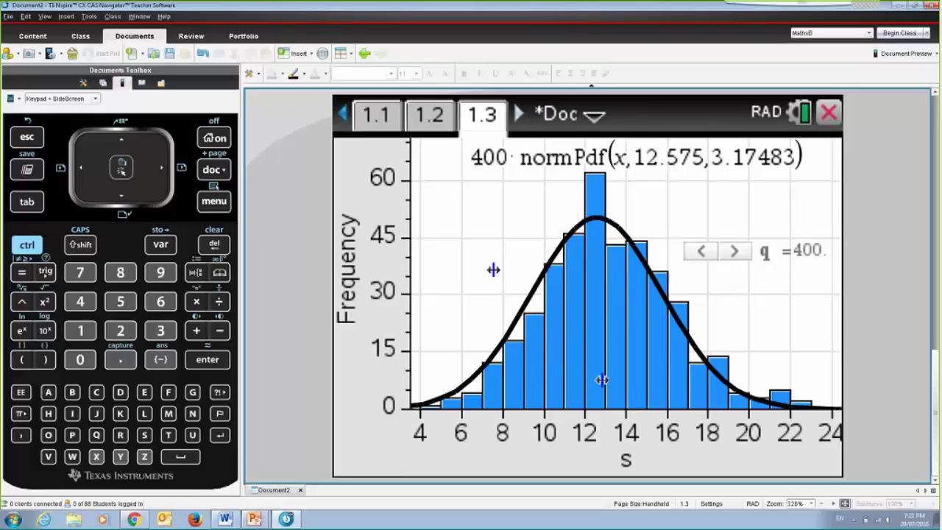
- Divide the randBin expression for s on page 1.2 by 100 and re-evaluate it to get sample proportions
click(442, 122)
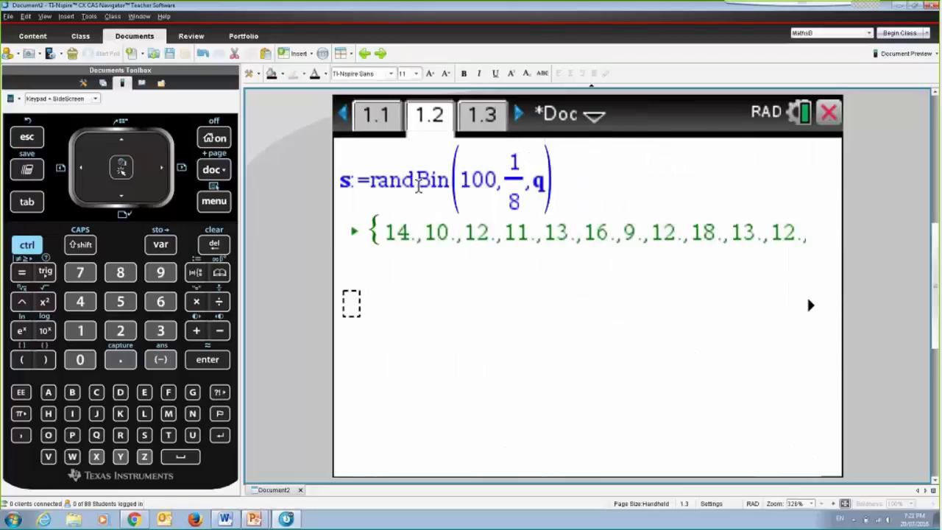
click(552, 184)
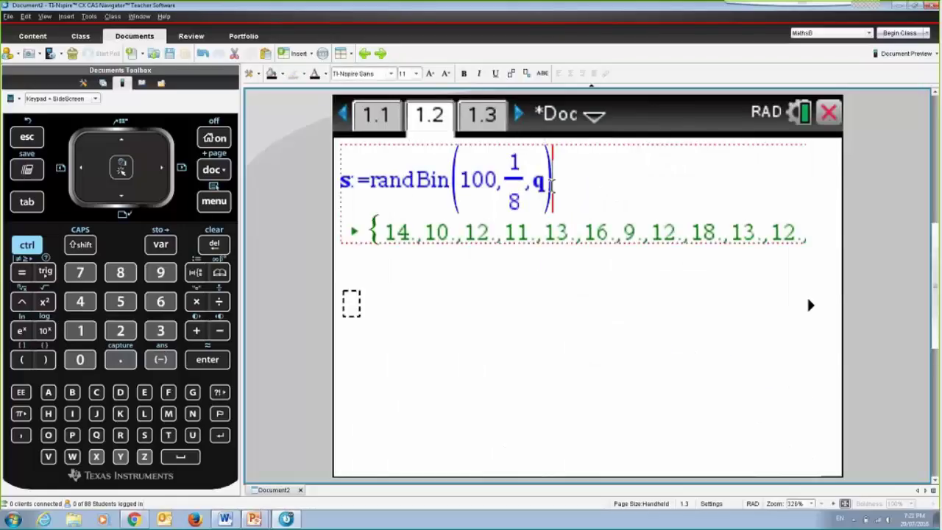
text(/1)
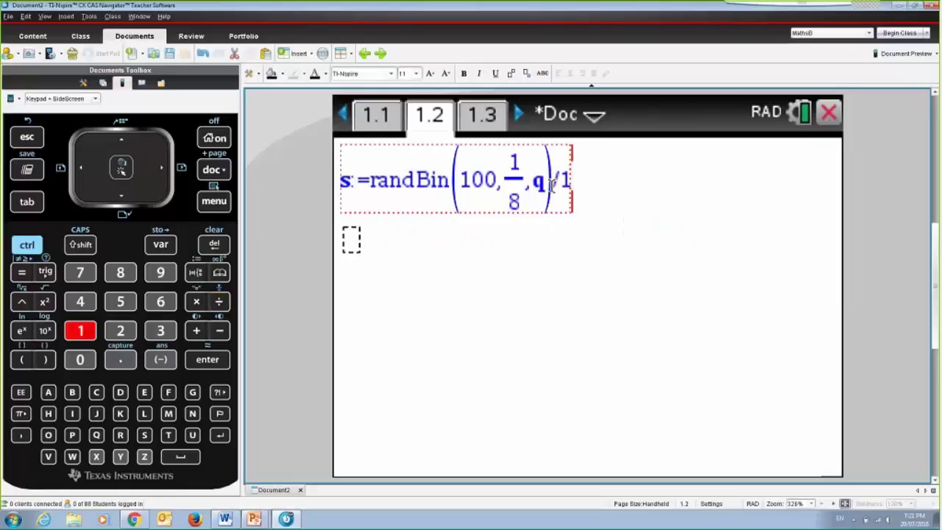
text(00)
key(Return)
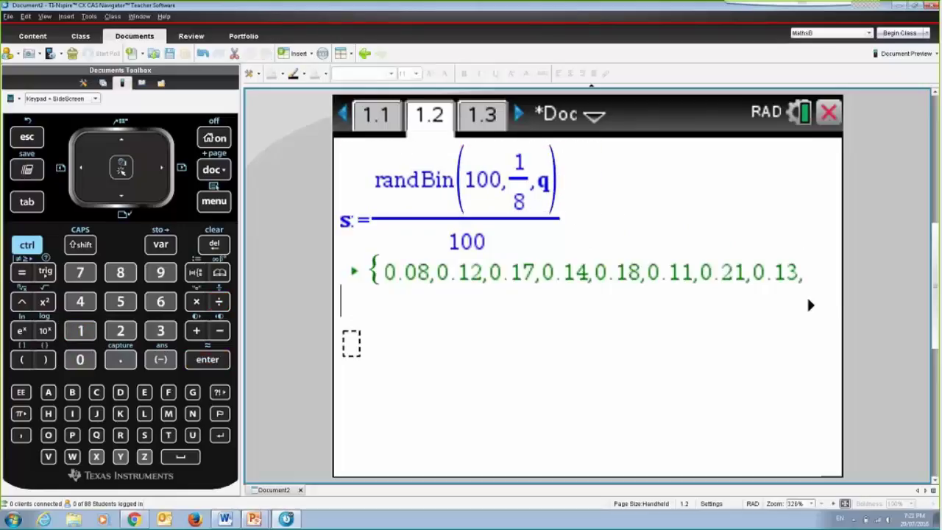
- Fit the plot window on page 1.3 to the rescaled proportion data
key(ctrl+Right)
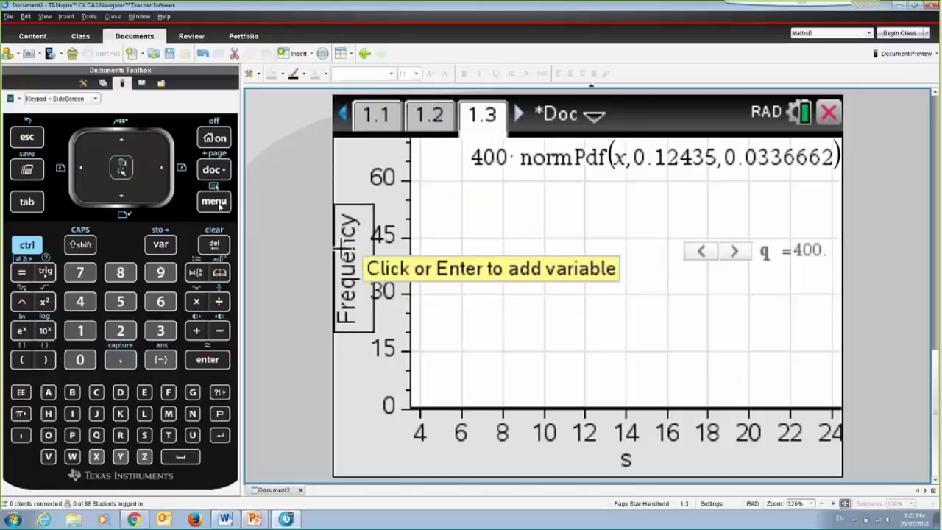
key(ctrl+m)
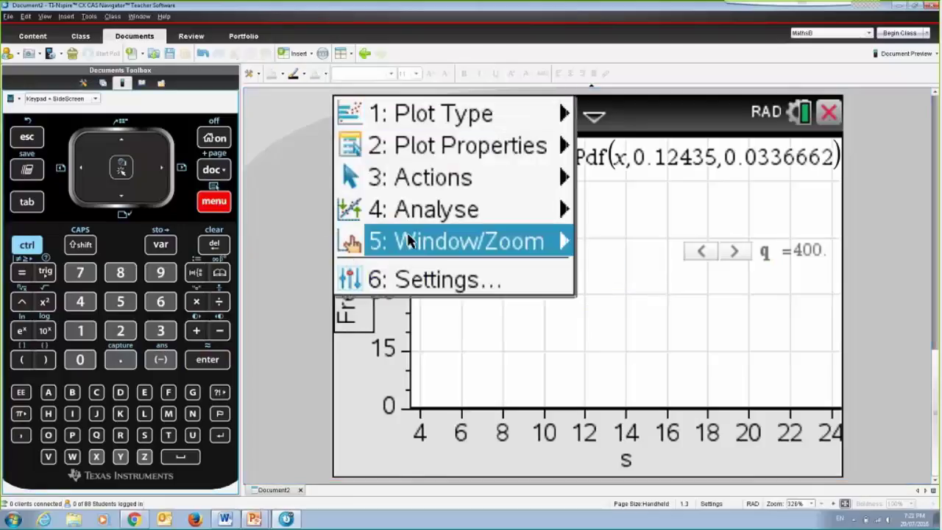
mouse_move(421, 251)
click(669, 273)
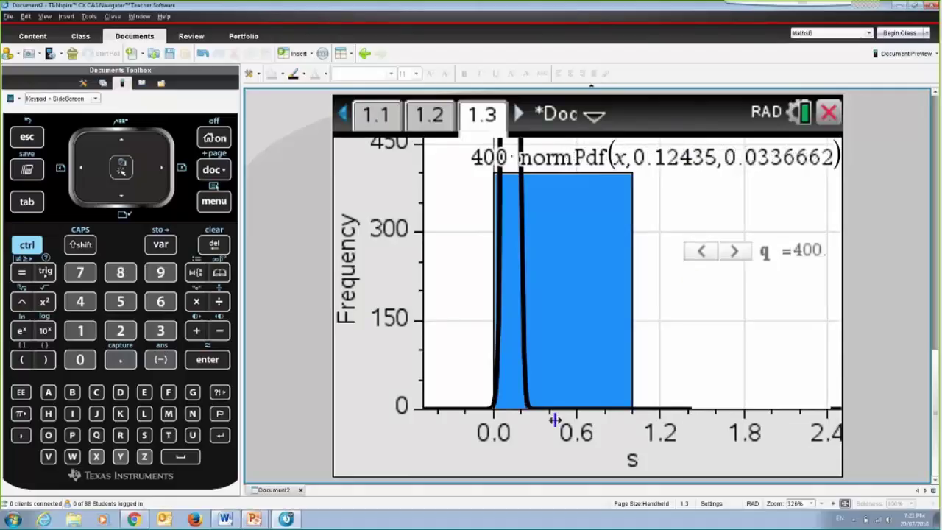
- Undo the window fit and the division by 100, and display the re-evaluated sample counts in the histogram on page 1.3
key(ctrl+z)
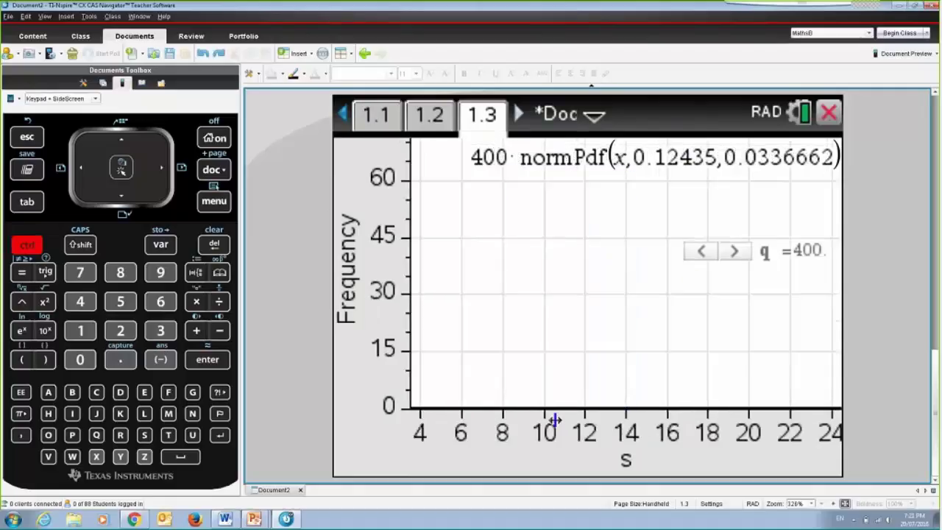
key(ctrl+z)
key(ctrl+z)
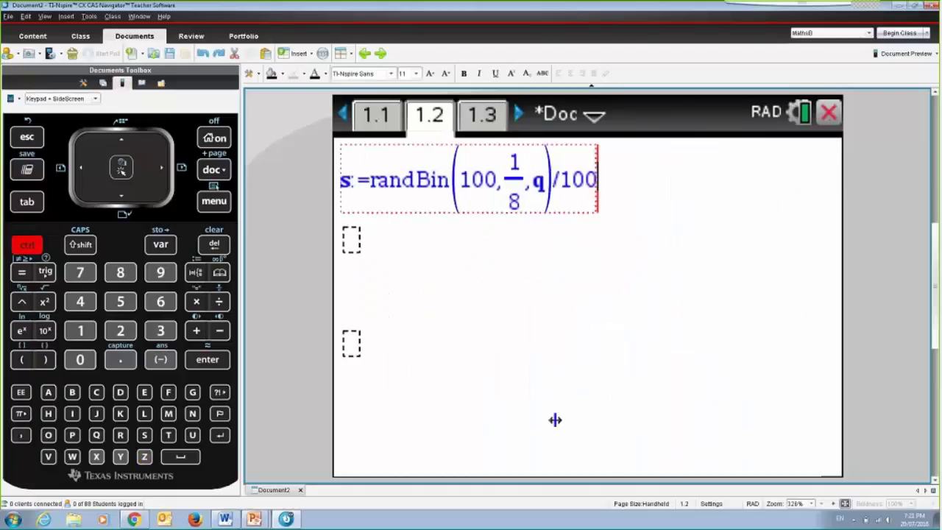
key(ctrl+z)
key(ctrl+z)
key(Return)
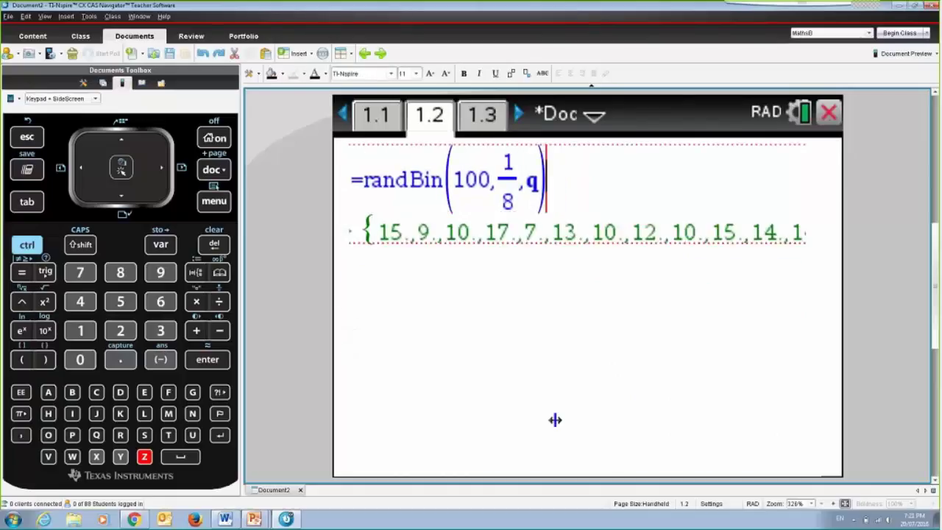
key(Return)
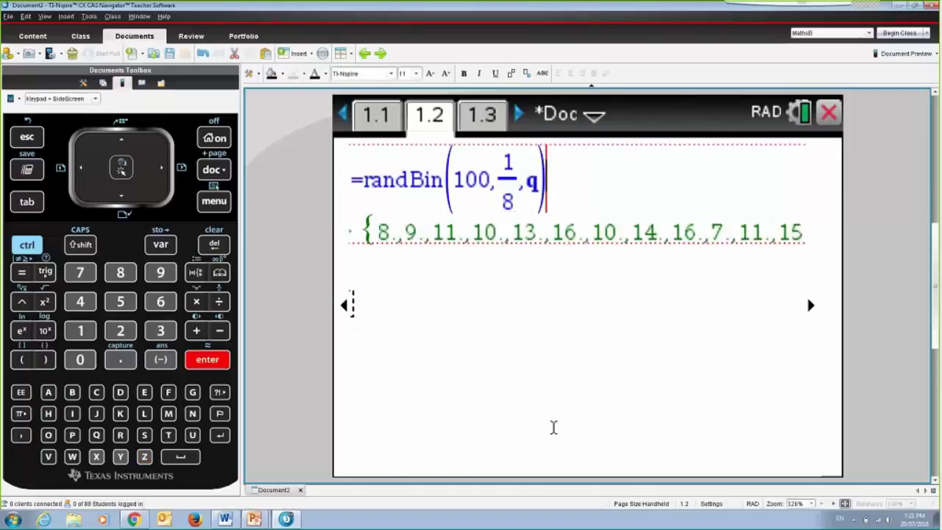
click(555, 419)
click(499, 106)
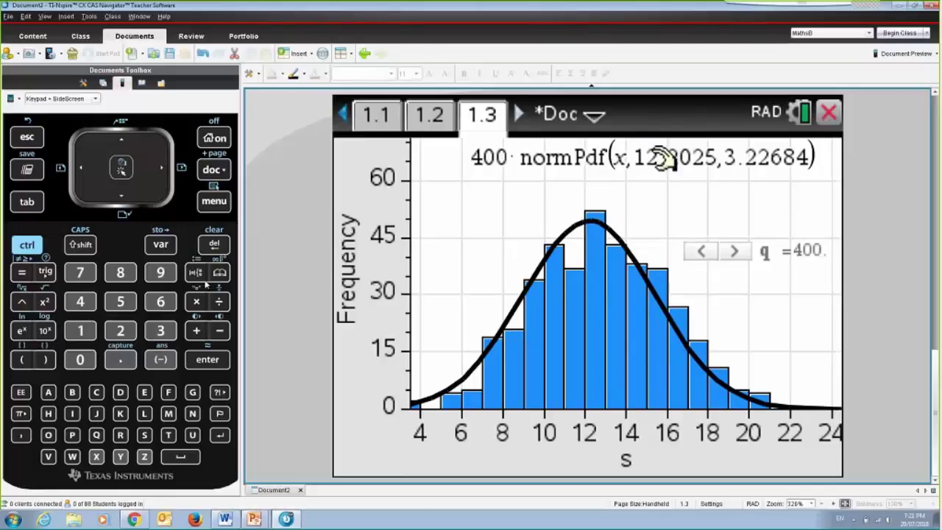
- Switch to PowerPoint and present the Inferential Statistics slides up to the conditions for an approximately Normal sampling distribution
key(alt+Tab)
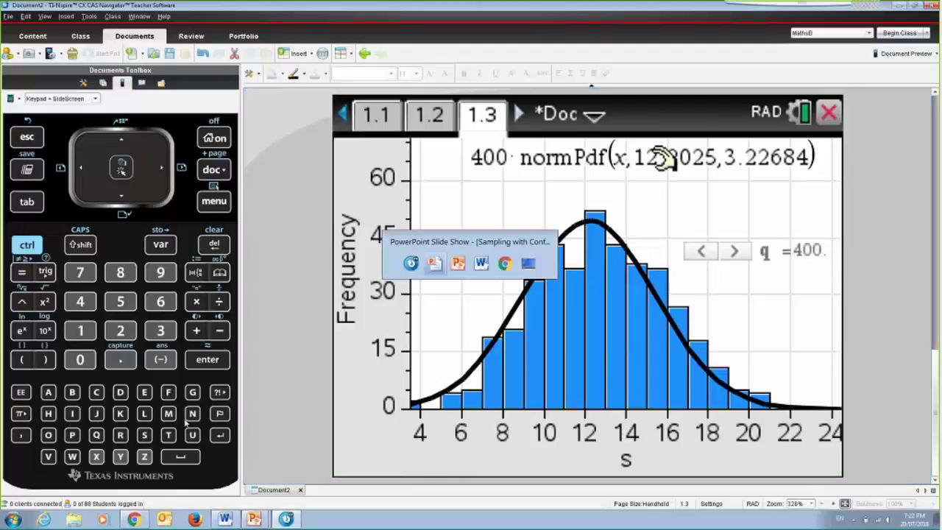
key(alt+Tab)
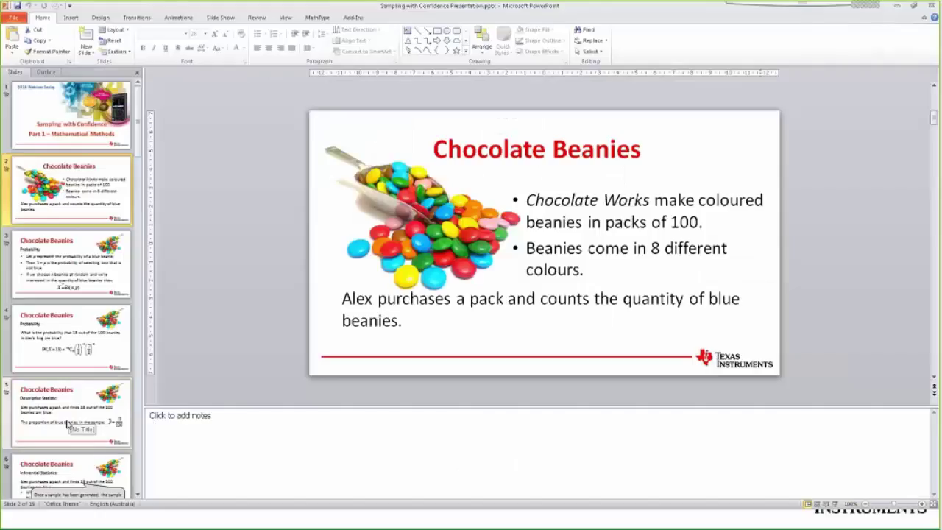
click(67, 424)
click(114, 477)
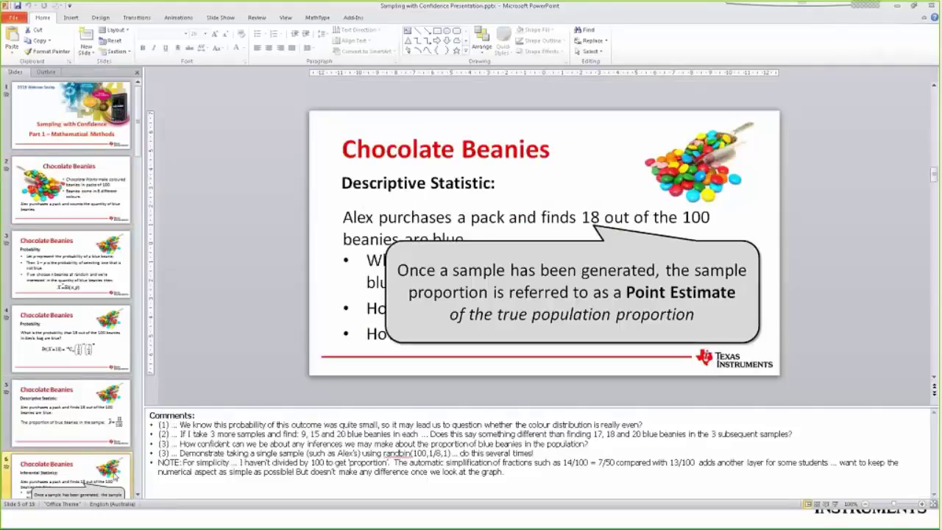
key(shift+F5)
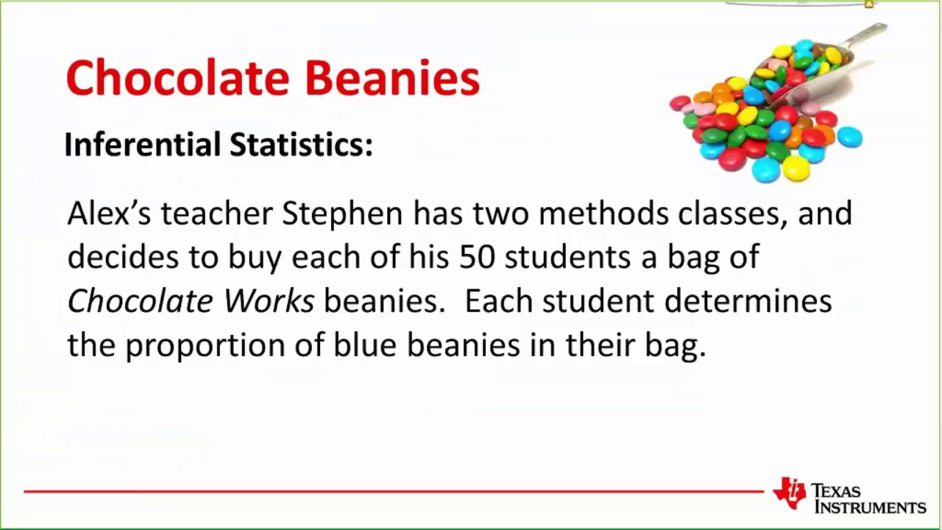
key(Right)
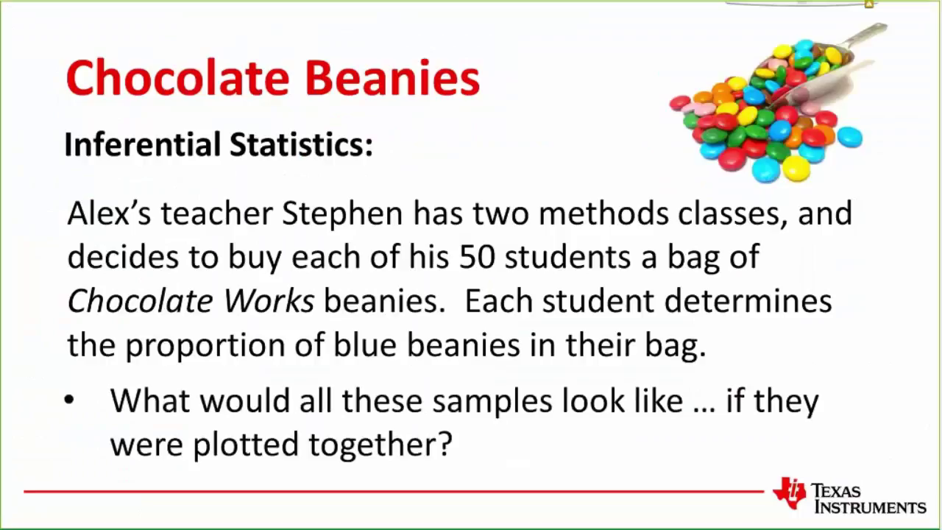
key(Right)
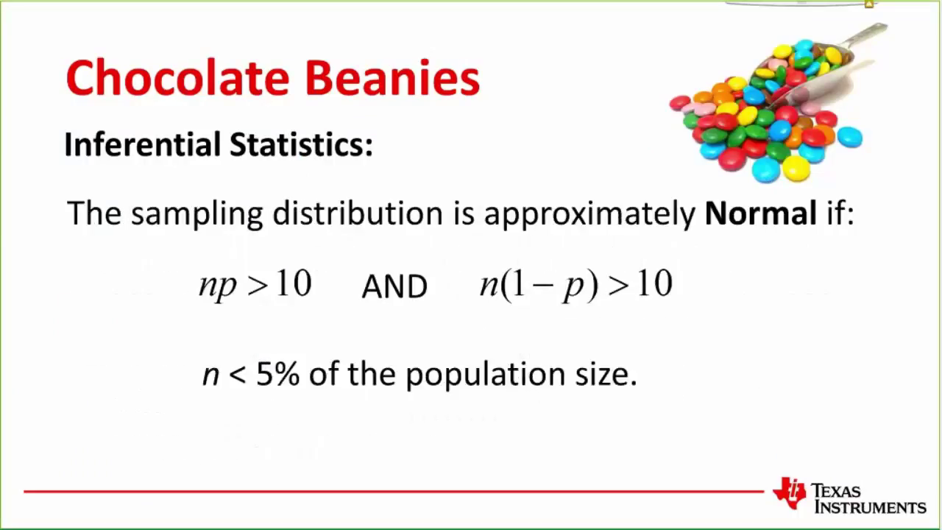
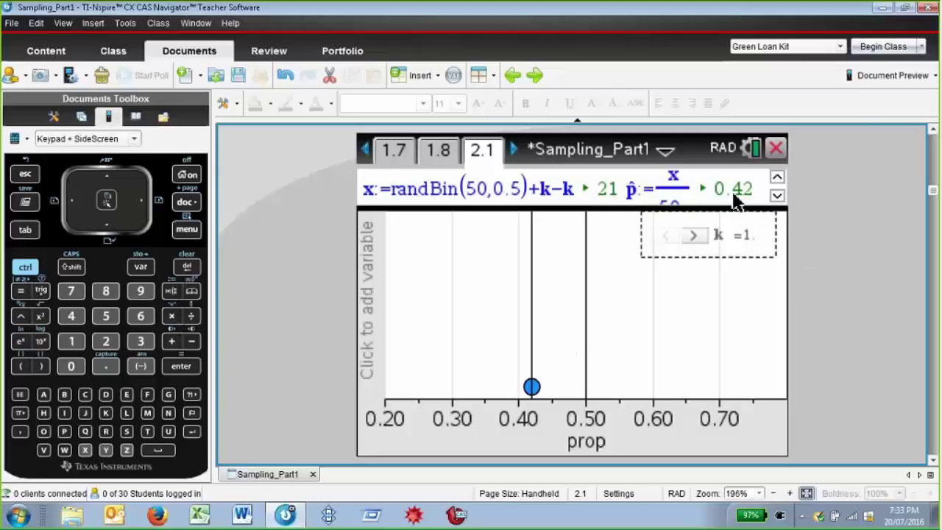
- Advance slider k to 2 on page 2.1 of Sampling_Part1 and show the labels of the mean(prop) and p lines
click(693, 236)
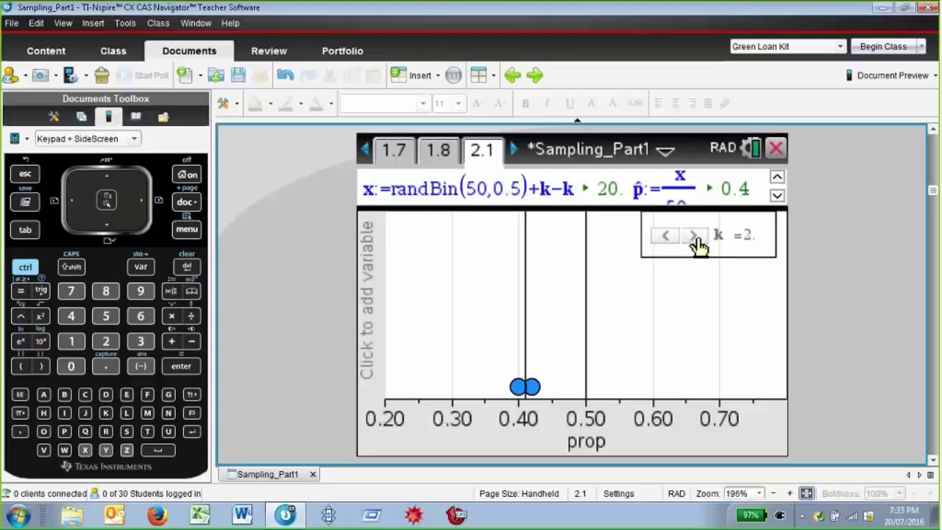
click(526, 288)
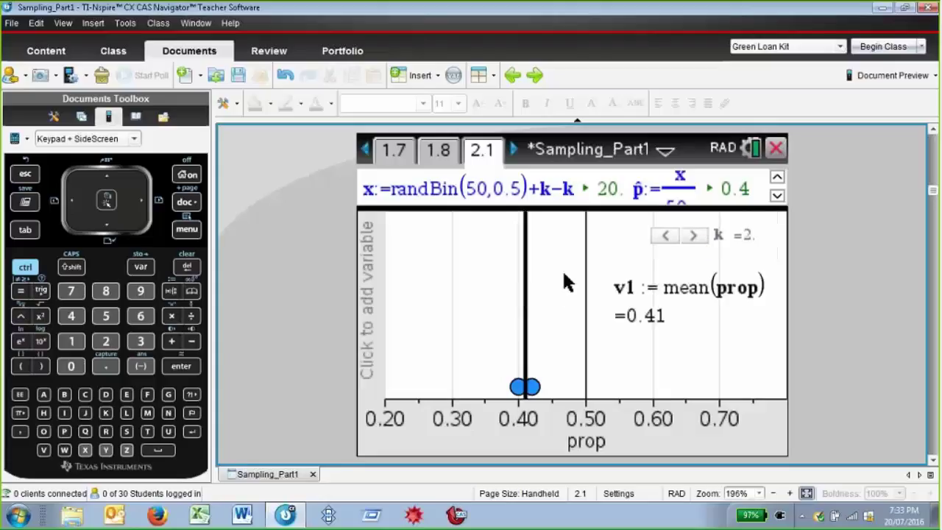
click(587, 278)
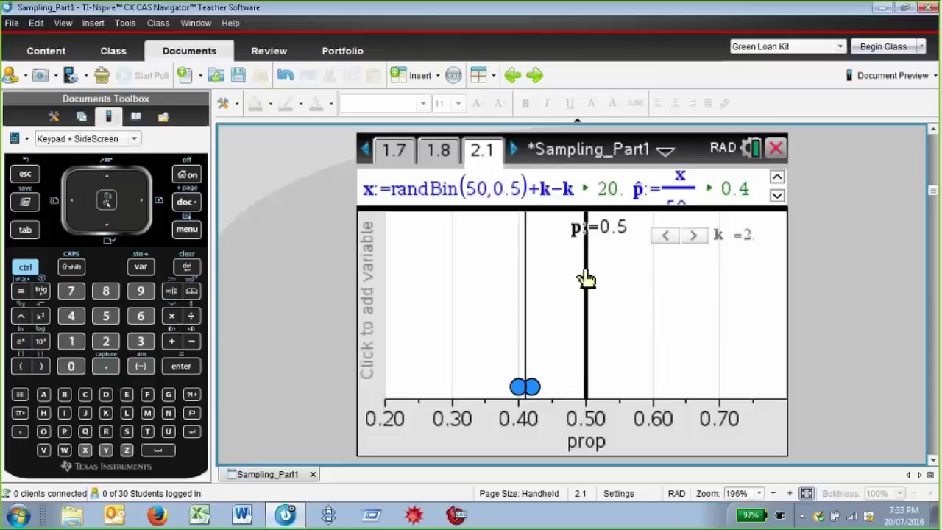
- Show the mean(prop) line's label on page 2.1, advance slider k to 50, and check the p line's label
click(525, 284)
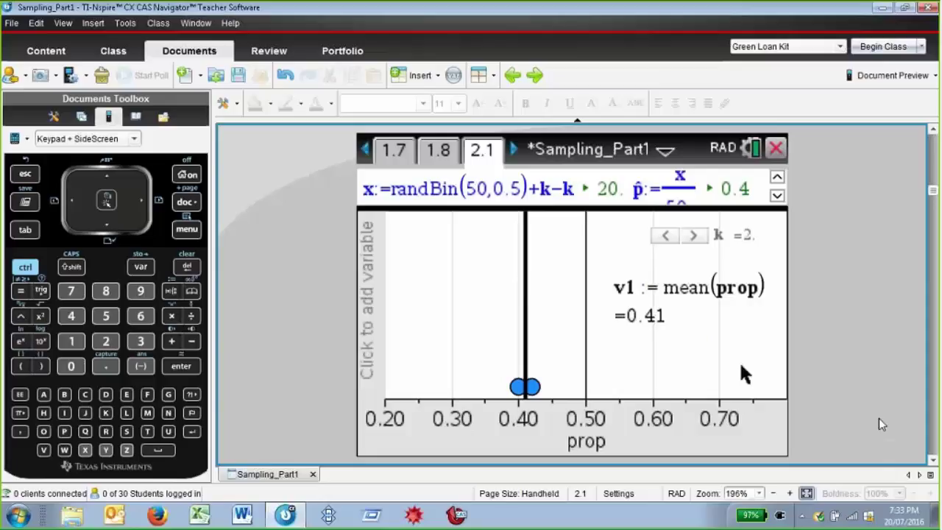
click(695, 236)
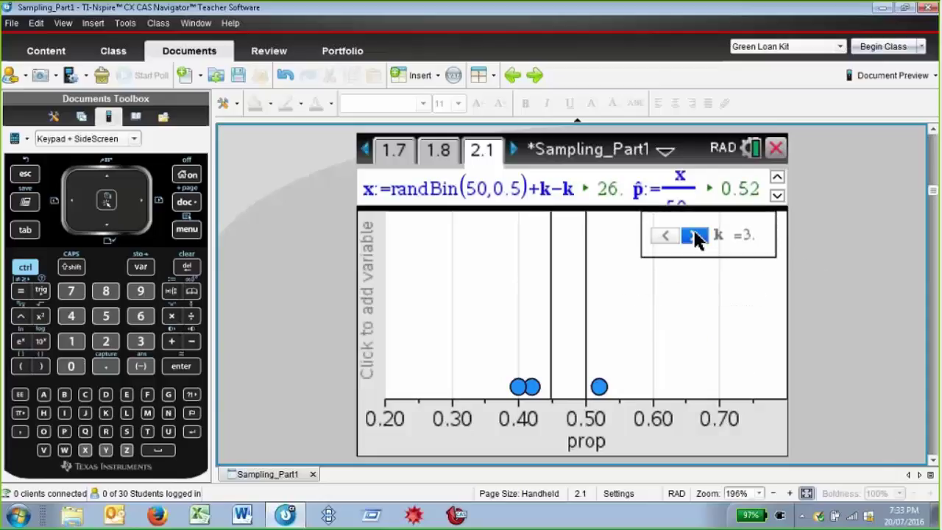
click(696, 235)
click(696, 236)
click(695, 236)
click(697, 237)
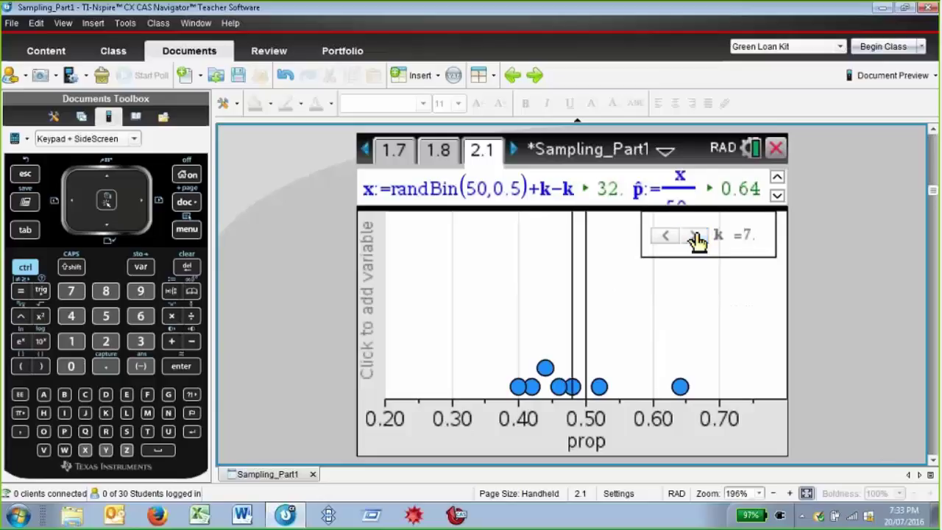
click(696, 236)
click(695, 235)
click(695, 236)
click(696, 235)
click(696, 235)
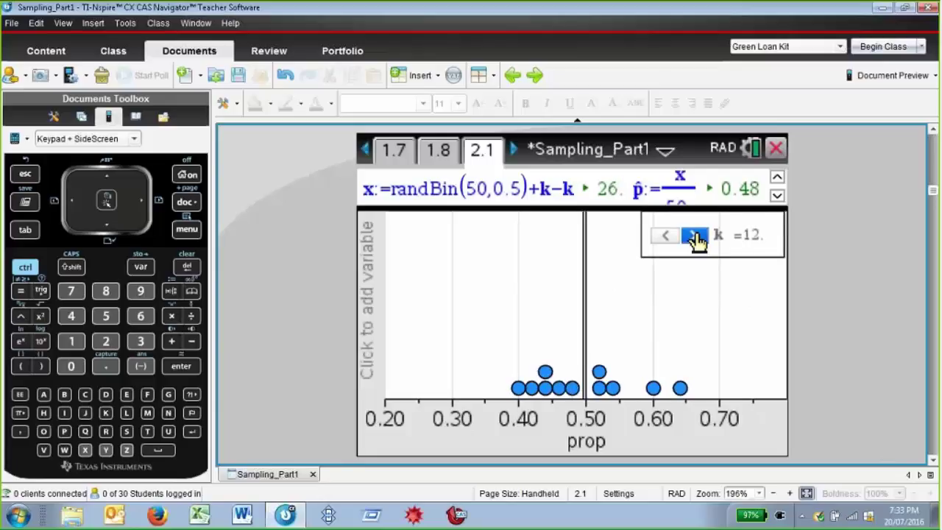
click(695, 236)
click(696, 236)
click(696, 236)
click(696, 236)
click(696, 235)
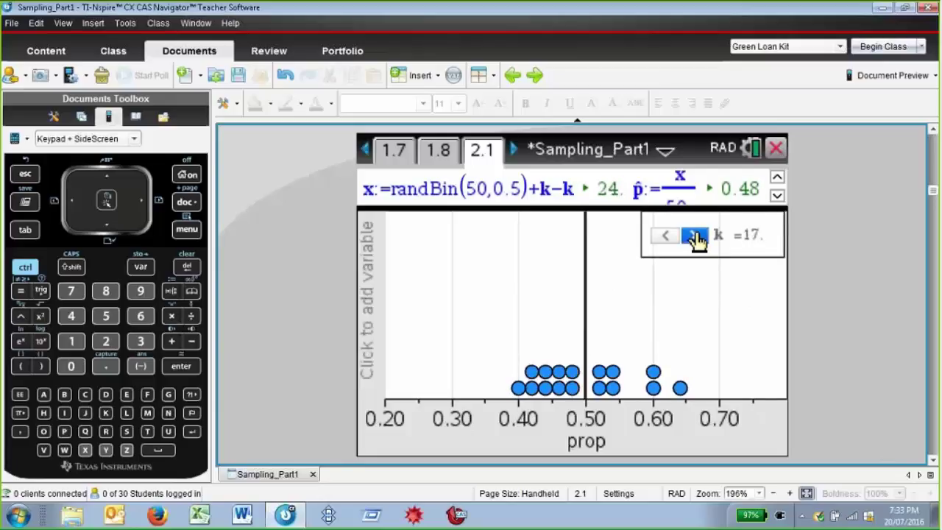
click(696, 236)
click(696, 235)
click(696, 236)
click(695, 236)
click(696, 236)
click(696, 235)
click(695, 235)
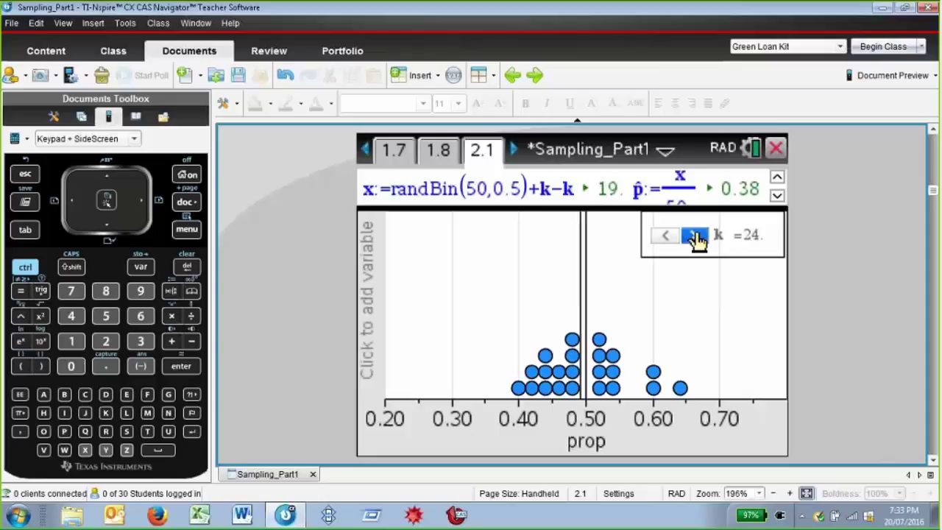
click(695, 235)
click(696, 236)
click(696, 236)
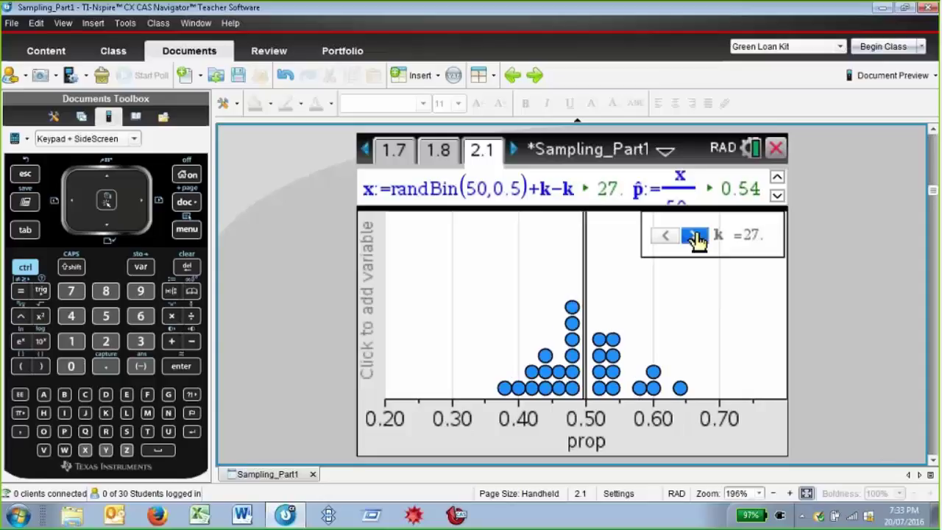
click(696, 236)
click(696, 236)
click(696, 235)
click(696, 236)
click(696, 236)
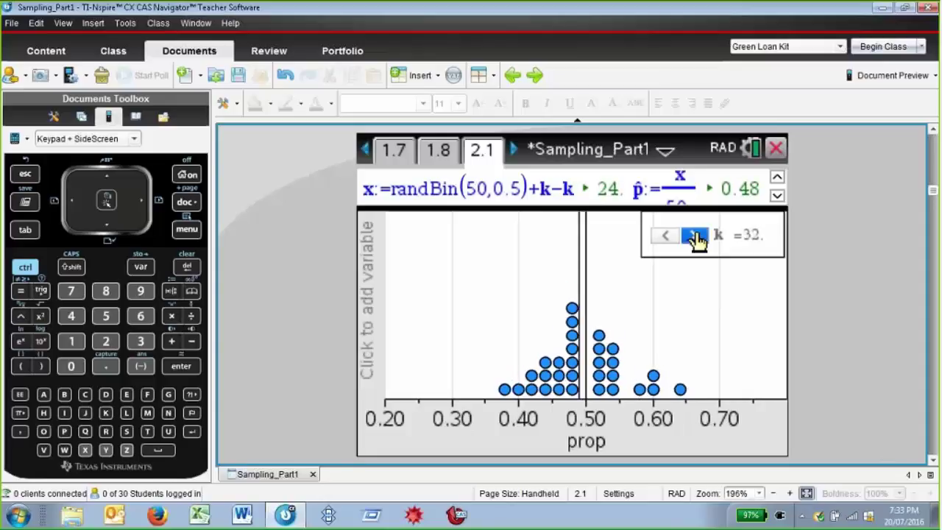
click(696, 235)
click(696, 236)
click(696, 236)
click(696, 236)
click(696, 235)
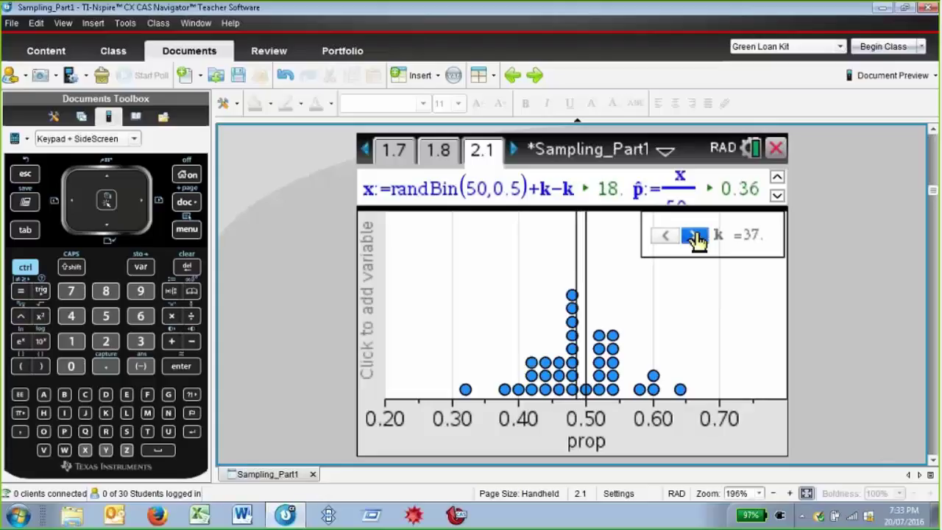
click(696, 235)
click(695, 236)
click(695, 235)
click(695, 236)
click(695, 236)
click(696, 235)
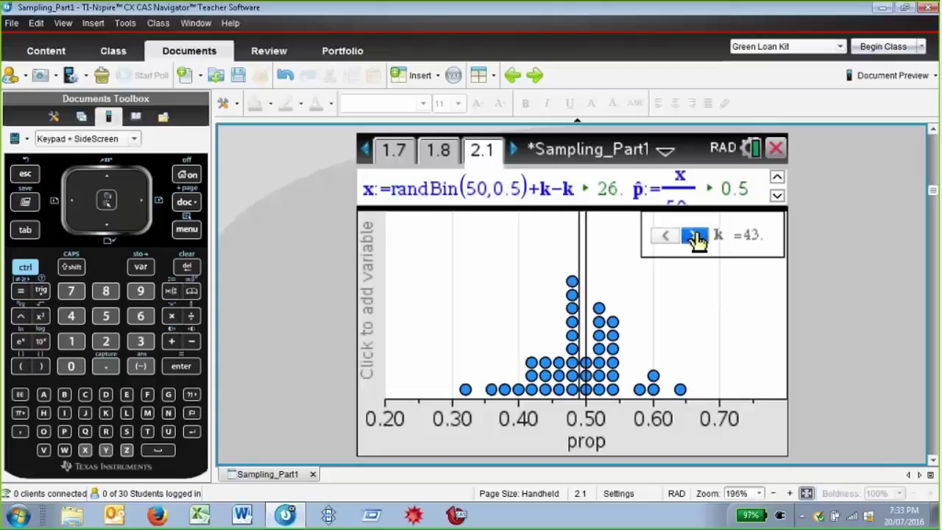
click(696, 235)
click(695, 236)
click(696, 236)
click(696, 236)
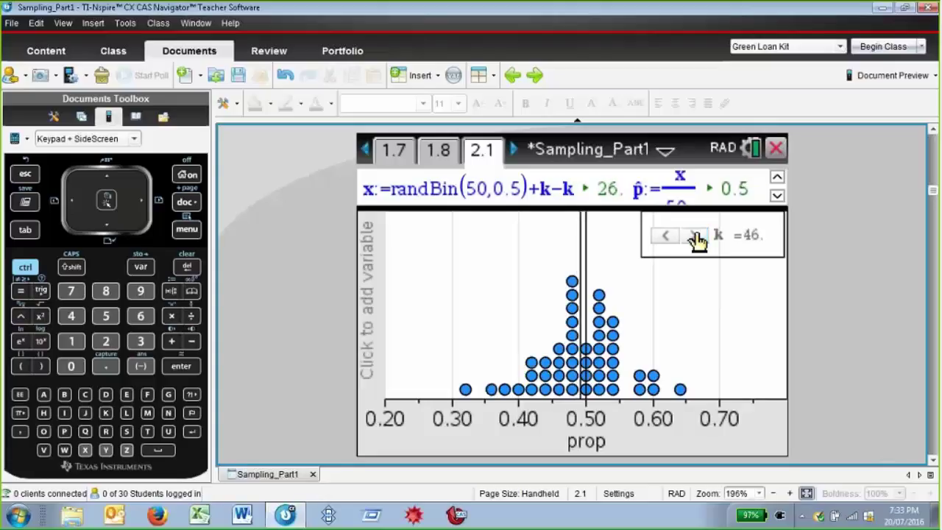
click(695, 235)
click(695, 236)
click(696, 235)
mouse_move(581, 243)
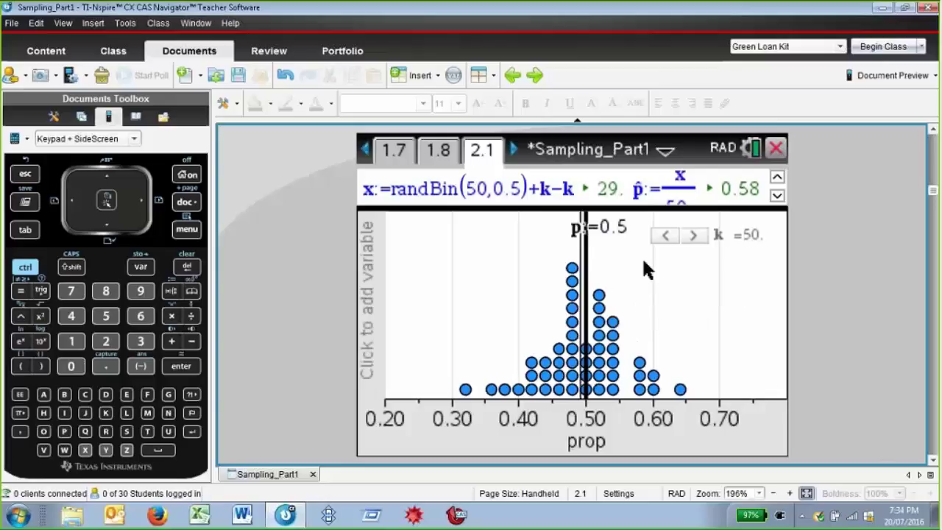
- Continue the simulation on page 2.1 by advancing slider k to 77
click(693, 235)
click(693, 234)
click(693, 235)
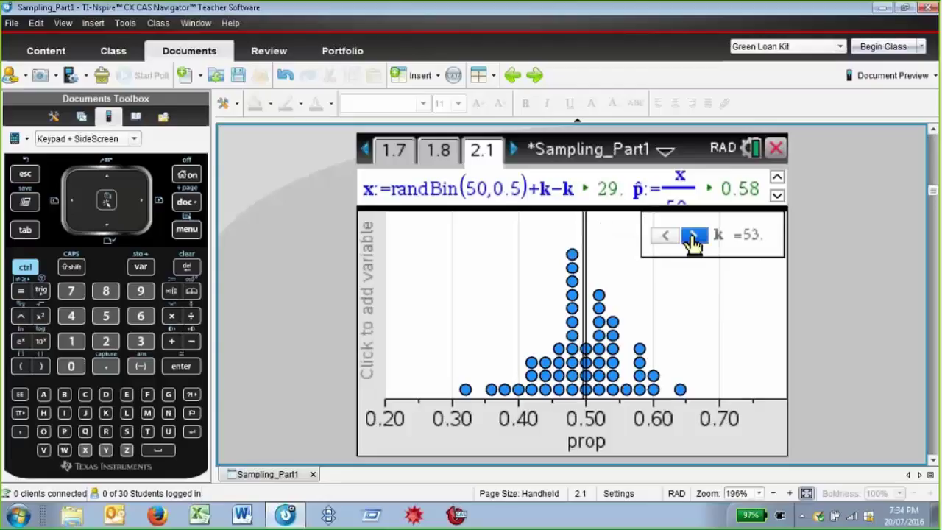
click(693, 235)
click(693, 235)
click(693, 235)
click(693, 235)
click(693, 235)
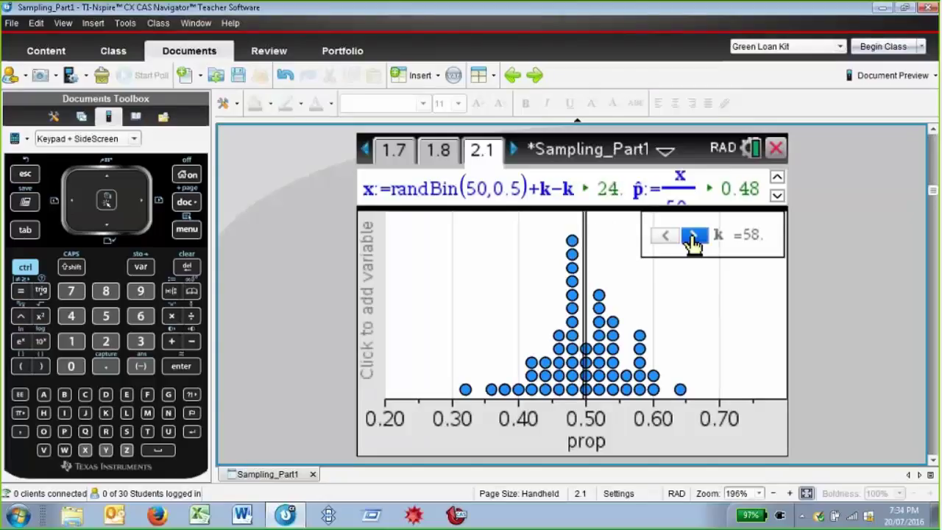
click(693, 234)
click(692, 235)
click(693, 235)
click(693, 235)
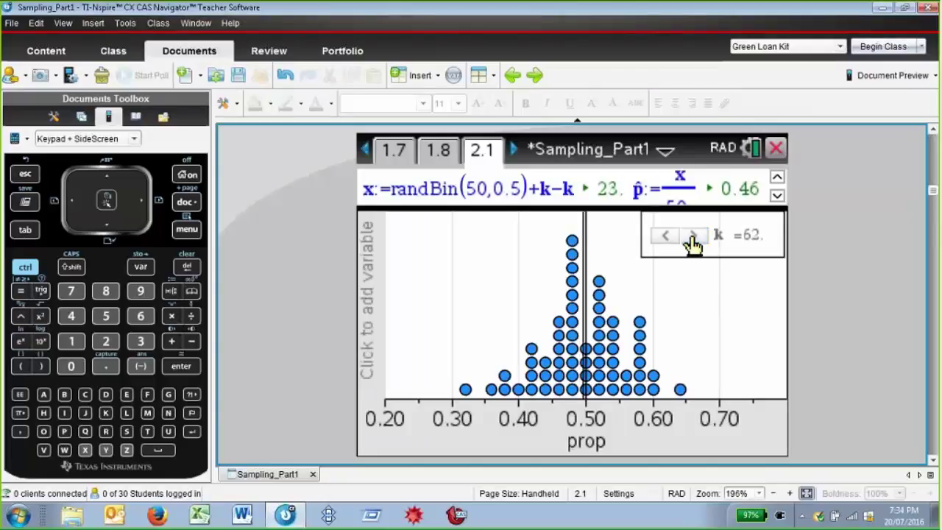
click(693, 235)
click(692, 235)
click(692, 235)
click(693, 235)
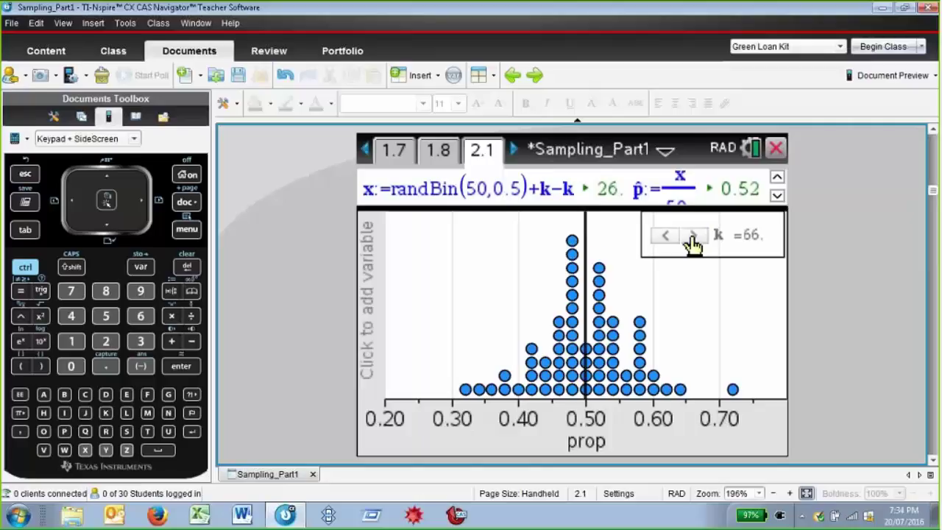
click(693, 235)
click(692, 235)
click(692, 234)
click(692, 235)
click(692, 234)
click(693, 235)
click(693, 235)
click(693, 235)
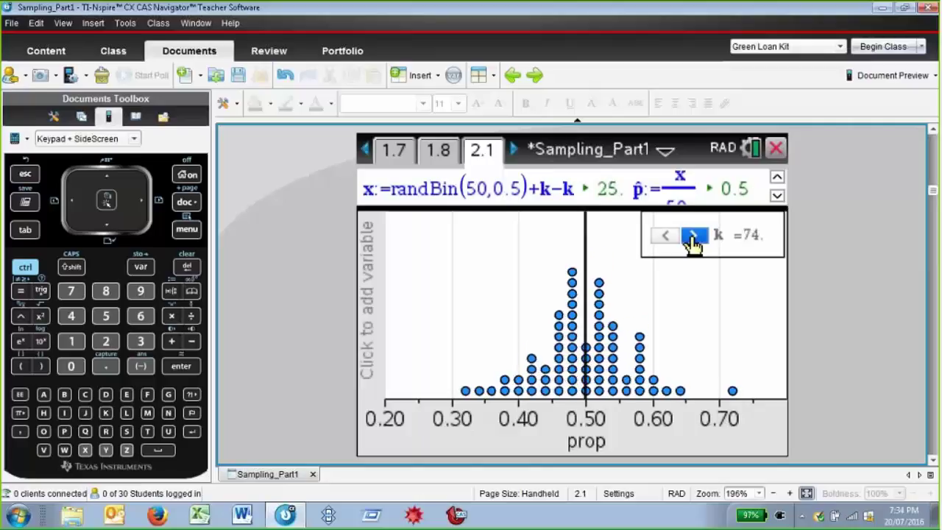
click(693, 234)
click(693, 235)
click(693, 235)
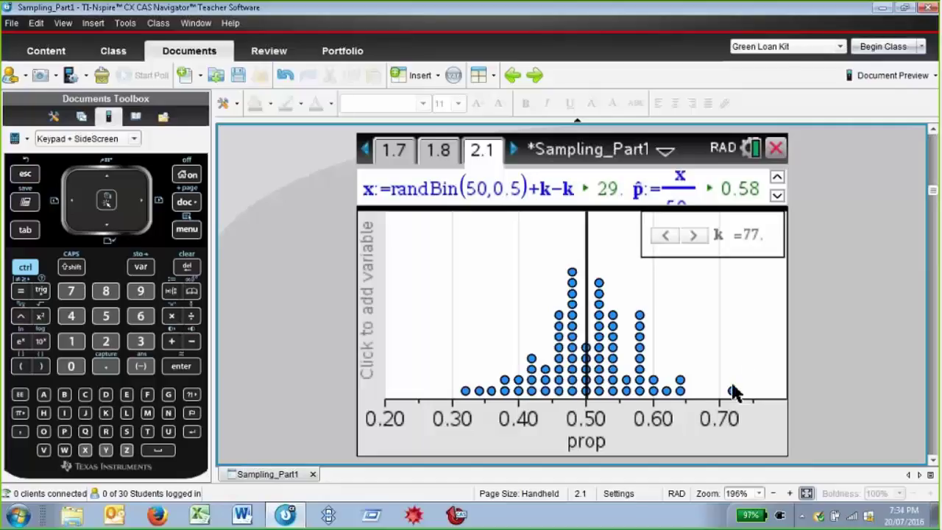
mouse_move(681, 396)
mouse_move(602, 359)
key(ctrl+m)
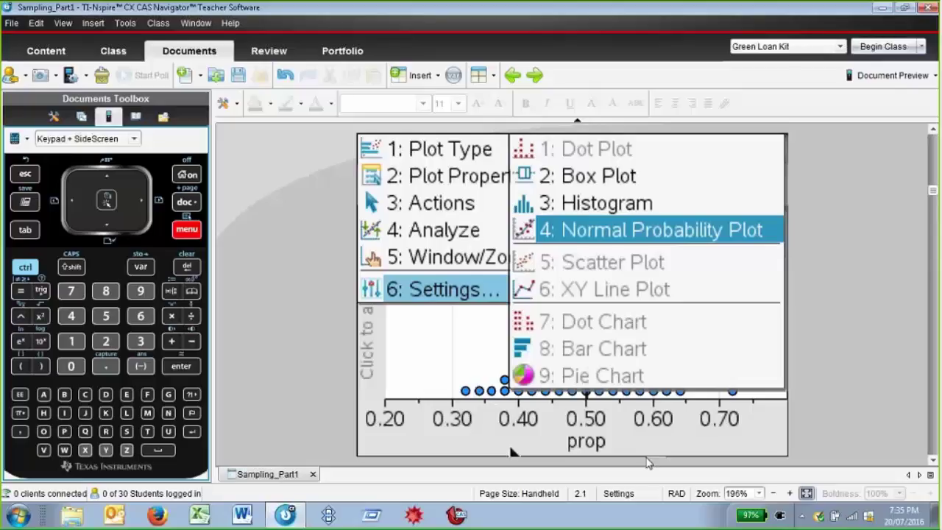
key(Escape)
key(Escape)
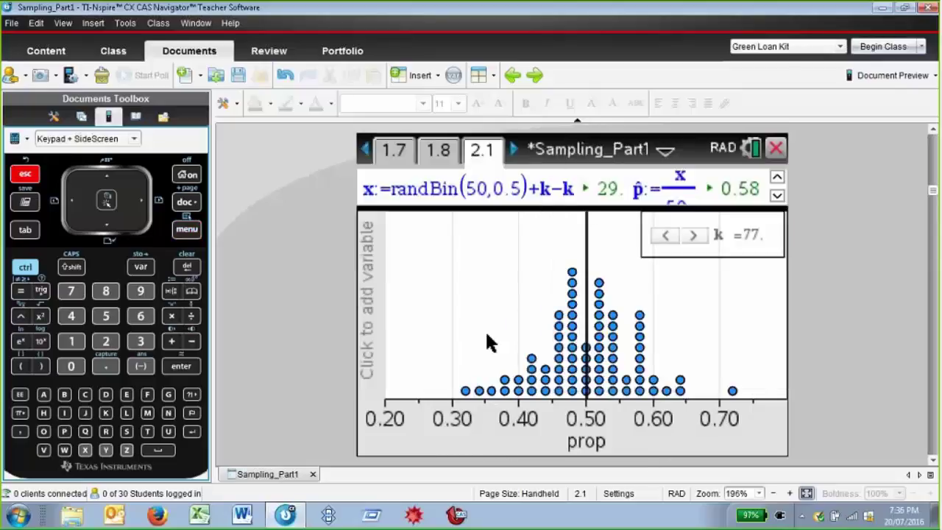
- Display the prop dot plot as a normal probability plot, and undo back to the dot plot
mouse_move(572, 328)
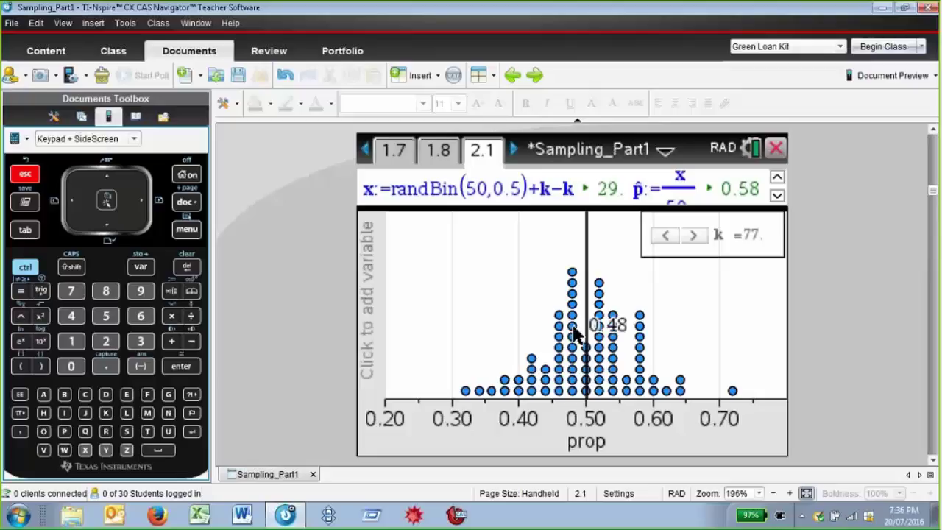
right_click(573, 332)
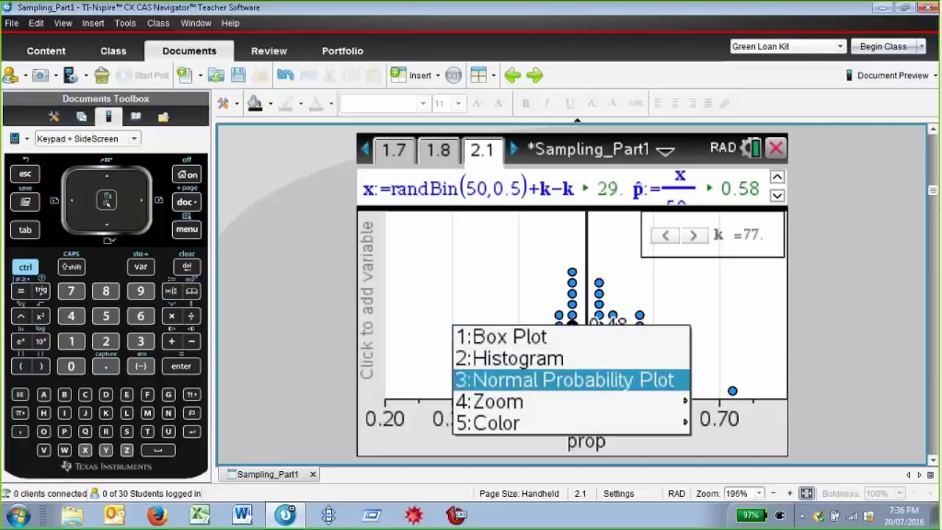
click(564, 379)
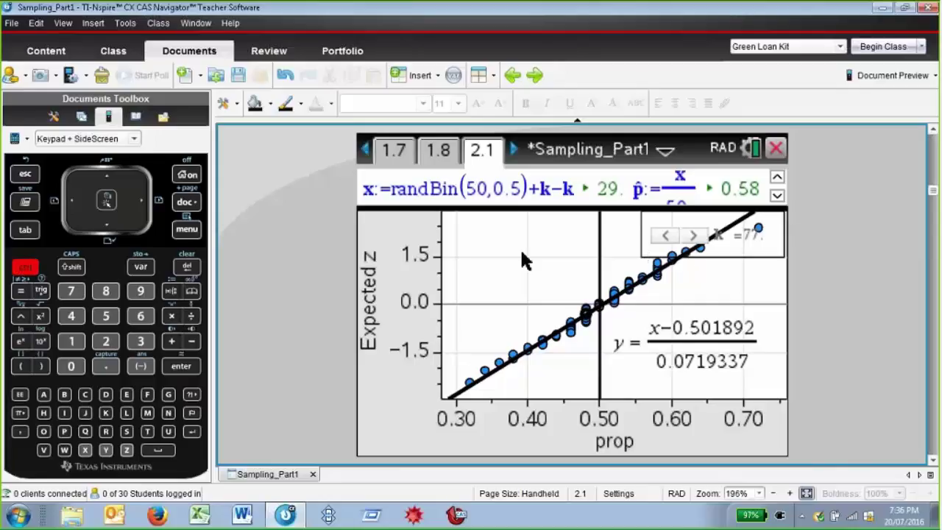
key(ctrl+z)
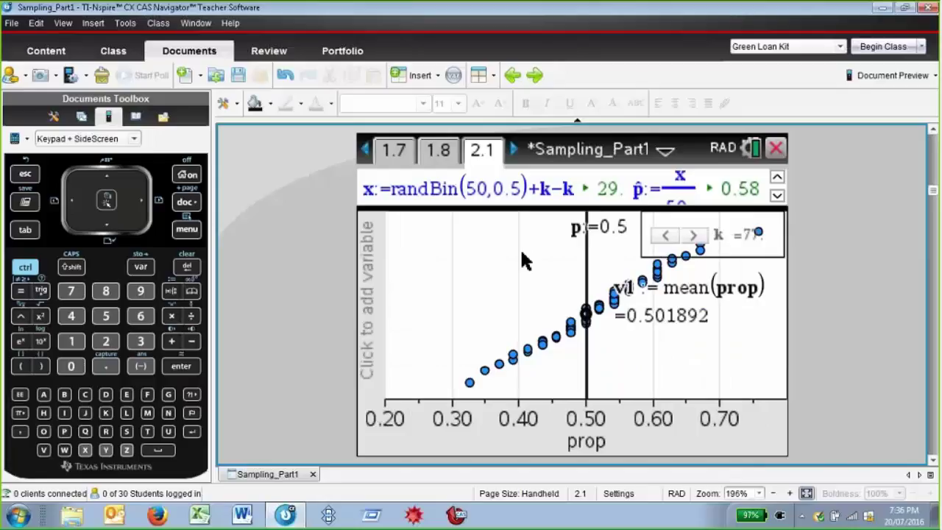
key(ctrl+z)
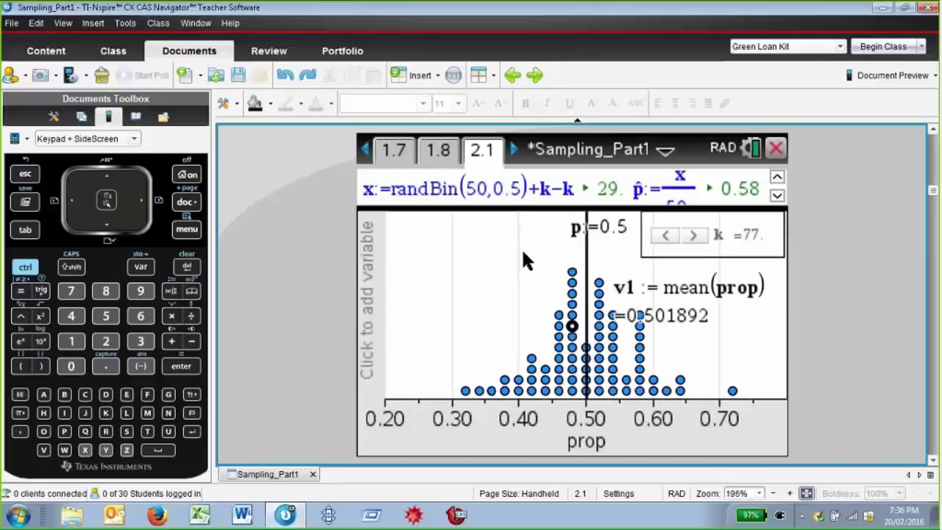
- Reset the captured data on page 2.2 by re-entering the capture formulas of the prop and number columns
key(ctrl+Right)
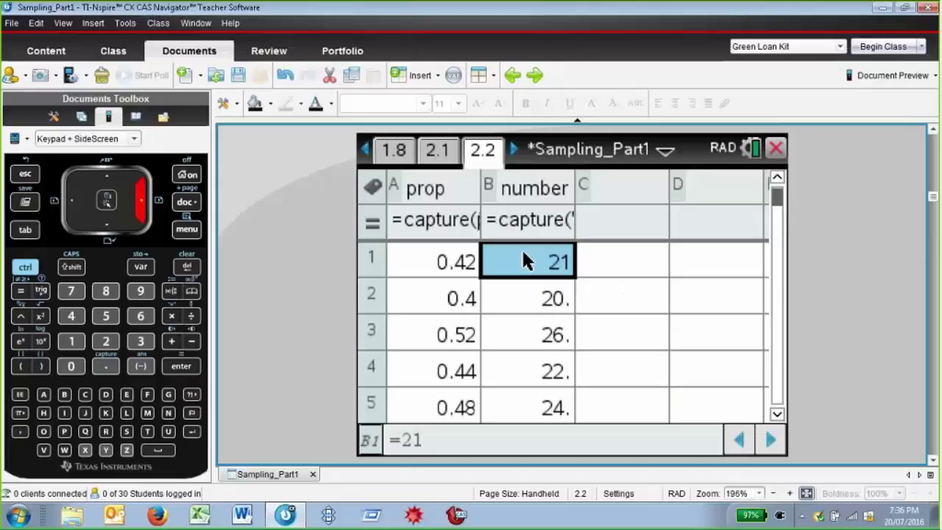
key(ctrl+Left)
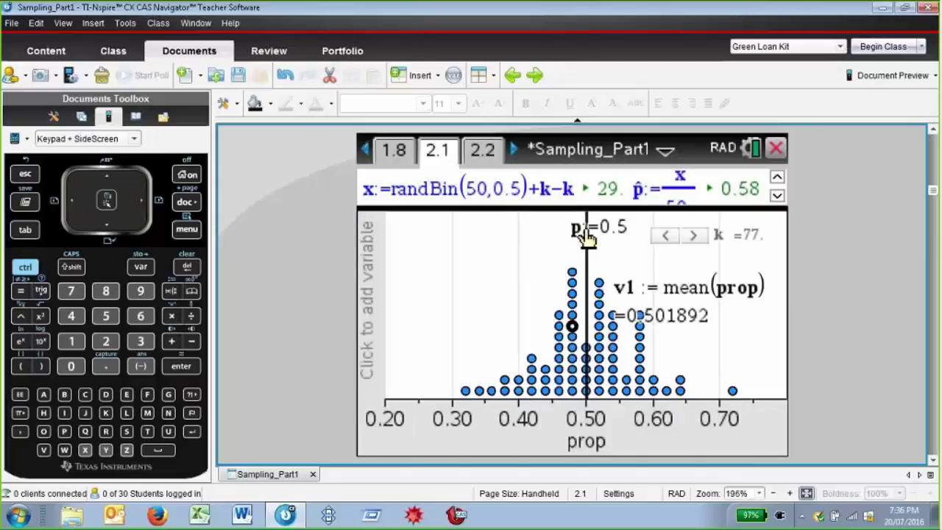
key(ctrl+Right)
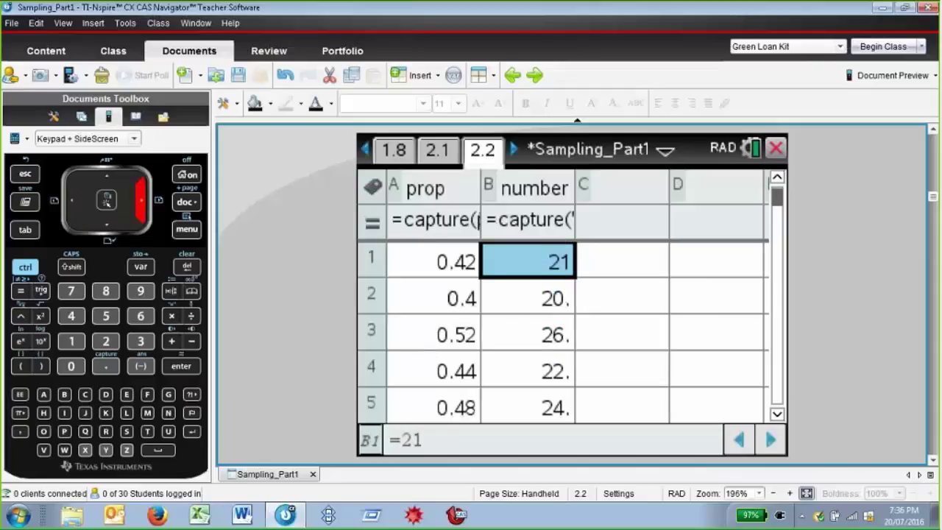
click(434, 220)
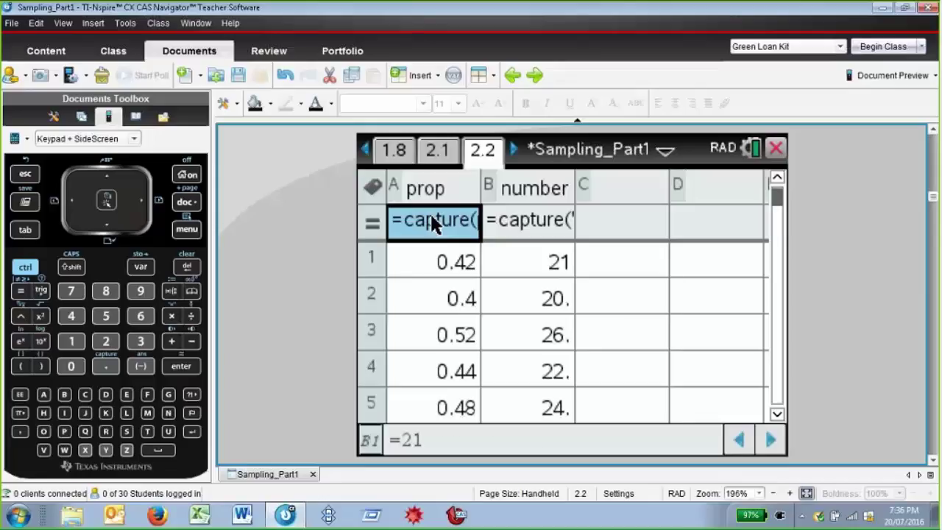
double_click(434, 221)
key(Return)
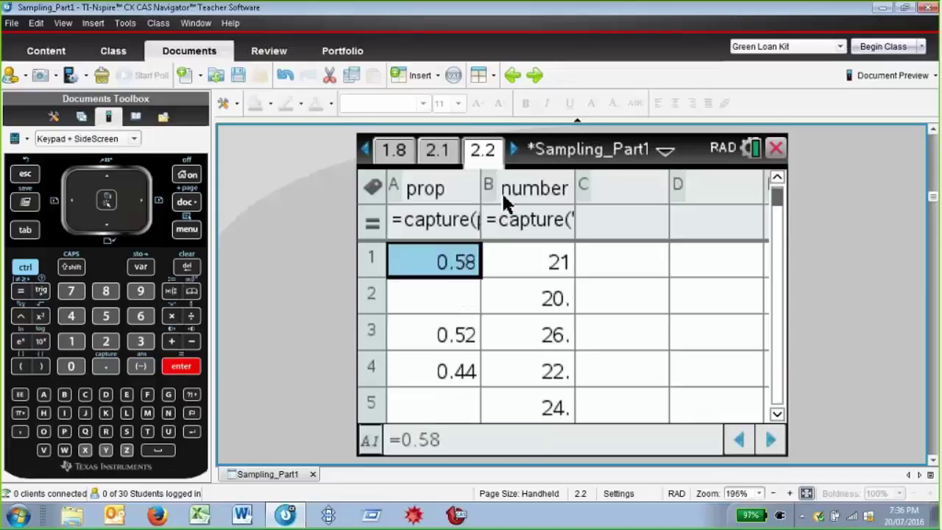
click(515, 221)
double_click(516, 221)
key(Return)
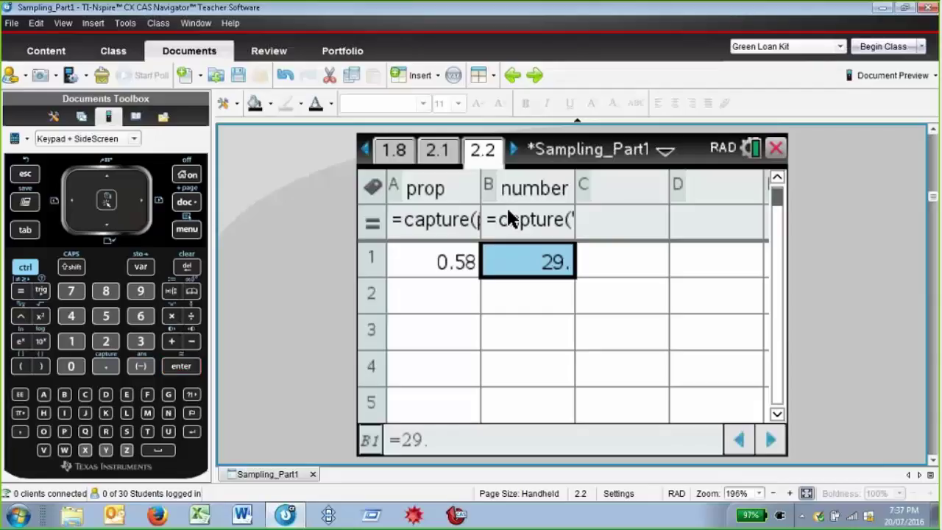
- Set the number of samples to 100 on page 3.1 by re-evaluating x:=randBin(50,0.5,100)
key(ctrl+Right)
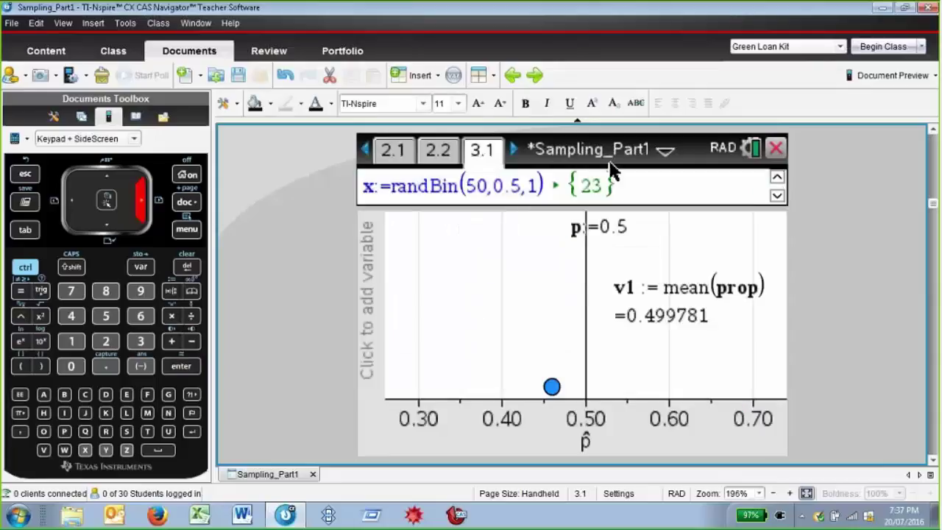
click(536, 184)
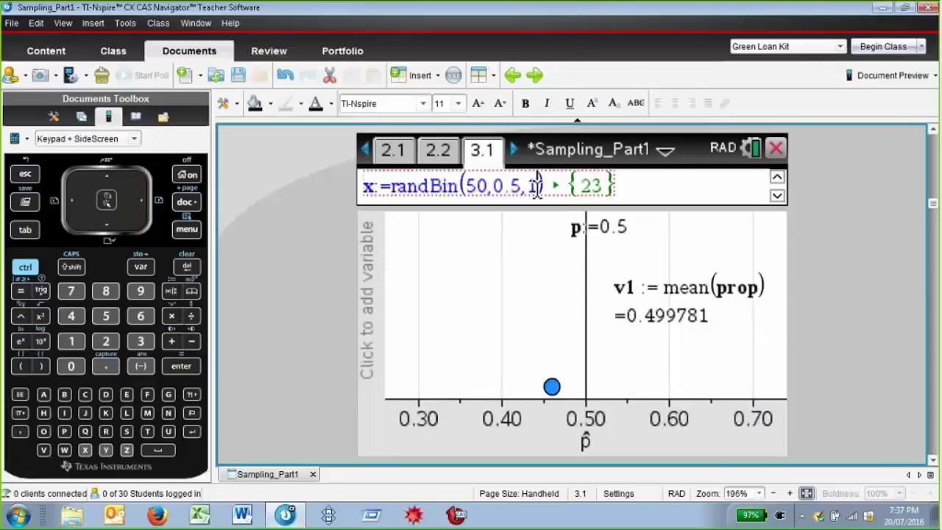
text(00)
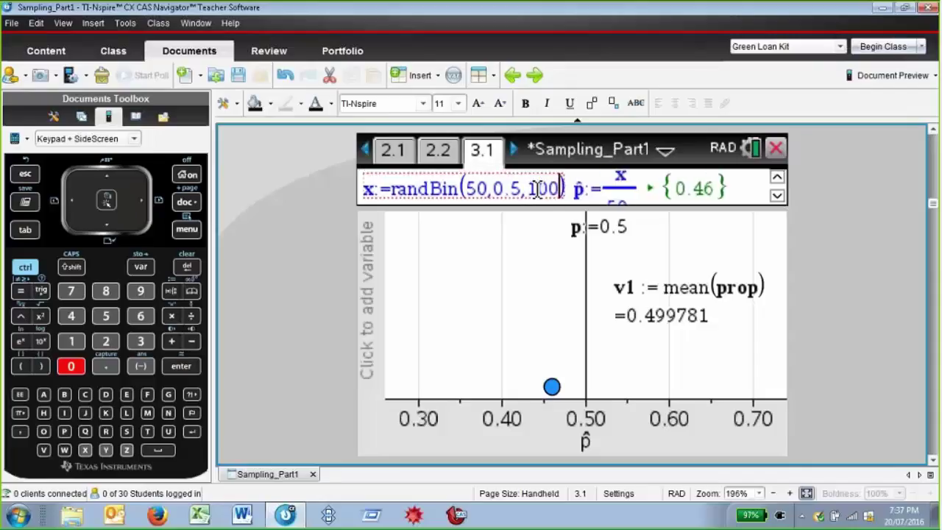
key(Return)
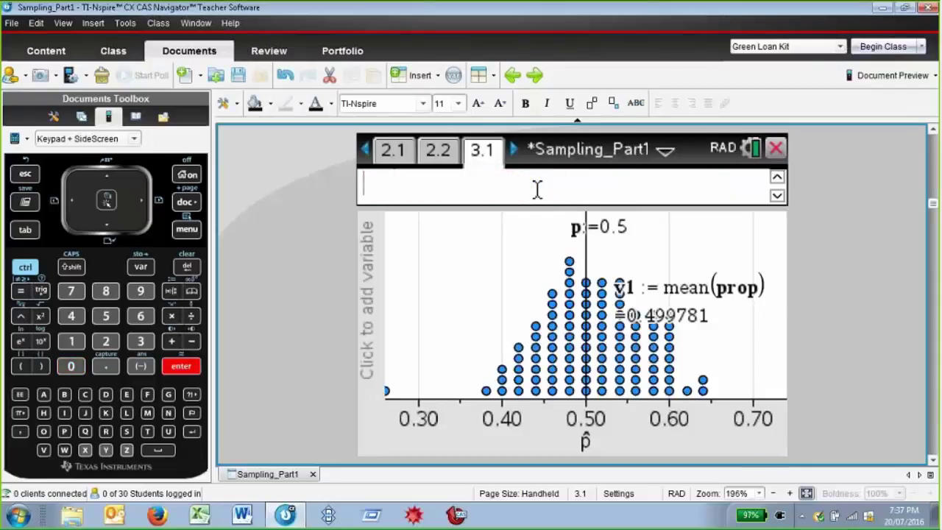
- Review the derivations of the mean and variance of P̂ on pages 4.1 and 4.2, and the sample-size question on page 5.1
key(Up)
key(Up)
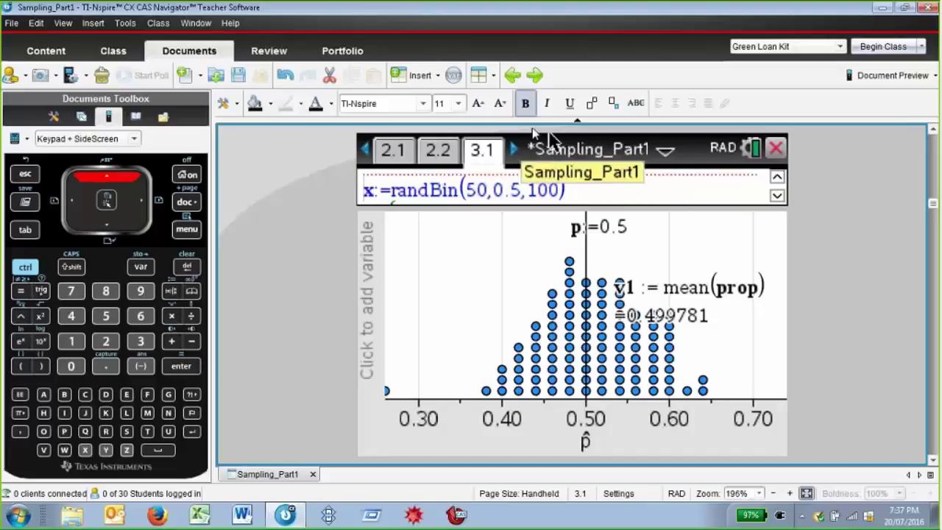
click(516, 150)
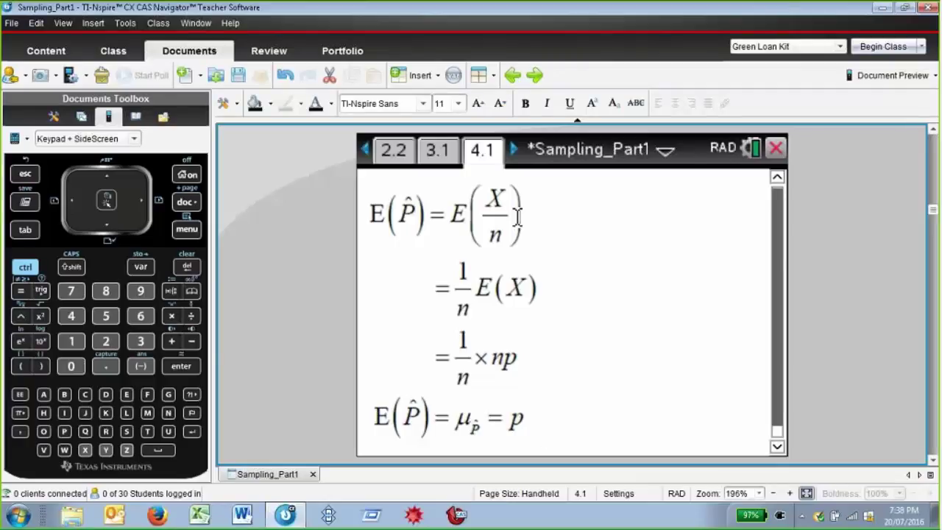
key(ctrl+Page_Down)
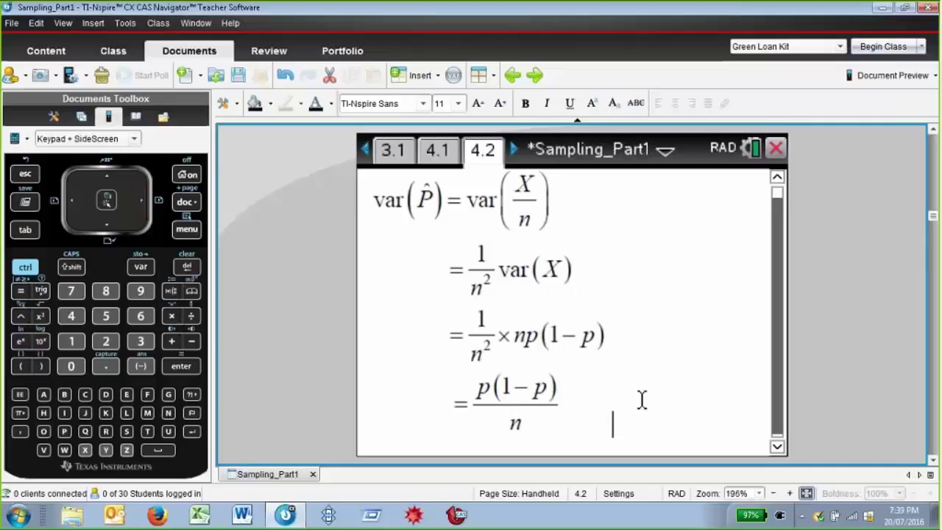
key(ctrl+Right)
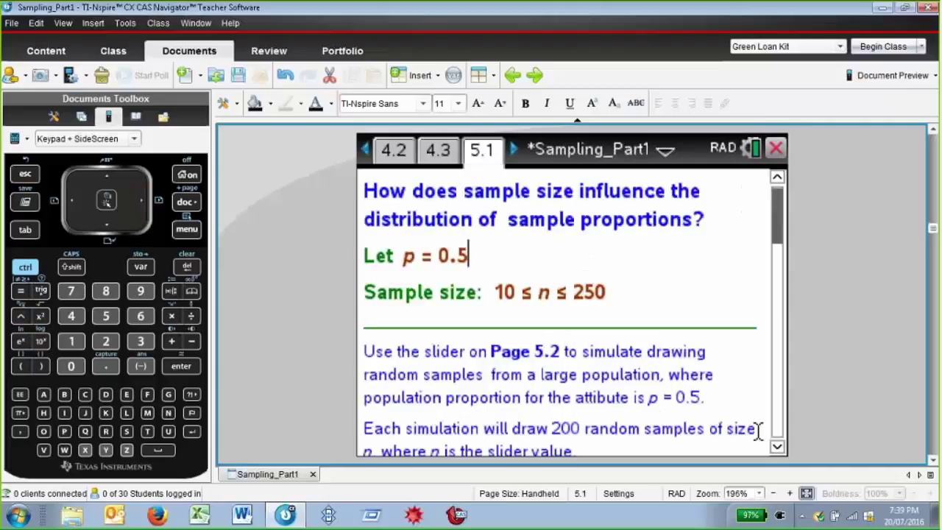
key(Right)
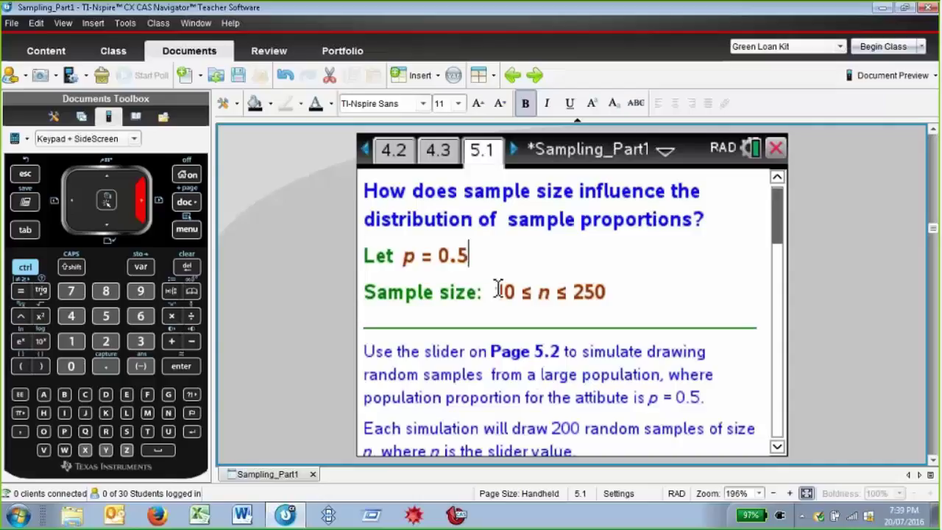
- Increase the sample size slider n to 190 on page 5.2 to simulate the dot plot of sample proportions
click(513, 149)
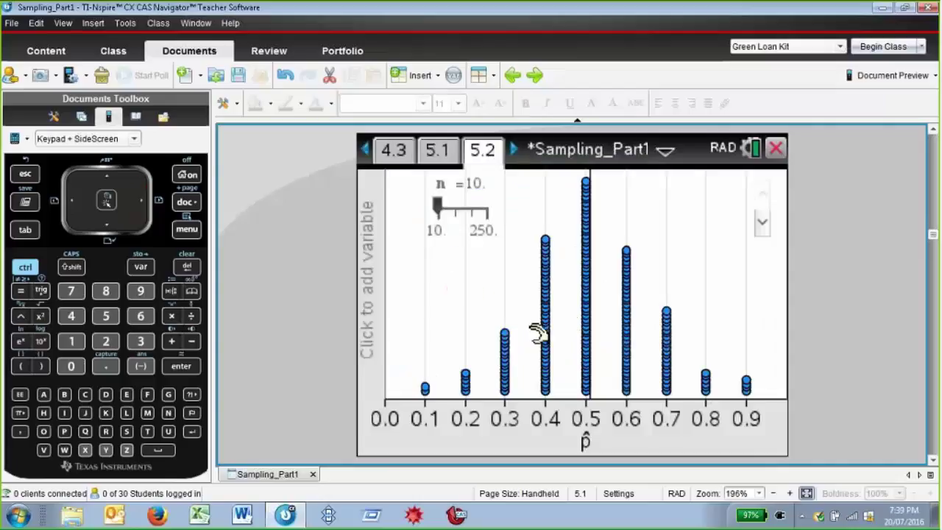
click(441, 205)
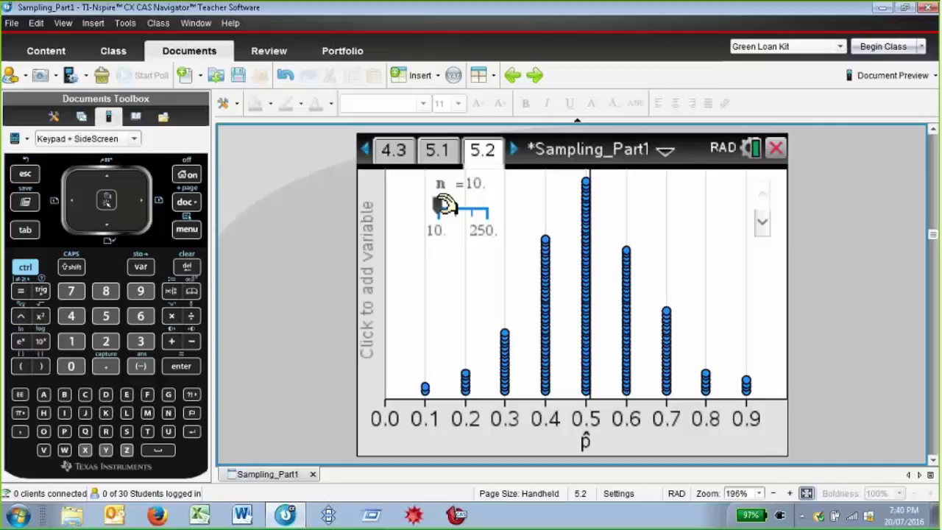
key(Right)
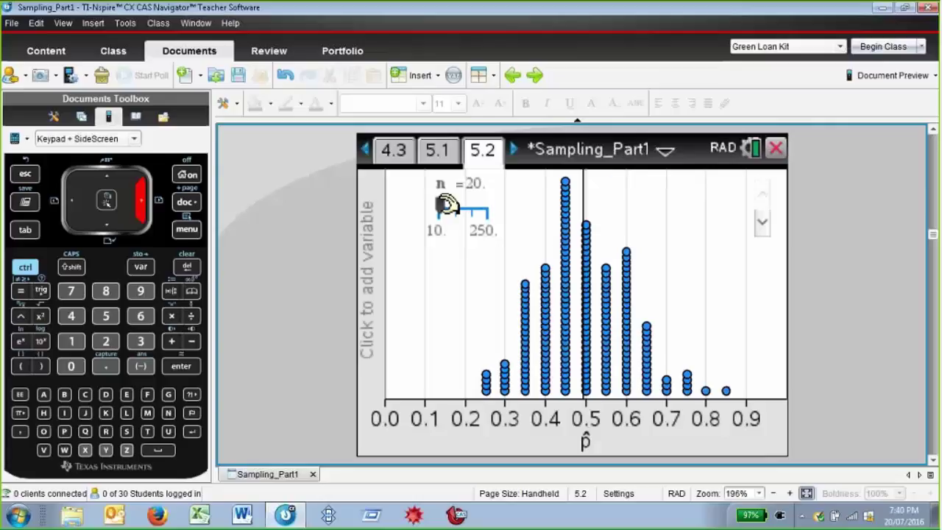
key(Right)
key(Right)
key(Right)
key(Right)
key(Right)
key(Right)
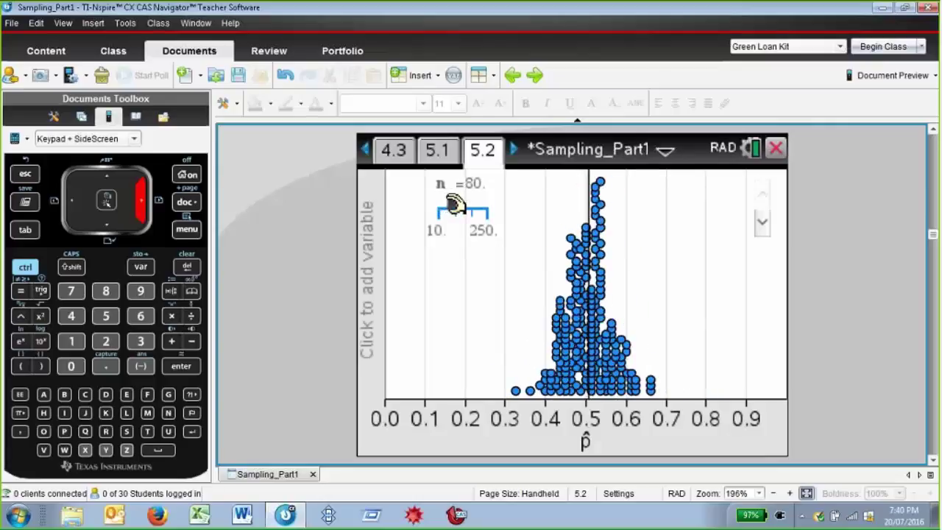
key(Right)
key(Right)
key(Right)
key(Right)
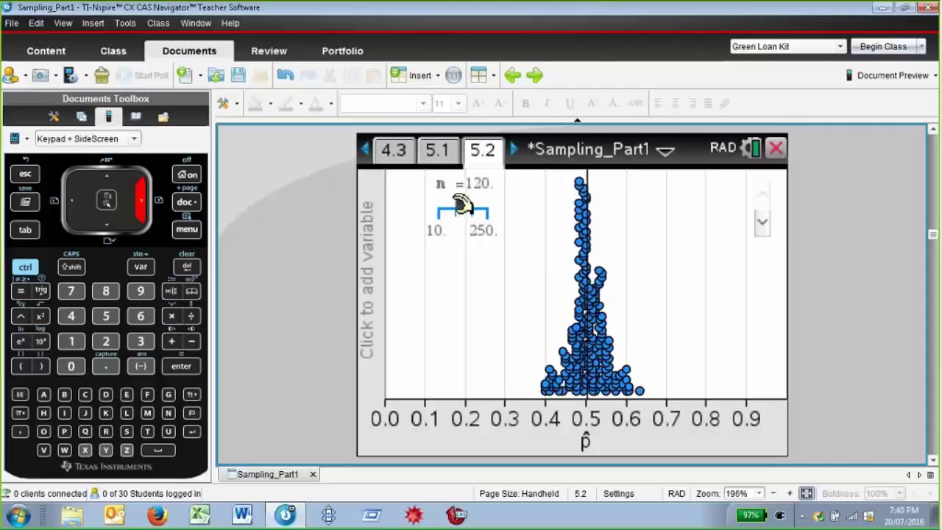
key(Right)
key(Right)
key(Right)
key(Right)
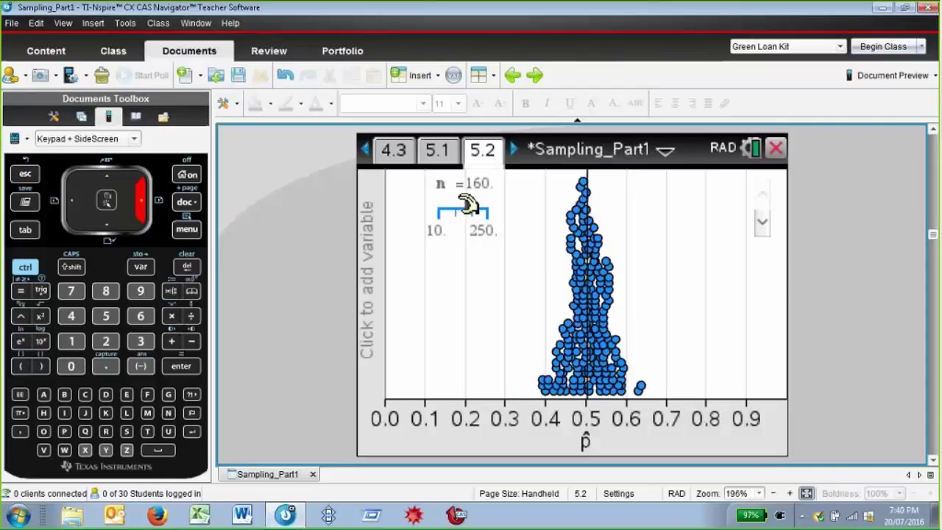
key(Right)
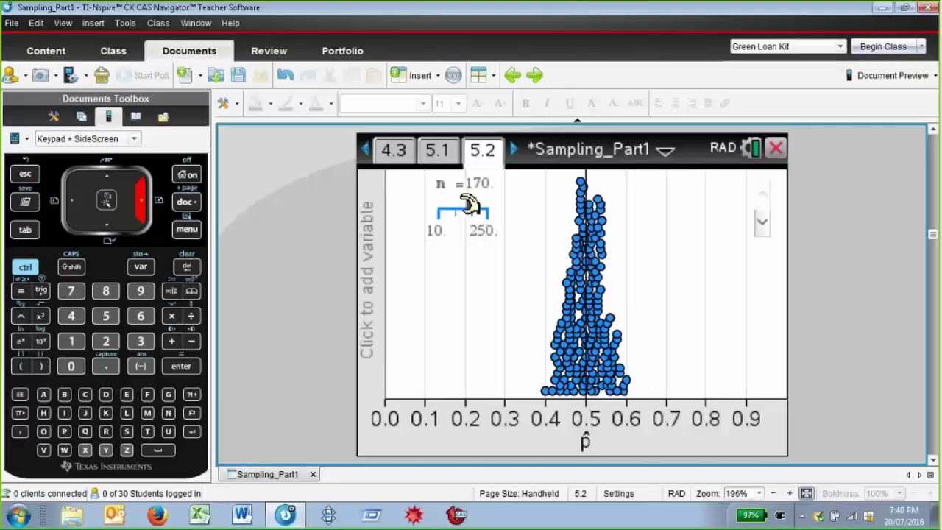
key(Right)
key(Right)
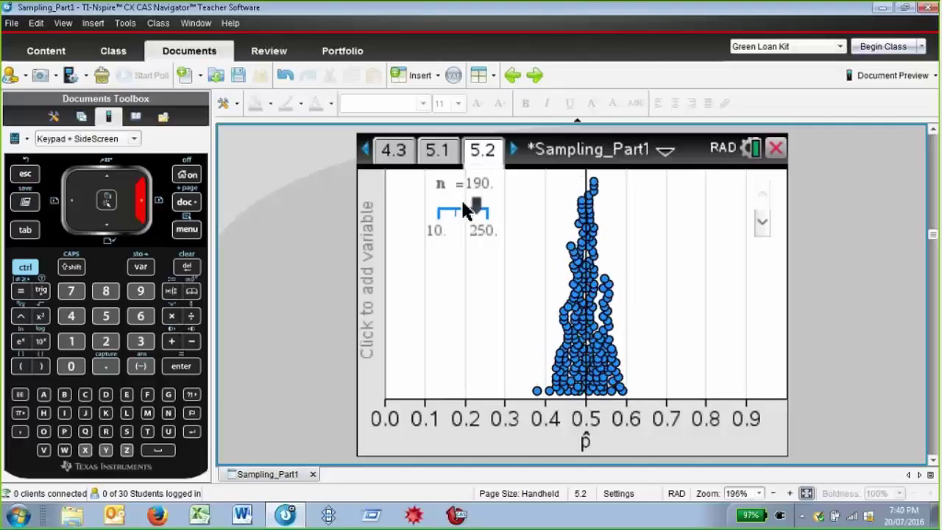
- Examine the measures of spread for P̂ on page 4.3, and return to the dot plot on page 5.2
click(438, 152)
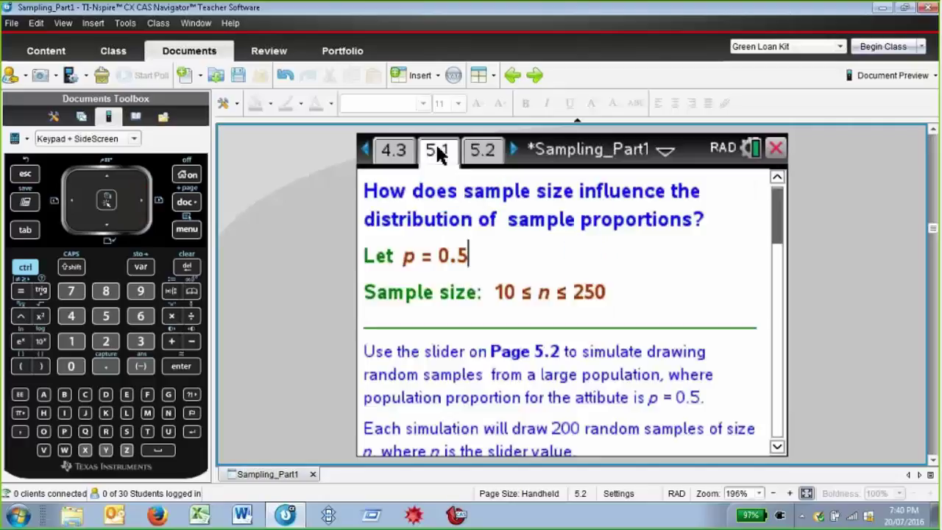
click(404, 154)
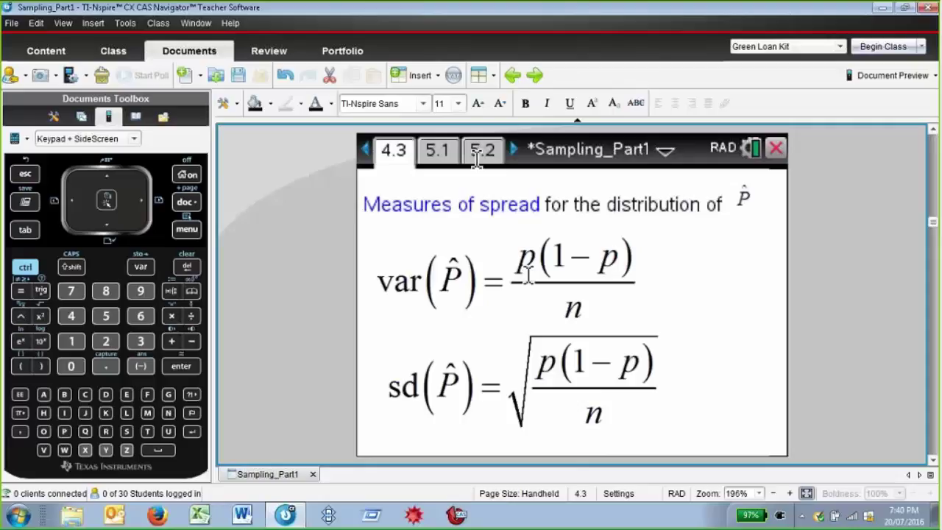
click(443, 155)
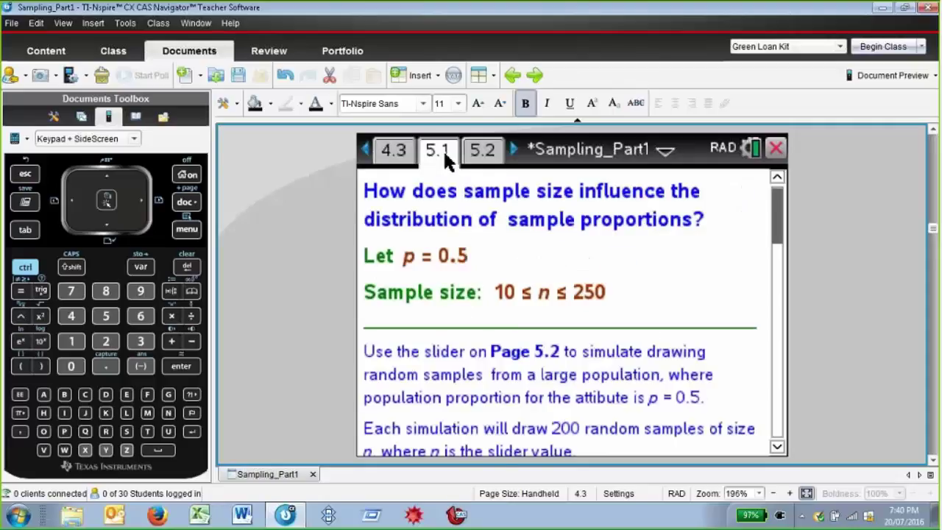
click(484, 151)
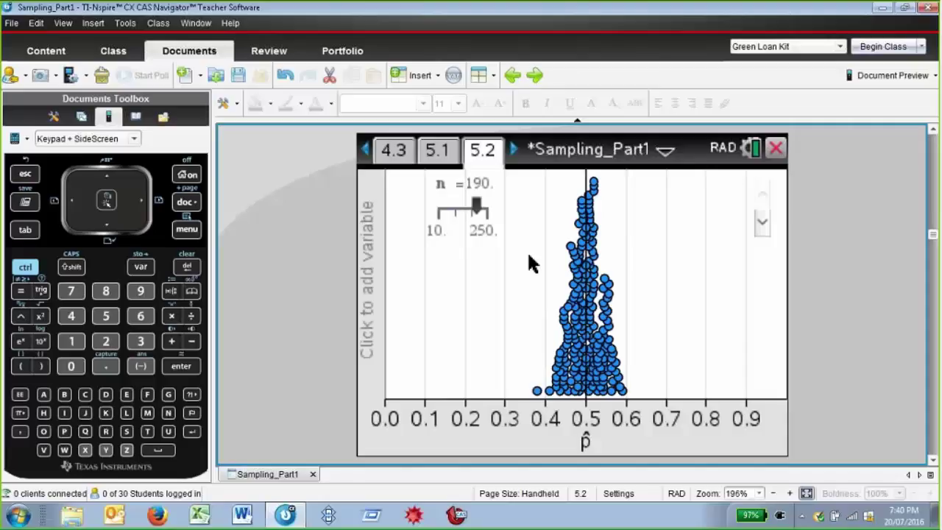
- Decrease slider n to 20 on page 5.3 to simulate the histogram of sample proportions for smaller samples
key(ctrl+Right)
key(ctrl+Left)
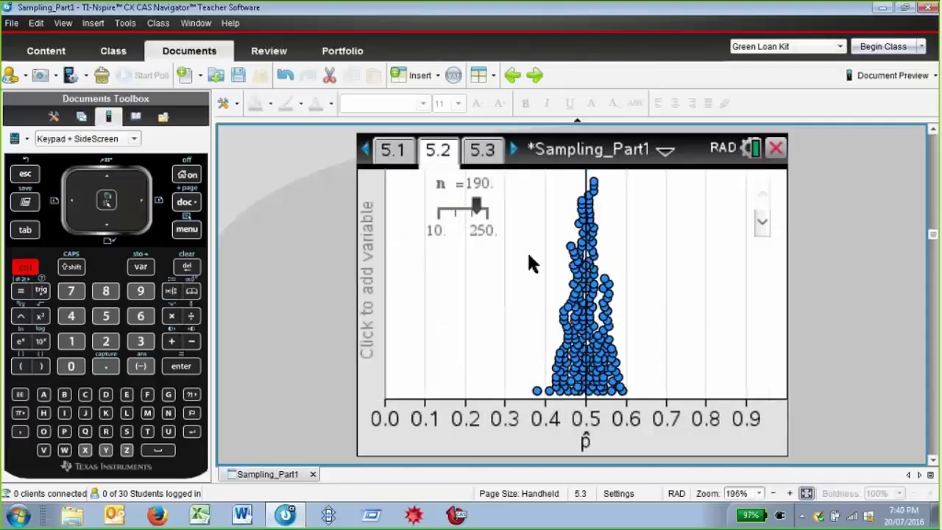
key(ctrl+Right)
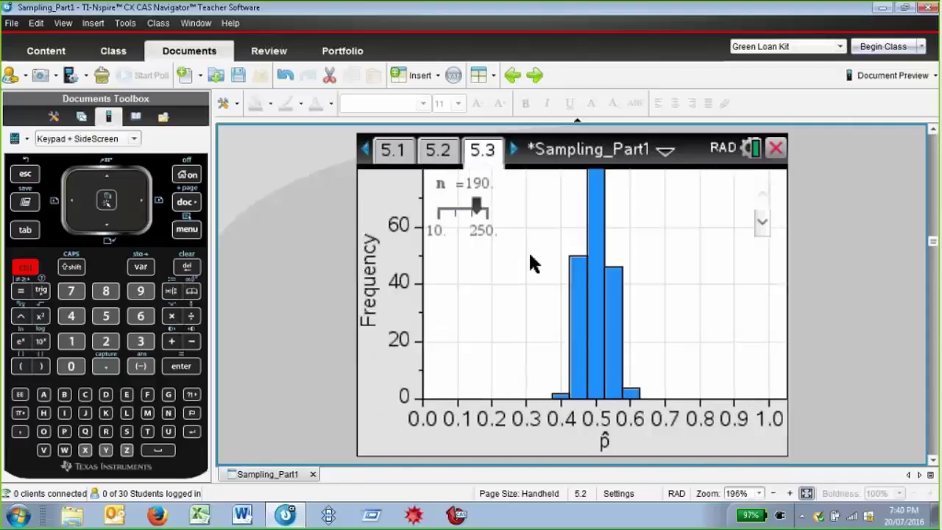
click(478, 207)
key(Left)
key(Left)
key(Left)
key(Left)
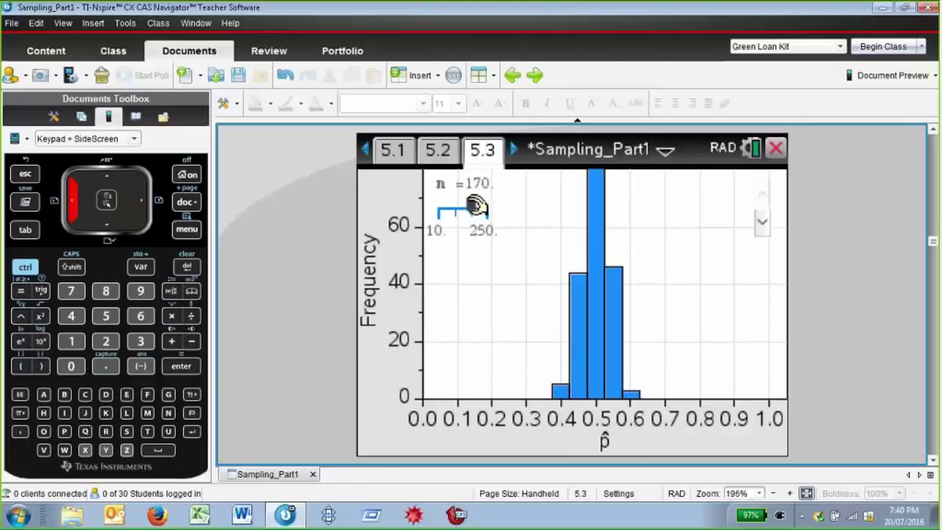
key(Left)
key(Left)
key(Left)
key(Left)
key(Left)
key(Left)
key(Left)
key(Left)
key(Left)
key(Left)
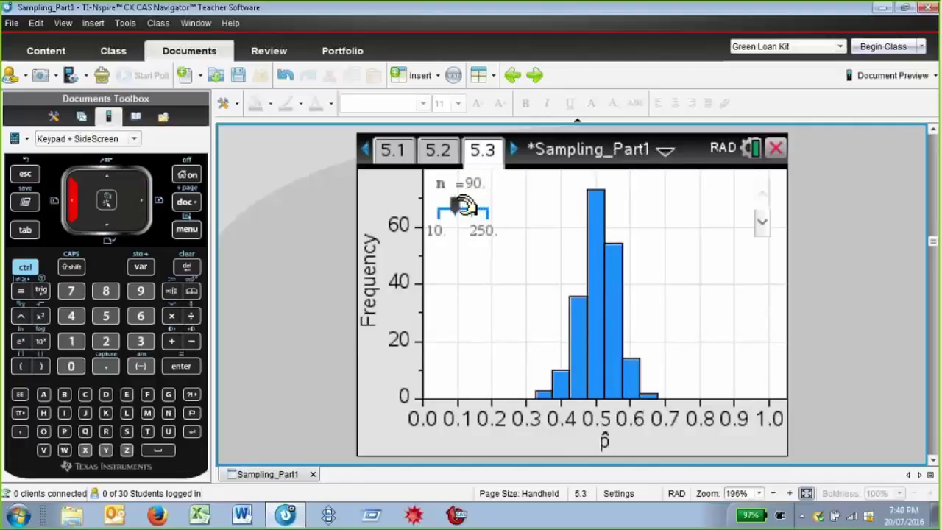
key(Left)
key(Left)
key(Left)
key(Left)
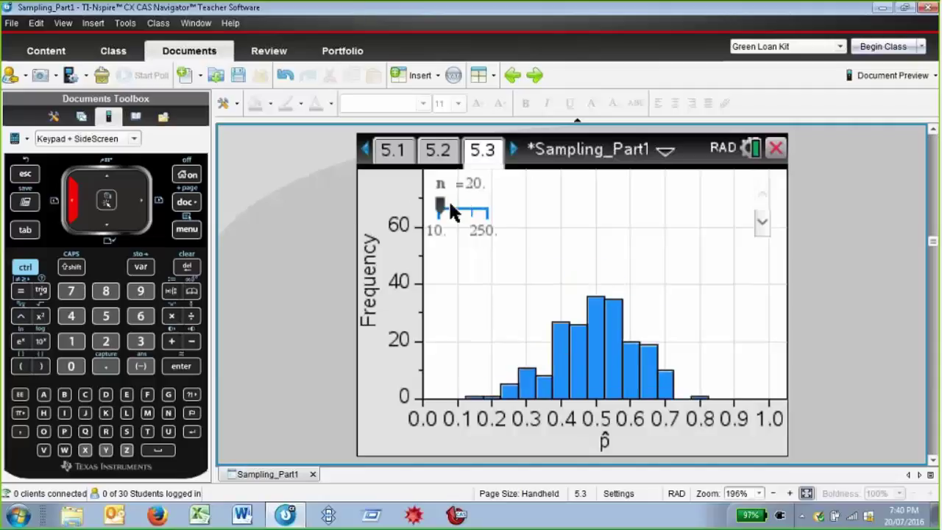
key(Right)
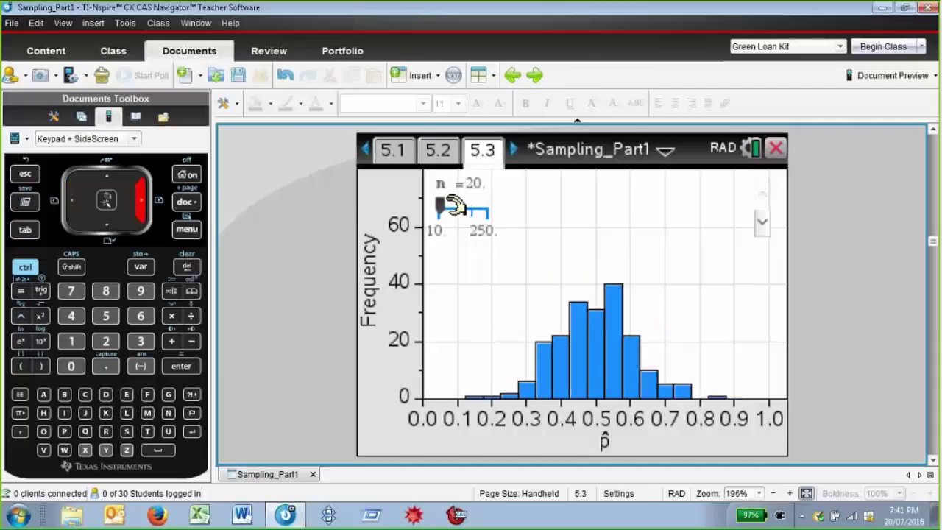
- Overlay the normal PDF on the histogram of sample proportions on page 5.3
click(187, 231)
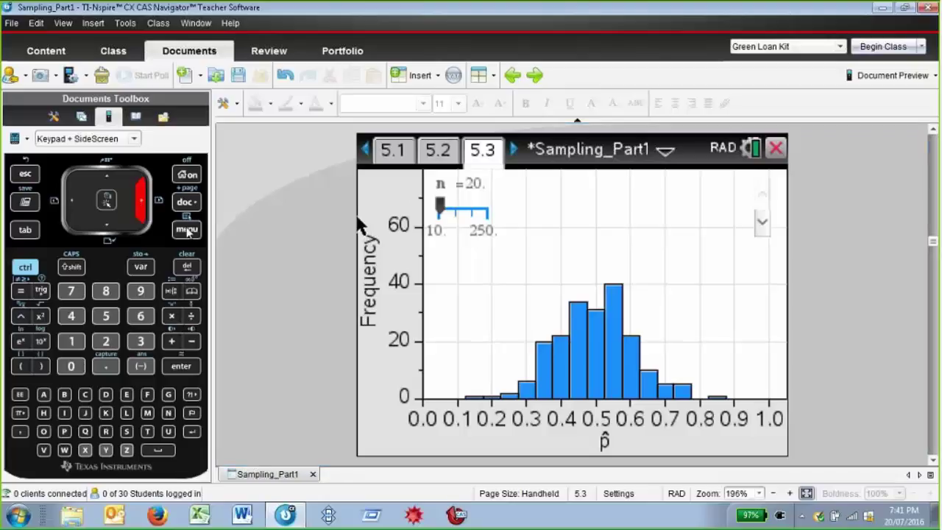
click(187, 230)
key(Down)
key(Down)
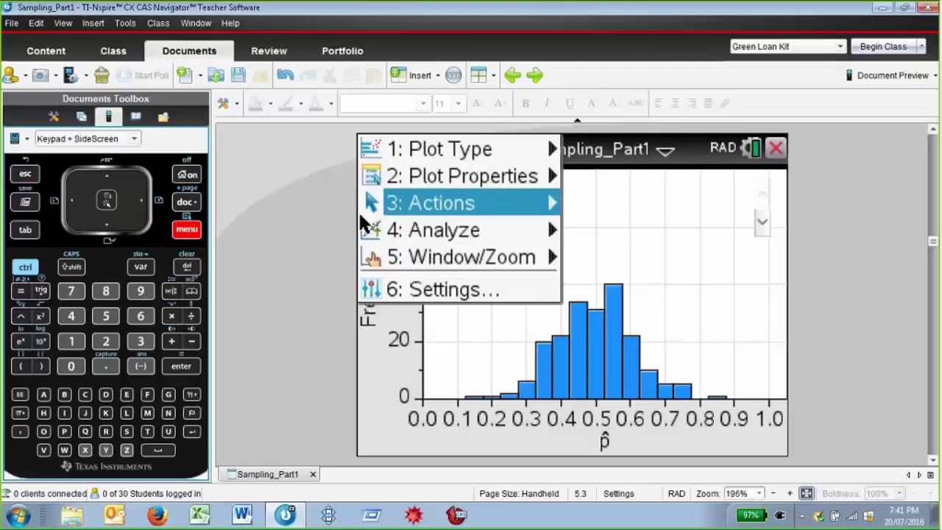
key(Right)
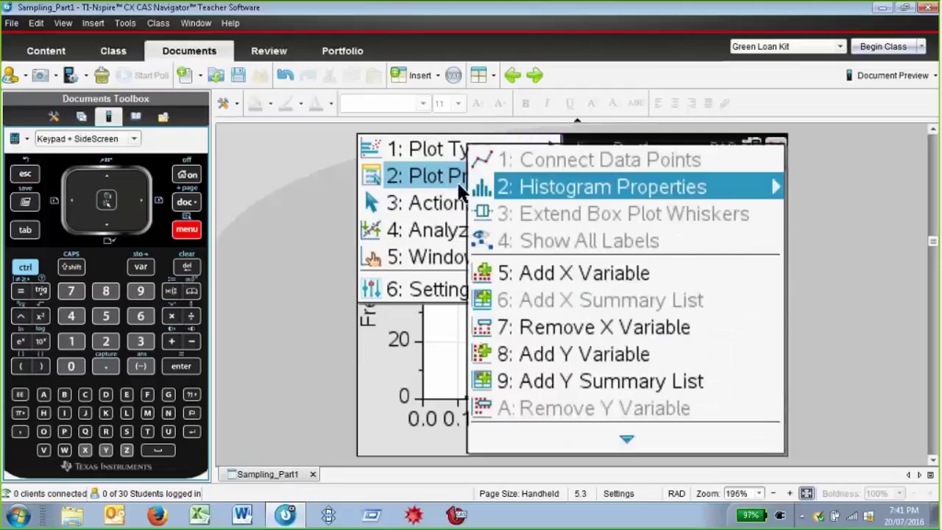
mouse_move(451, 234)
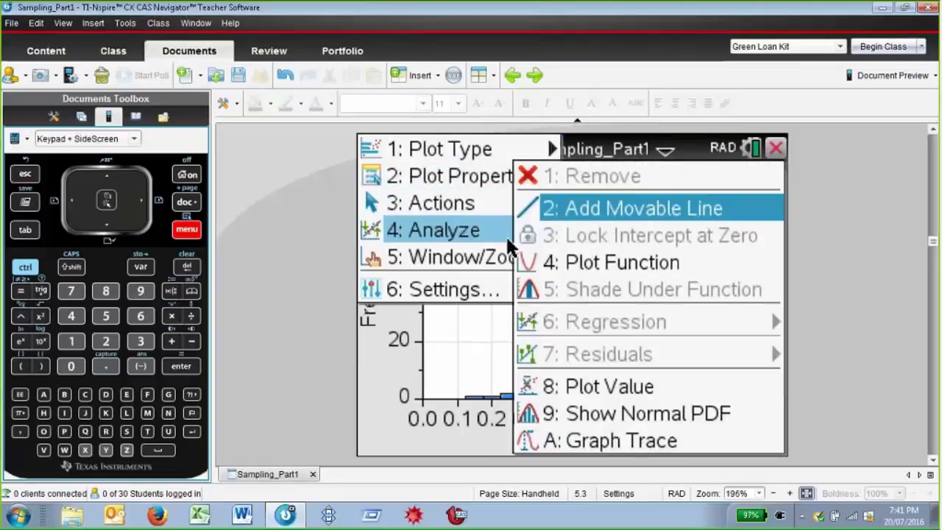
click(716, 412)
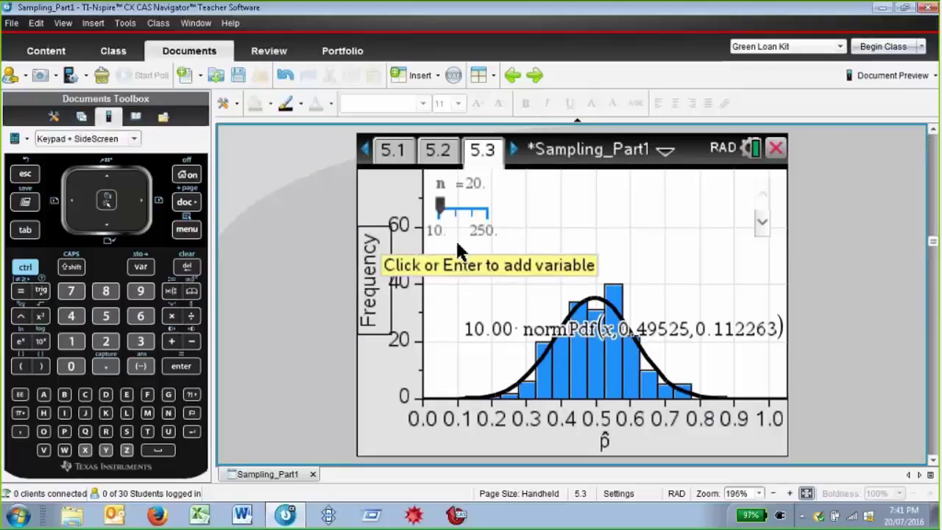
- Increase slider n to 80 to compare the histogram with the normal curve at larger sample sizes
click(441, 204)
key(Right)
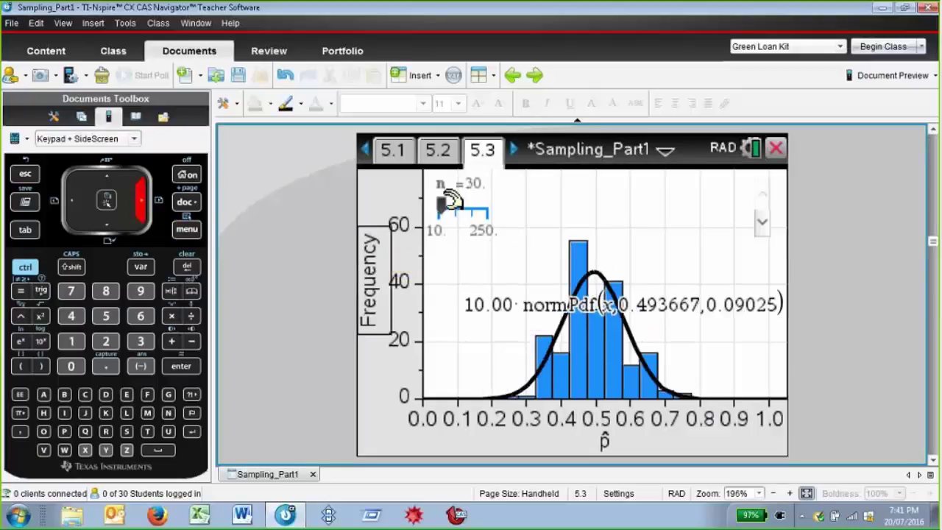
key(Right)
key(Right)
key(Right)
key(Right)
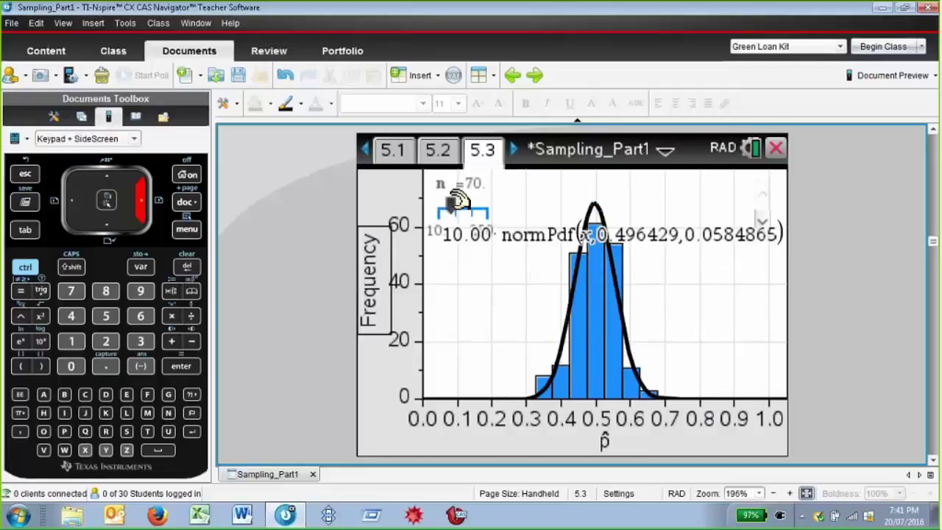
key(Right)
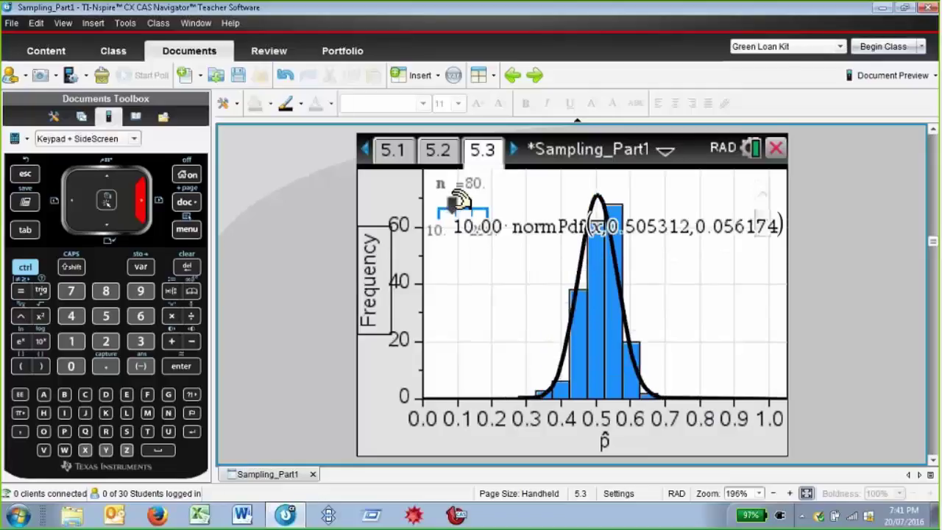
key(Right)
key(Left)
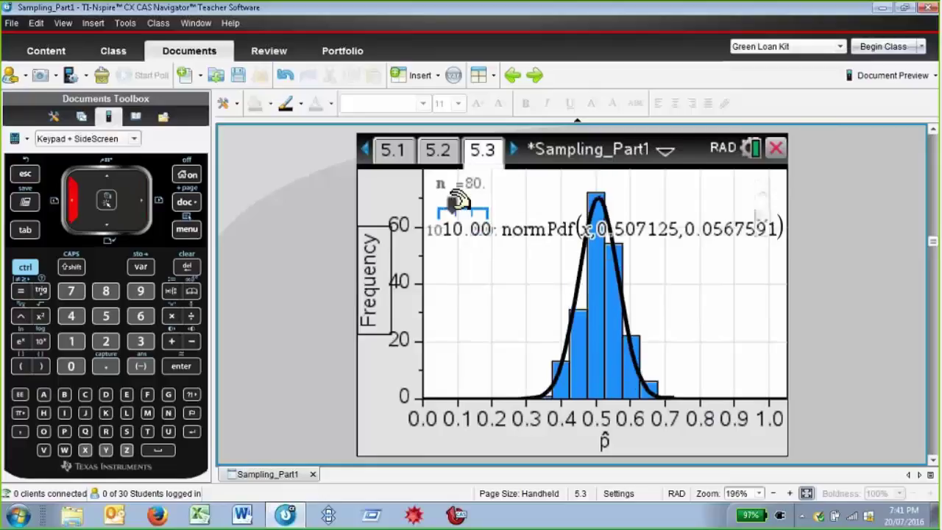
- Reduce slider n to 10, and open page 5.4 with the standard deviation calculation and one-variable statistics
key(Left)
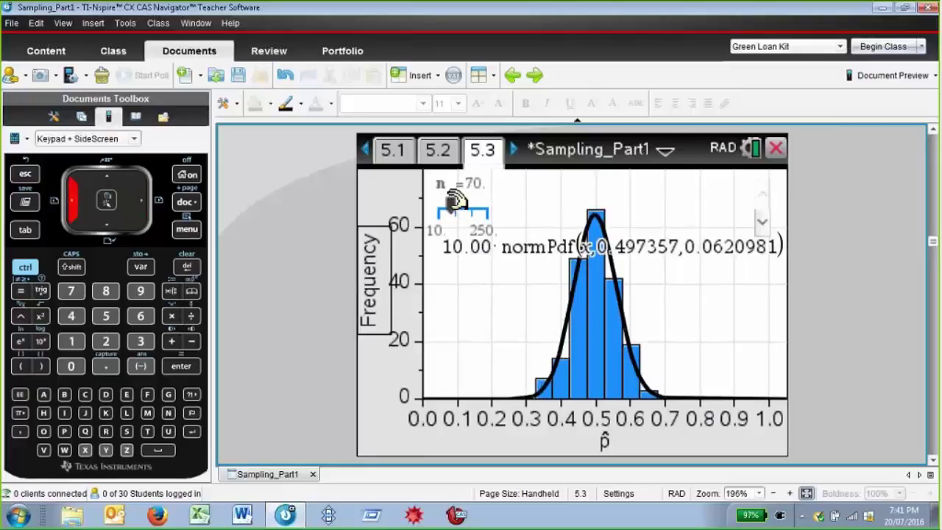
key(Left)
key(Left)
key(Left)
key(Left)
key(Left)
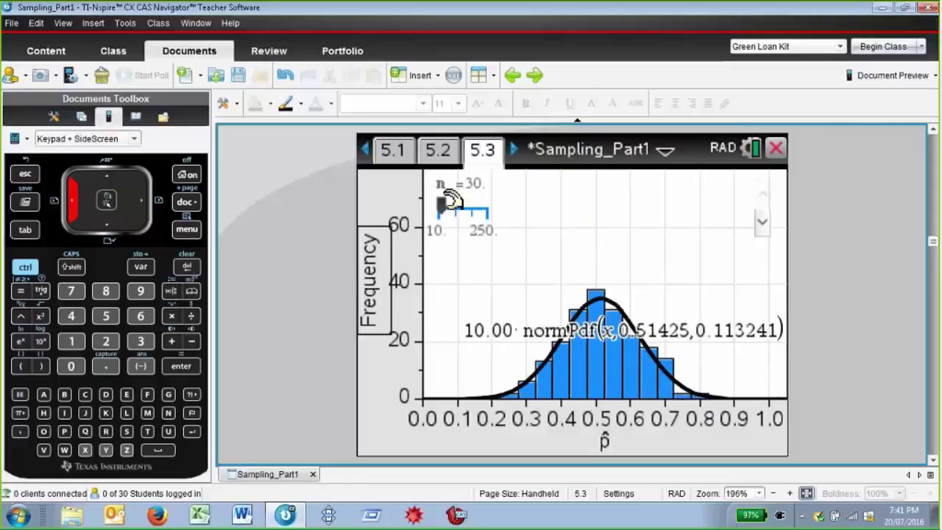
key(Left)
key(ctrl+Right)
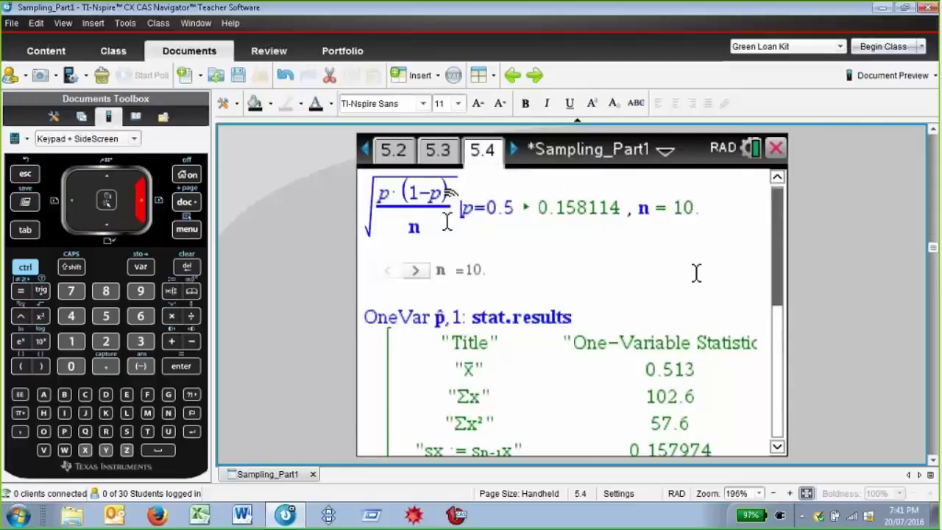
- Step slider n to 20 and back to 10 on page 5.4 to compare theoretical and simulated standard deviations
click(421, 278)
key(Right)
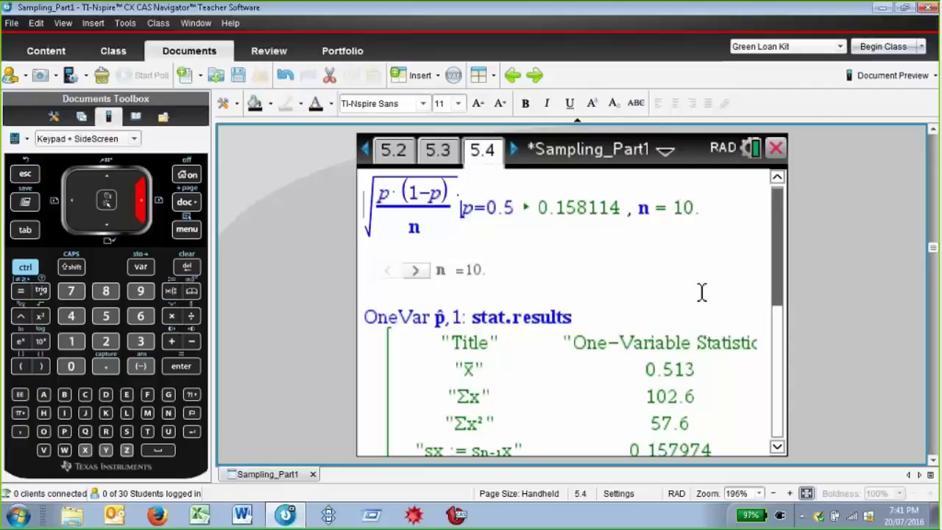
click(419, 273)
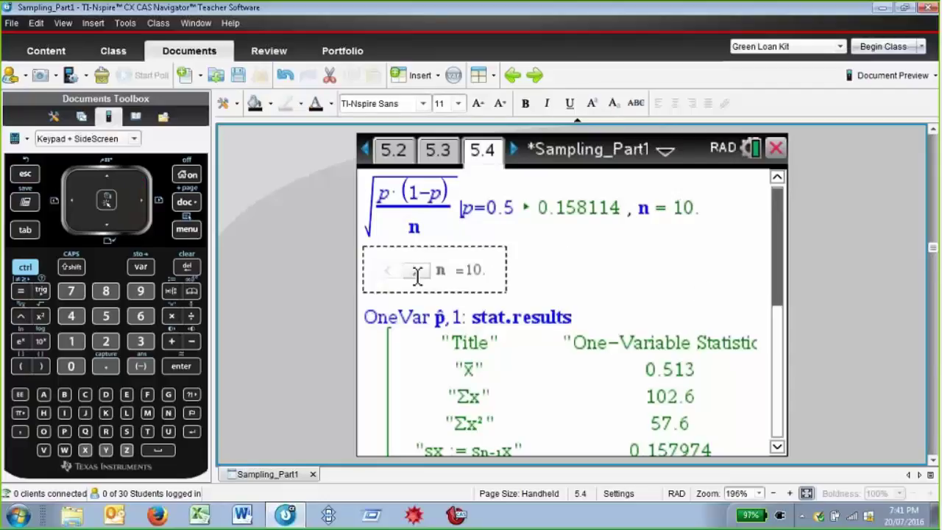
click(417, 271)
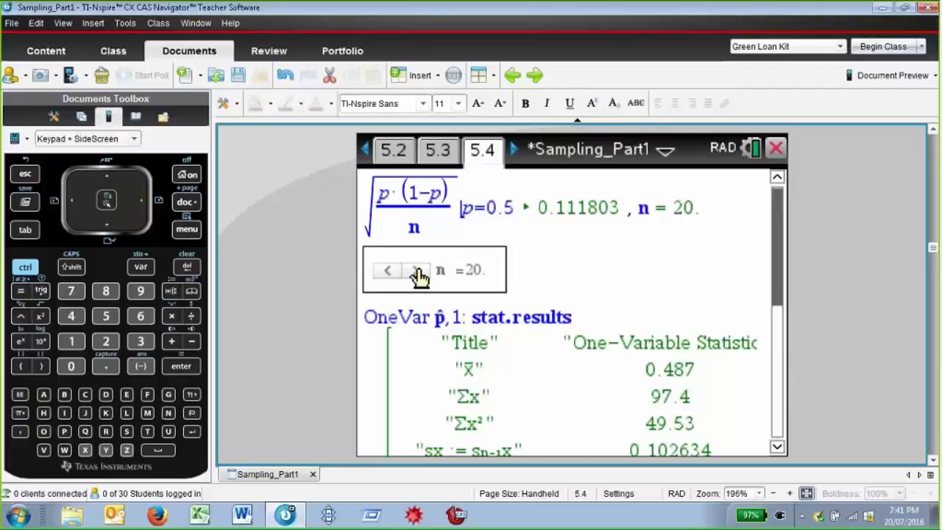
click(386, 272)
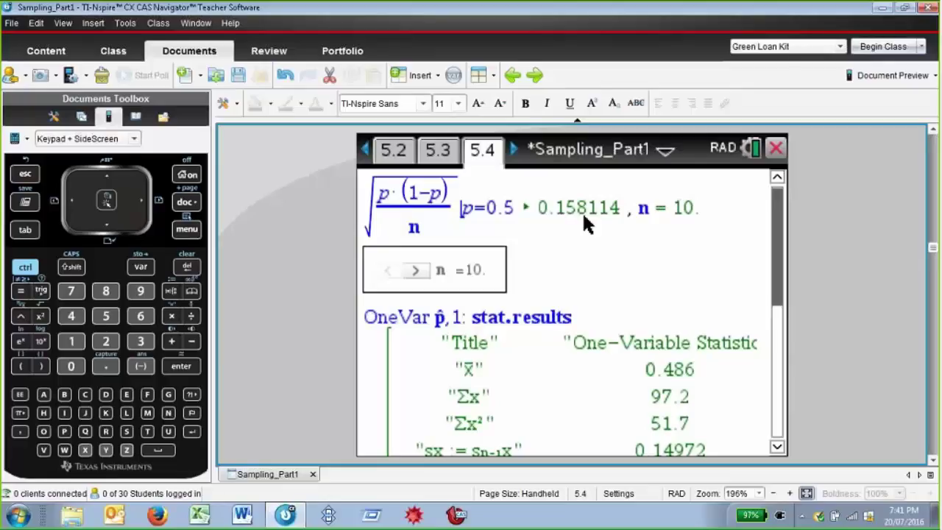
- Increase slider n to 90 on page 5.4 to recalculate the standard deviation and one-variable statistics for larger samples
click(415, 272)
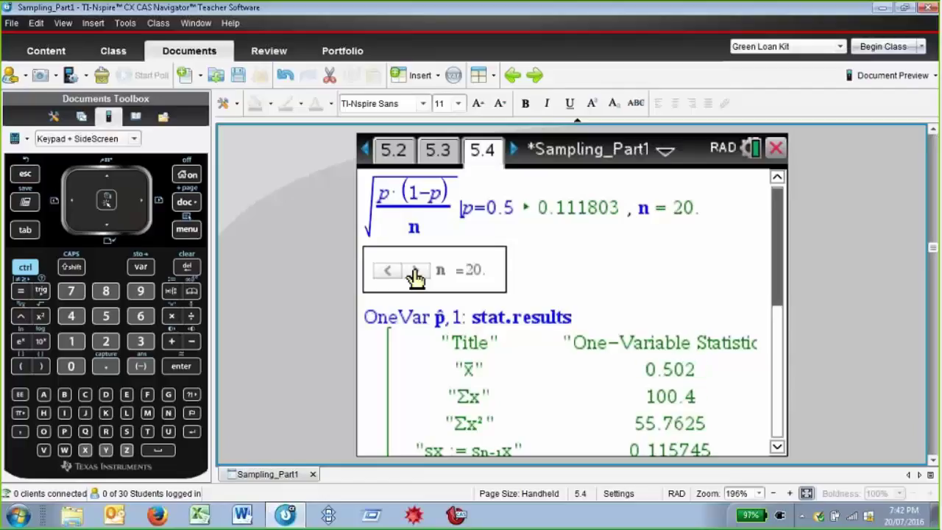
click(415, 272)
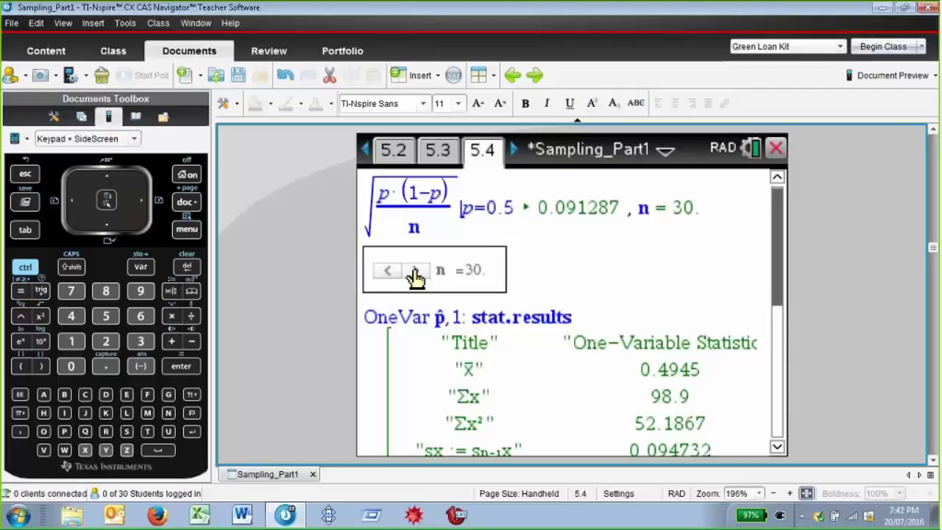
click(415, 271)
click(415, 272)
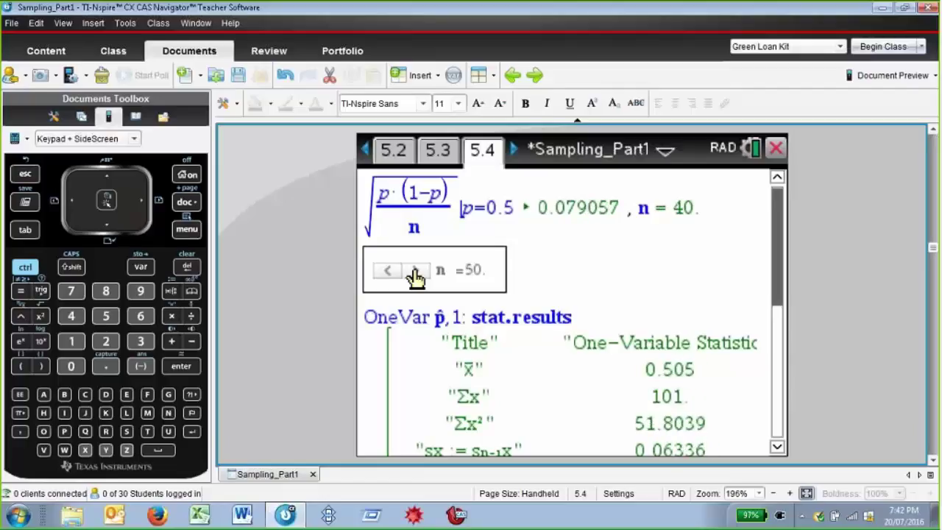
click(415, 272)
click(416, 272)
click(415, 271)
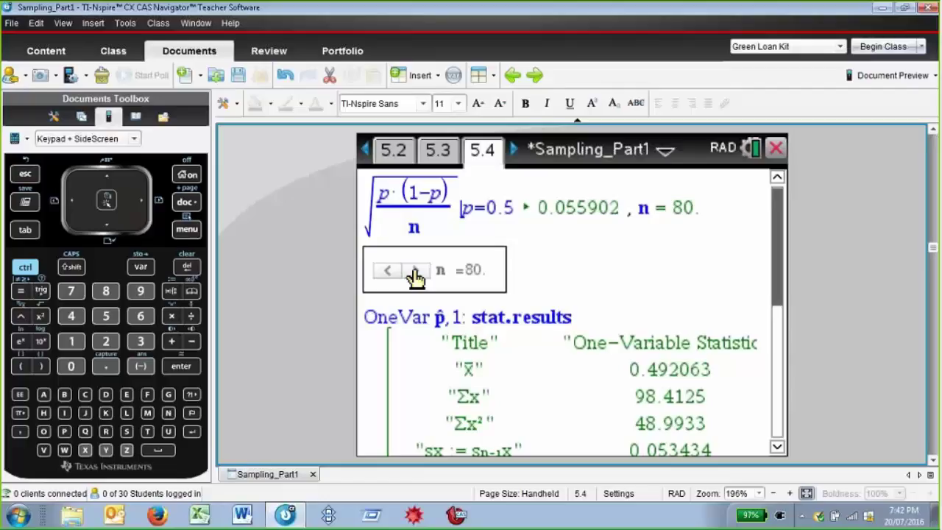
click(415, 271)
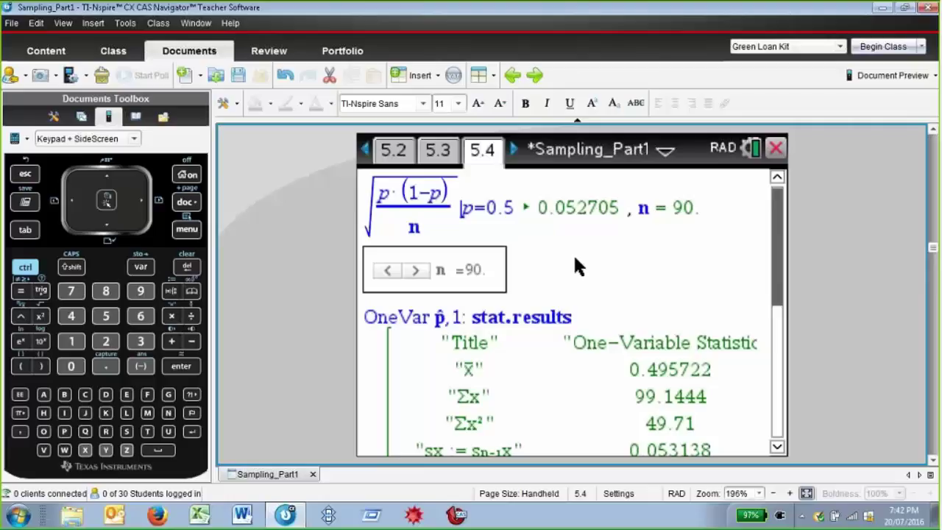
- Read the conclusion on page 5.5 and the task on page 6.1, and open the dot plot on page 6.2
key(ctrl+Right)
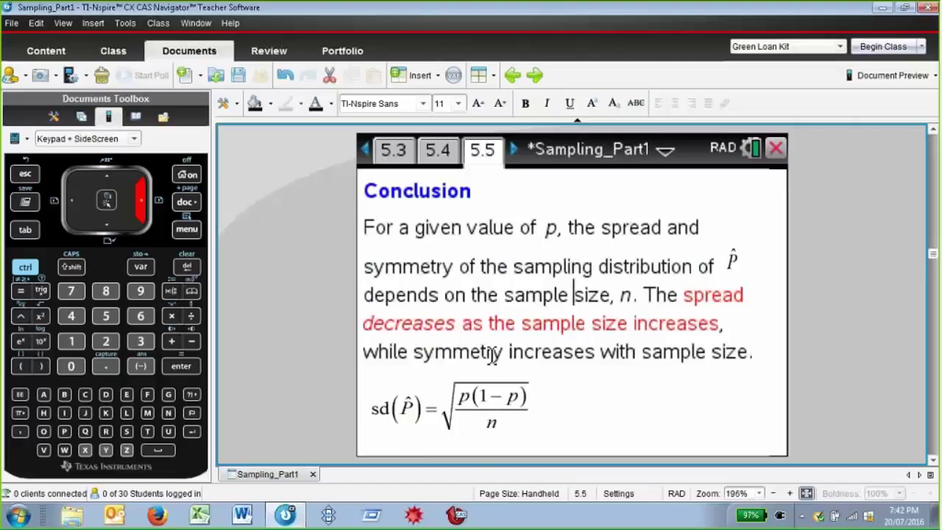
key(ctrl+Right)
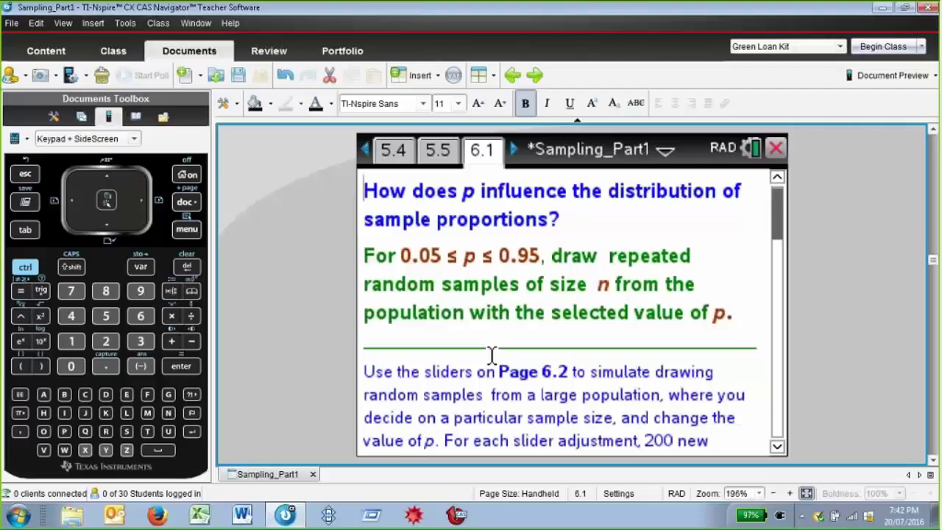
key(ctrl+Right)
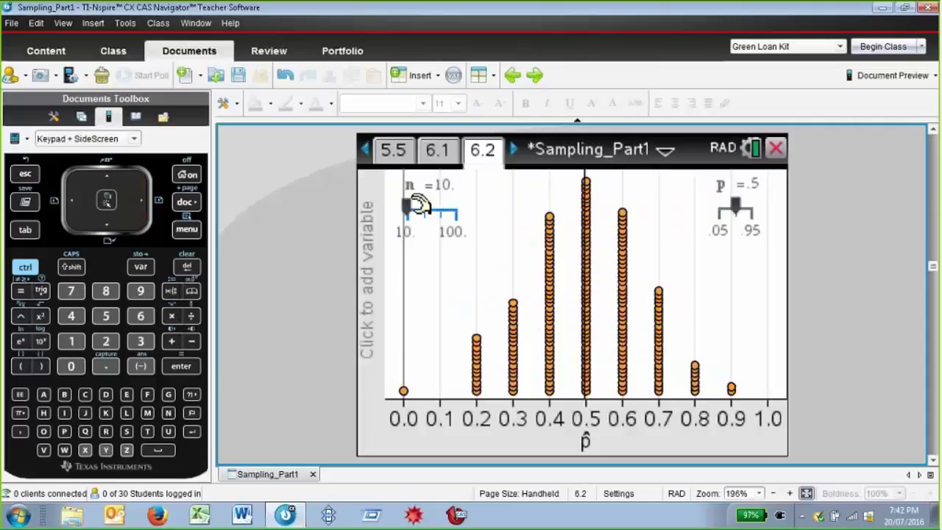
- Raise slider n to 50 and return it to 10 to see how the dot plot on page 6.2 responds
key(Right)
key(Right)
key(Right)
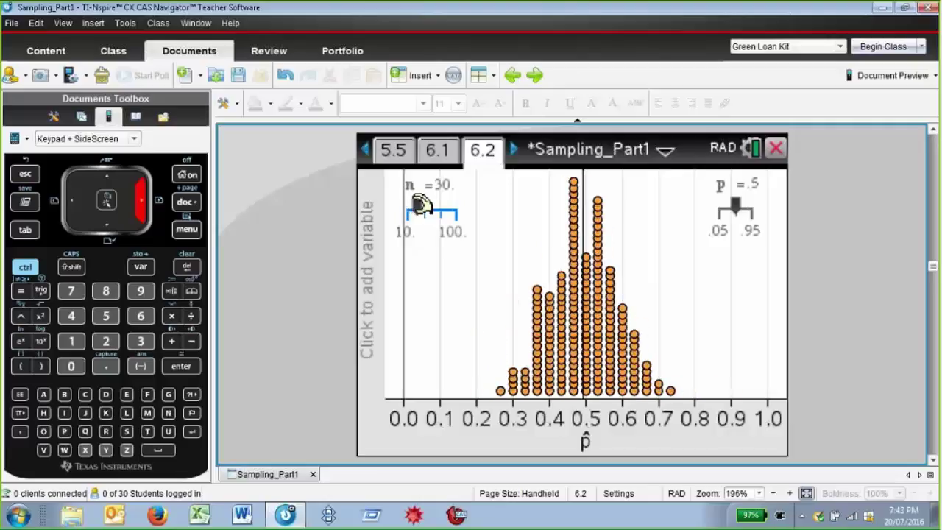
key(Right)
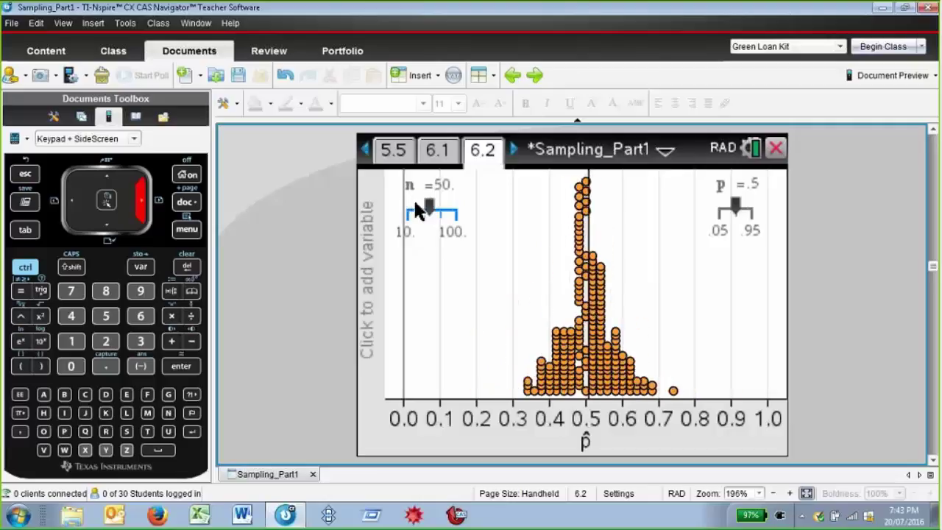
key(Left)
key(Left)
key(Left)
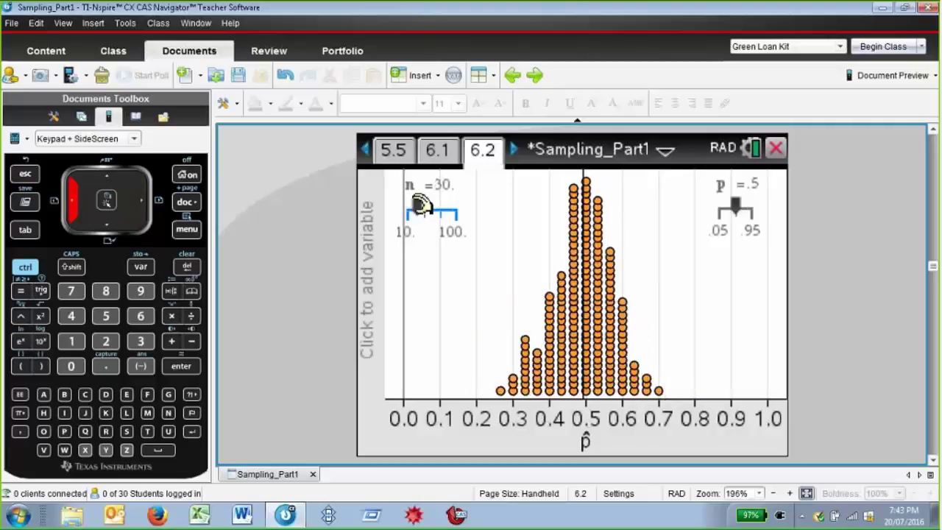
- Decrease slider p to 0.05 with n = 10 to examine the dot plot's shape for small population proportions
click(738, 206)
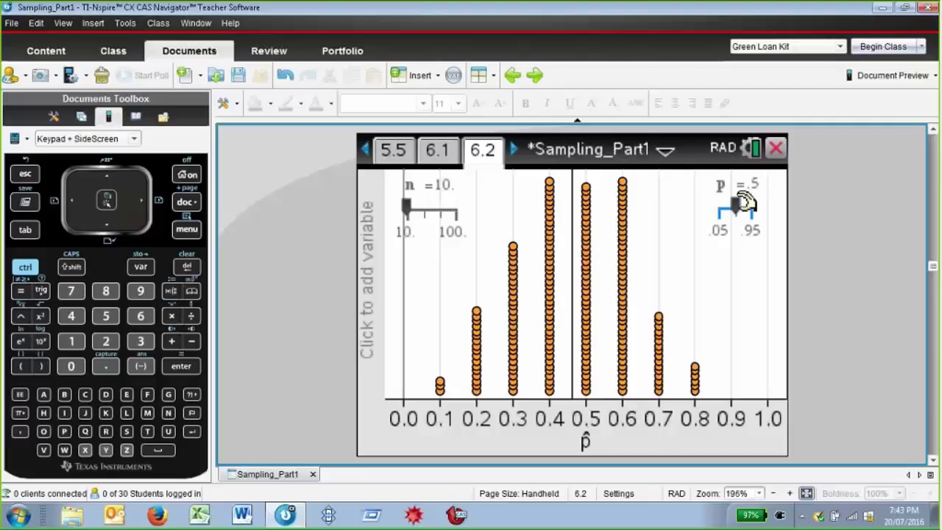
key(Left)
key(Left)
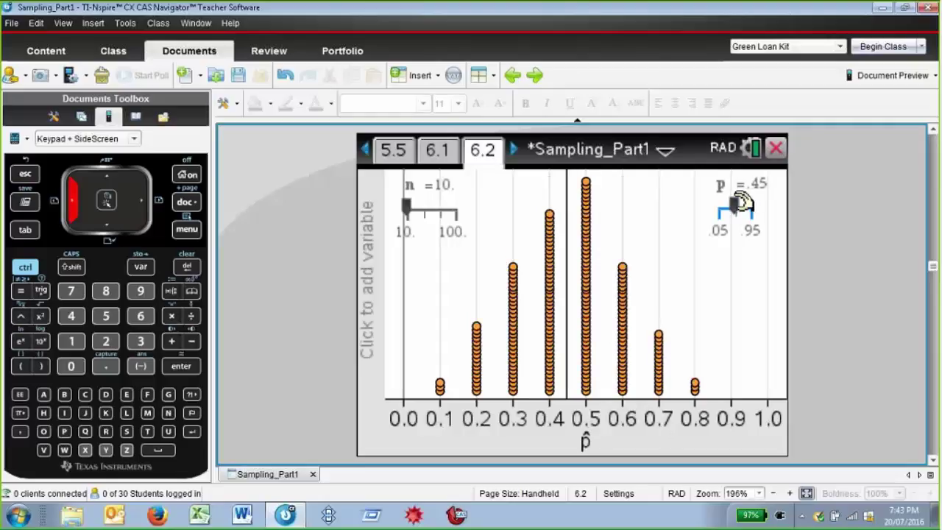
key(Left)
key(Left)
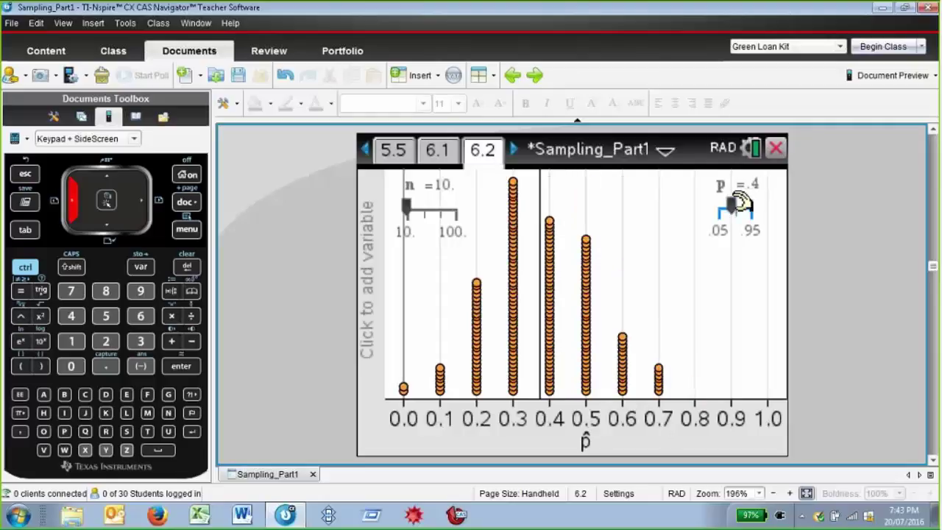
key(Left)
key(Left)
key(Left)
key(Left)
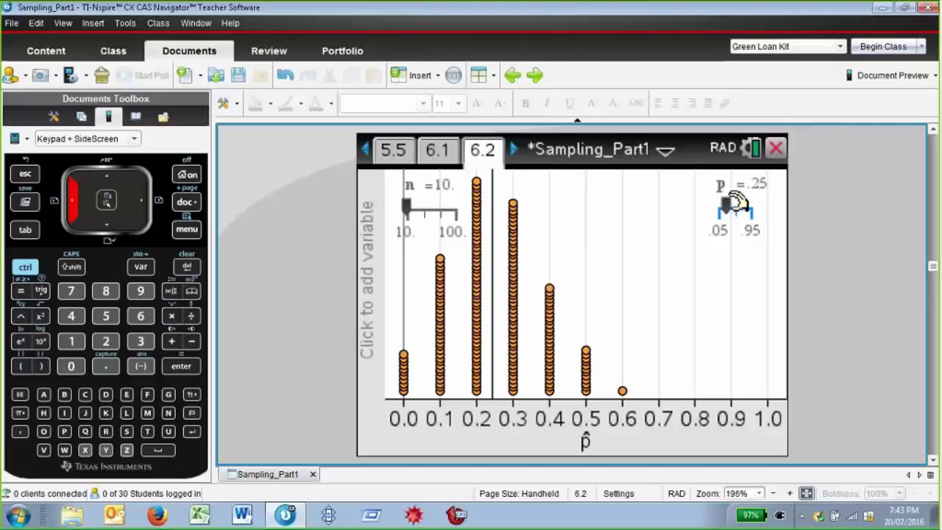
key(Left)
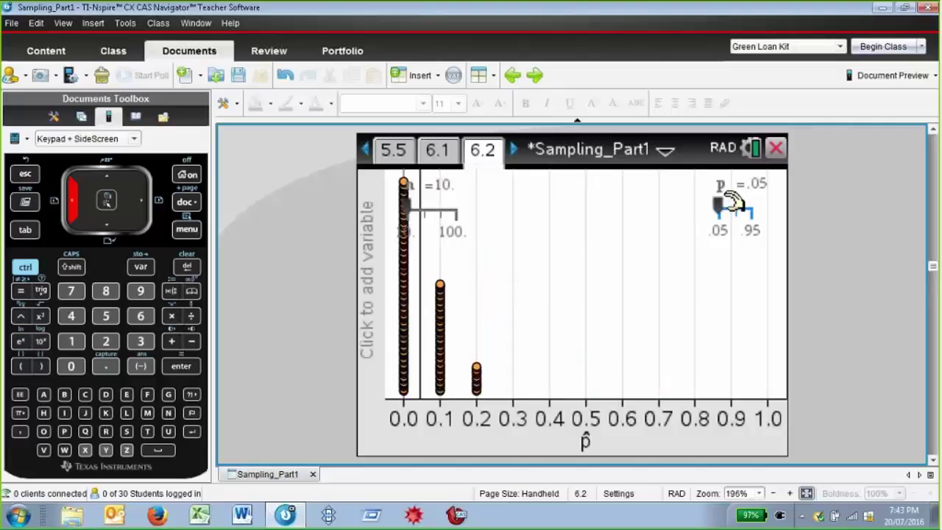
- Increase slider p to 0.9 with n = 10 to examine the dot plot's skew for large population proportions
key(Right)
key(Right)
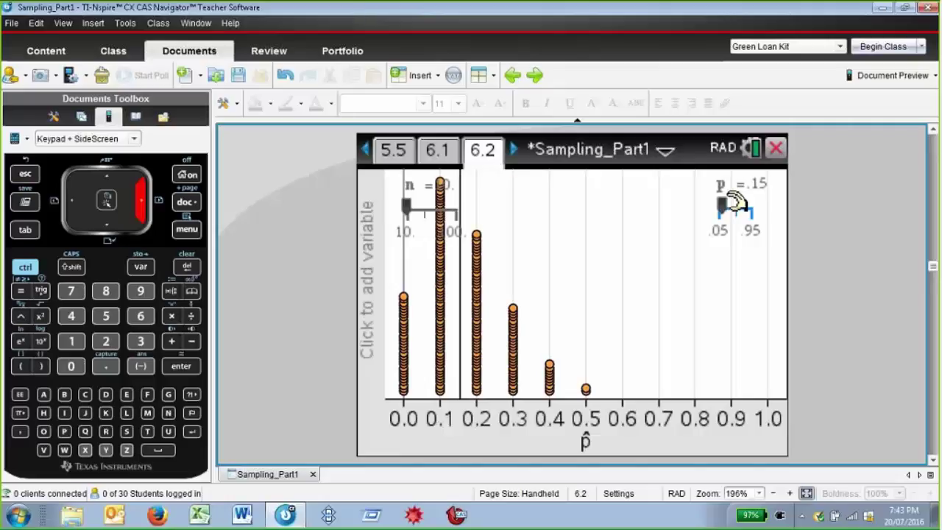
key(Right)
key(Right)
key(Right)
key(Right)
key(Right)
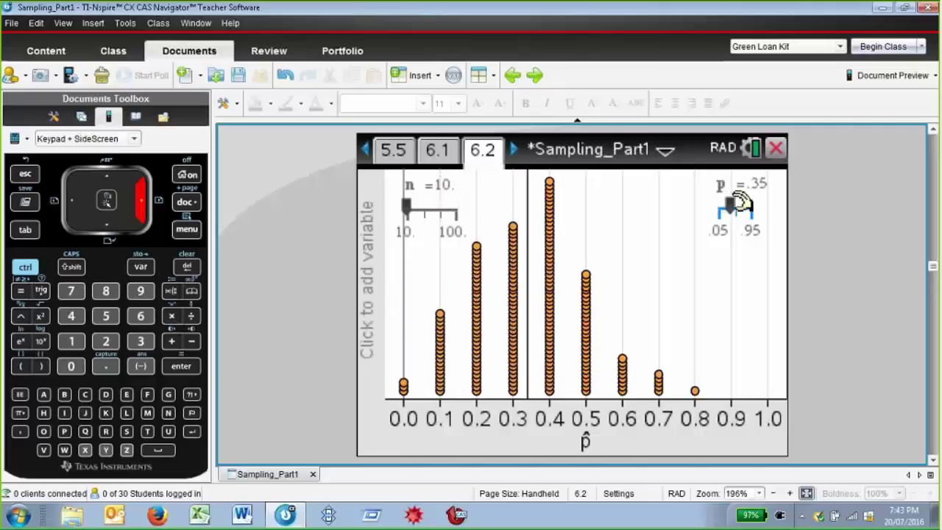
key(Right)
key(Right)
key(Right)
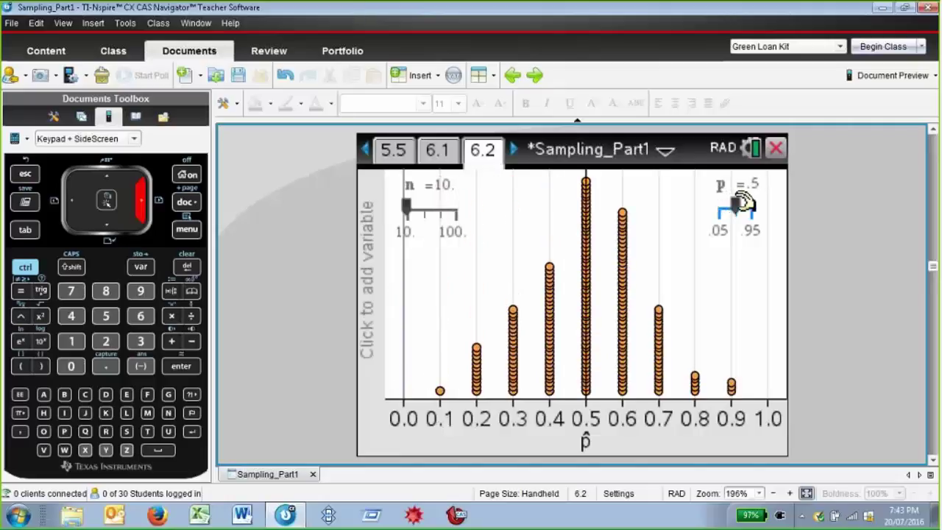
key(Right)
key(Right)
key(Right)
key(Right)
key(Right)
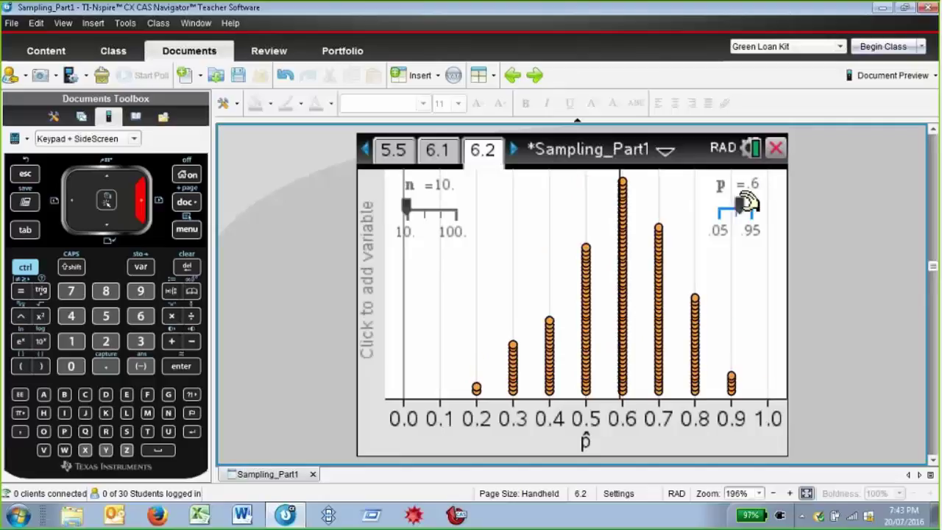
key(Right)
key(Right)
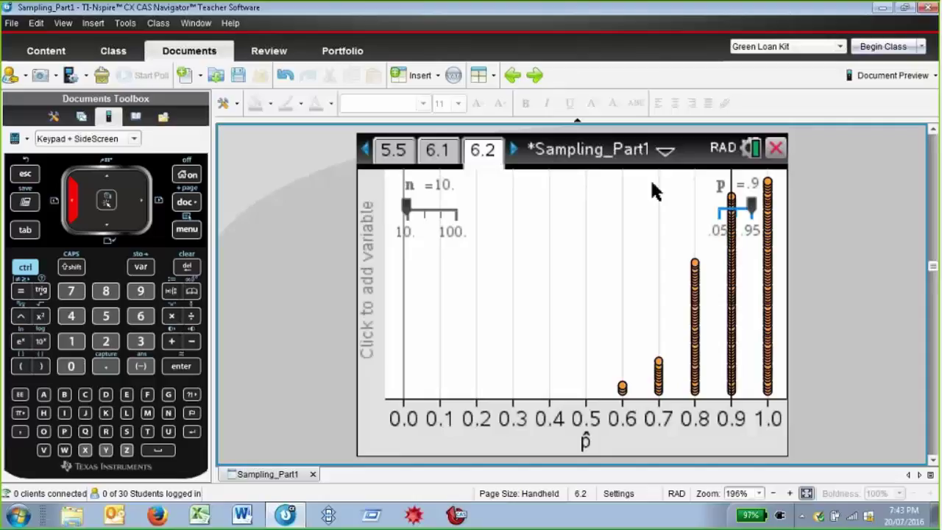
- Increase slider n to 40 on page 6.2 with p = 0.9 to examine the skew for larger samples
click(411, 207)
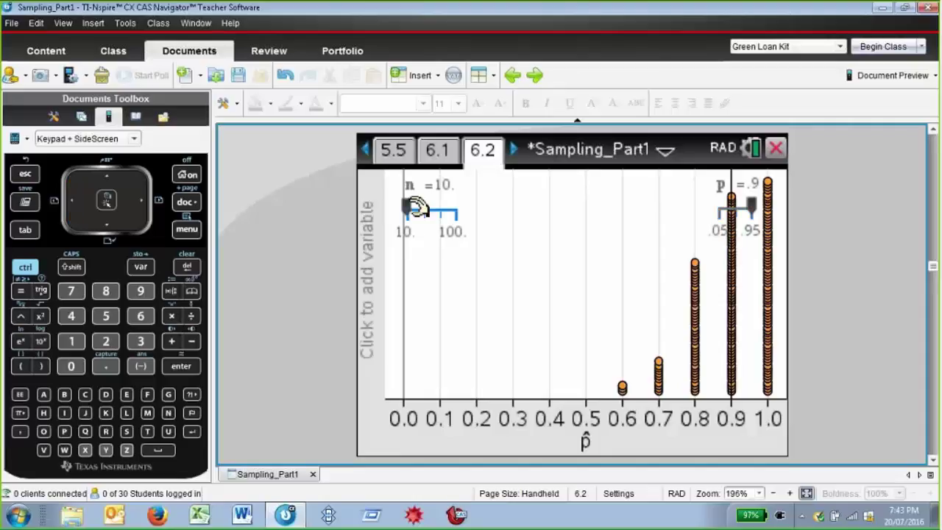
key(Right)
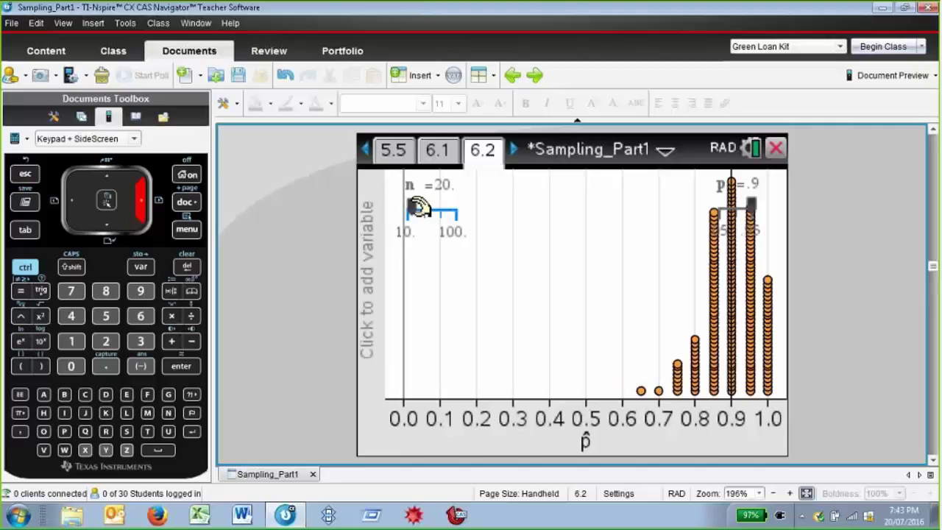
key(Right)
key(Right)
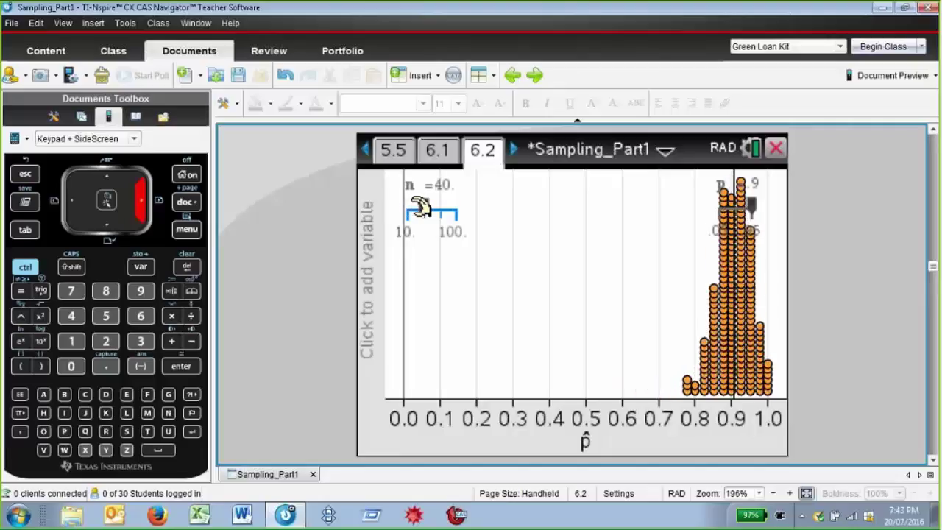
- Step slider n between 20 and 30 on page 6.2 to compare the dot plots, and return it to 10
key(Left)
key(Left)
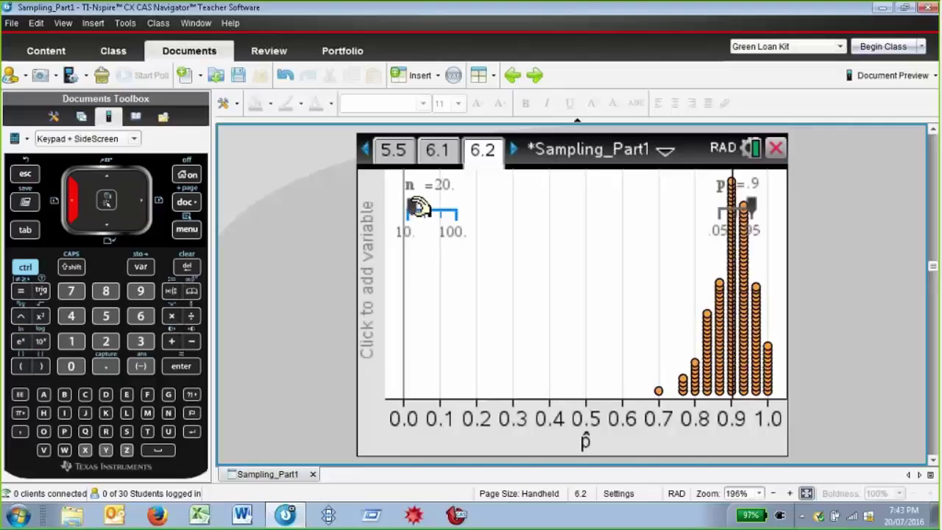
key(Right)
key(Right)
key(Left)
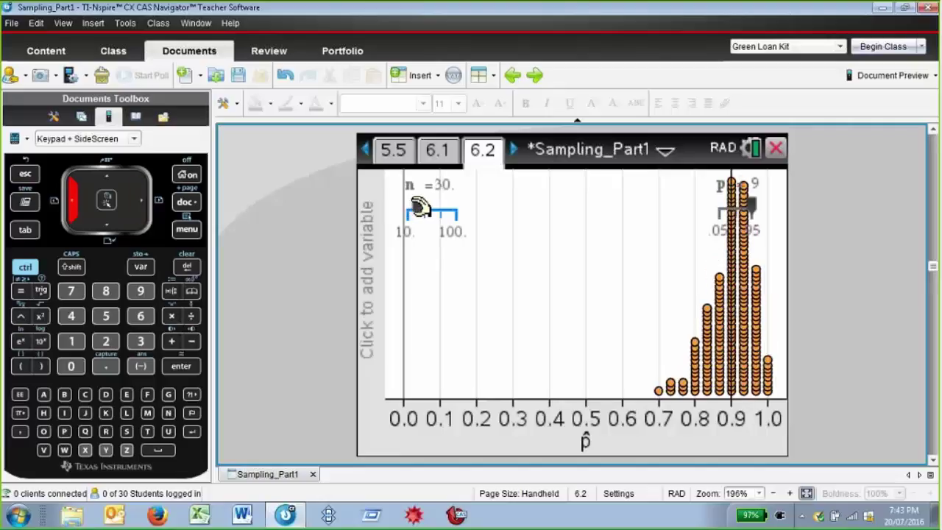
drag(418, 207, 414, 208)
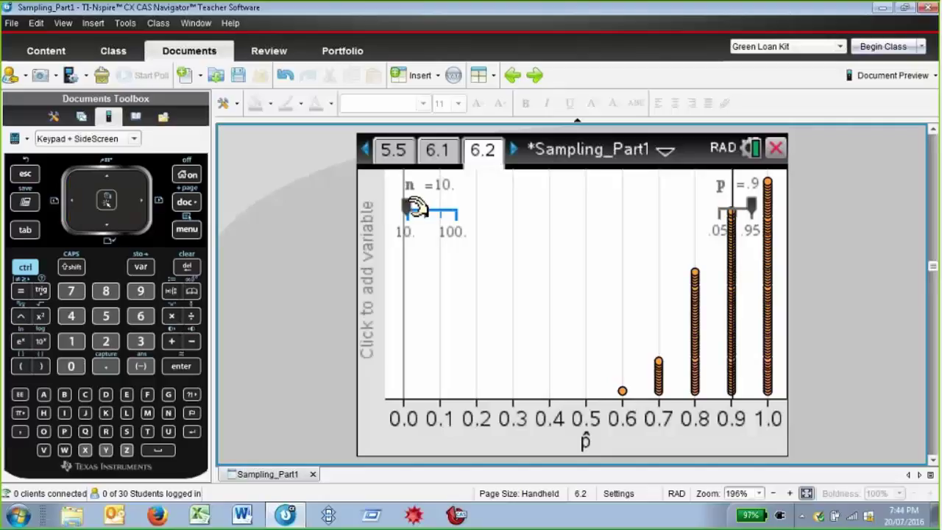
- Open the histogram on page 6.3 and increase slider n to 30 with p = 0.9
key(ctrl+Right)
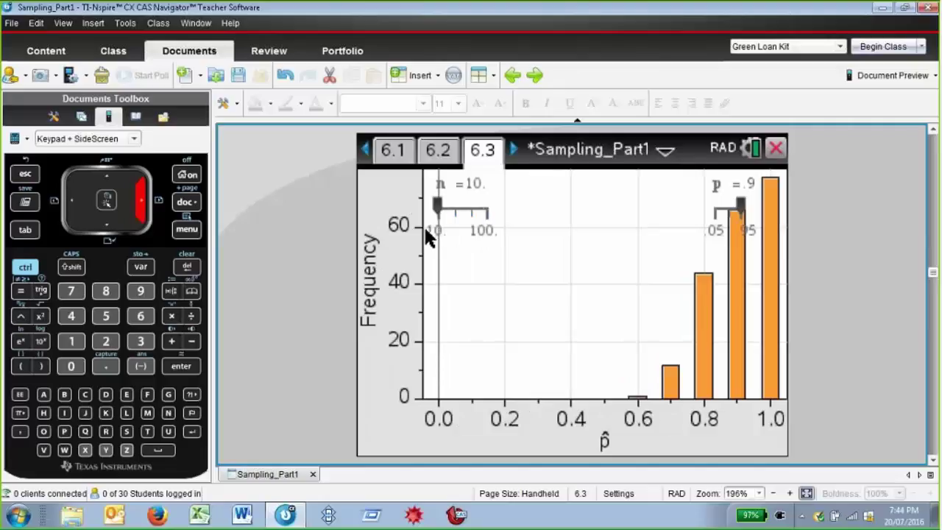
click(445, 206)
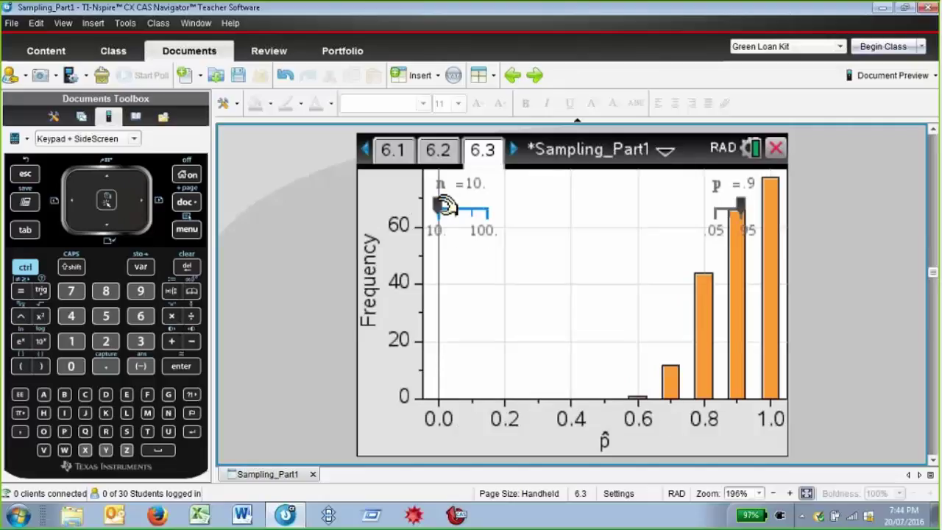
key(Right)
key(Right)
key(Right)
key(Right)
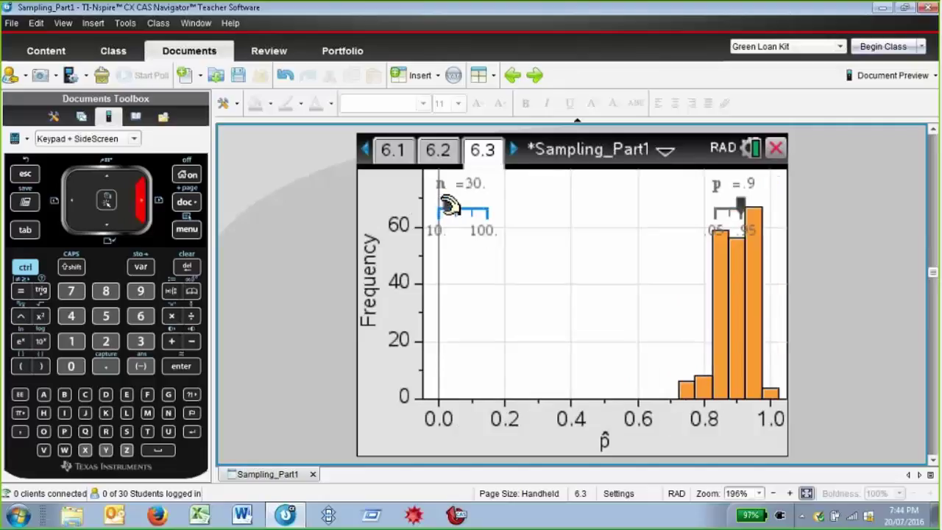
- Return slider n to 10 on page 6.3 to simulate the histogram for small samples
key(Left)
key(Left)
key(Left)
key(Left)
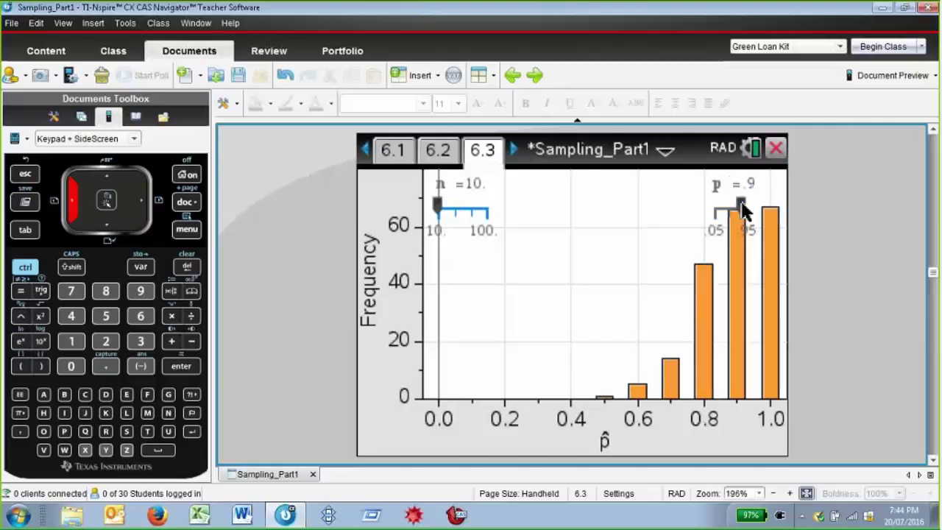
- Decrease slider p to 0.55 on page 6.3 with n = 10 to examine the histogram's symmetry and spread
drag(751, 204, 746, 206)
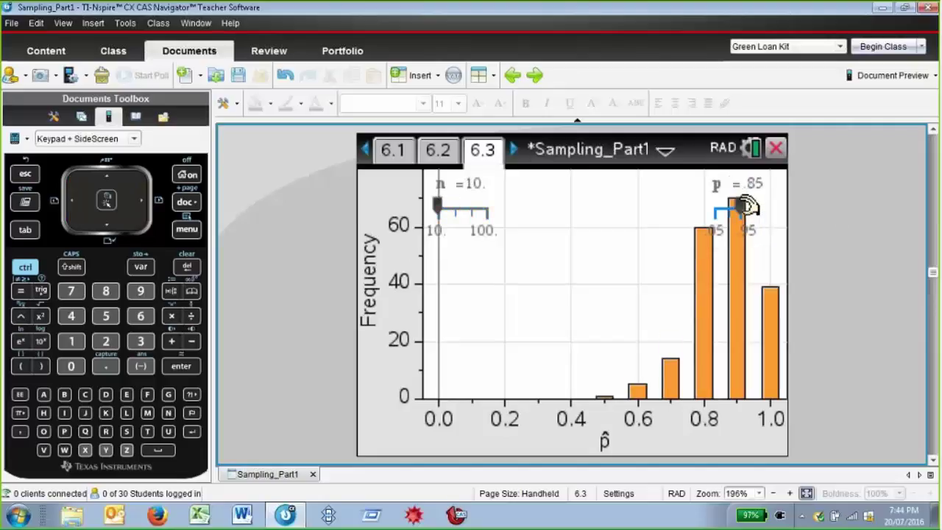
key(Left)
key(Left)
key(Left)
key(Left)
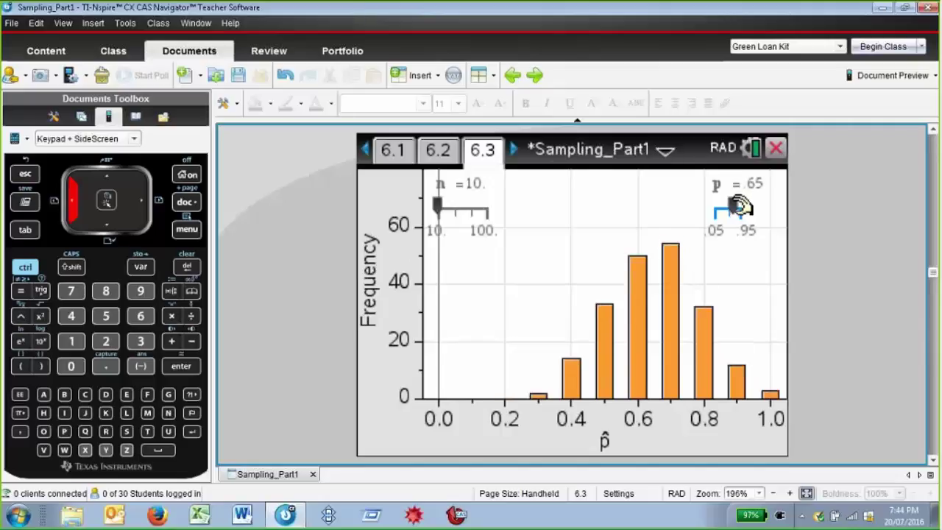
key(Left)
key(Left)
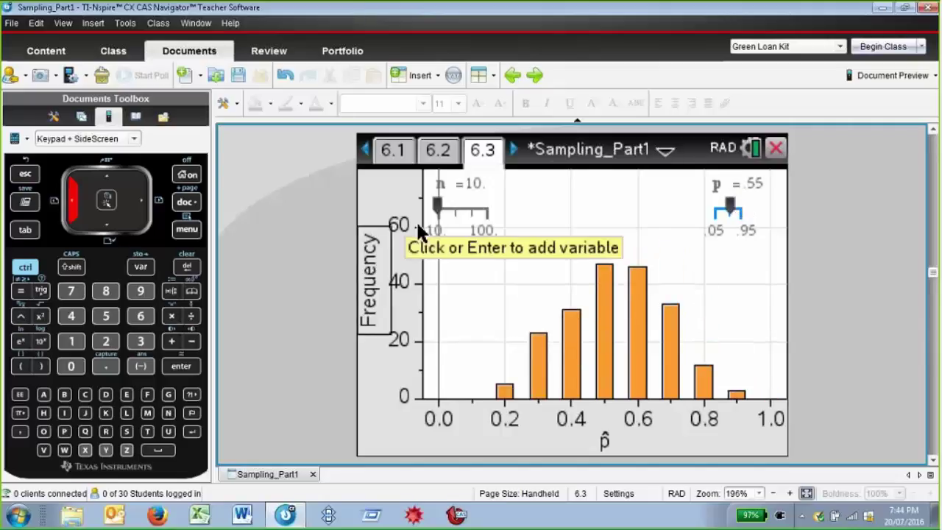
- Increase slider n to 50 on page 6.3 with p = 0.55 to compare the histograms, and return it to 30
click(438, 206)
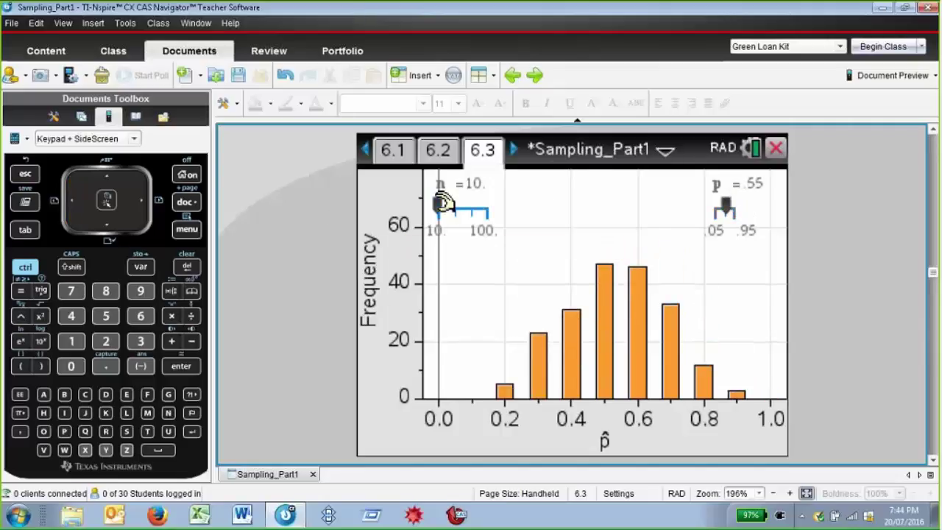
key(Right)
key(Right)
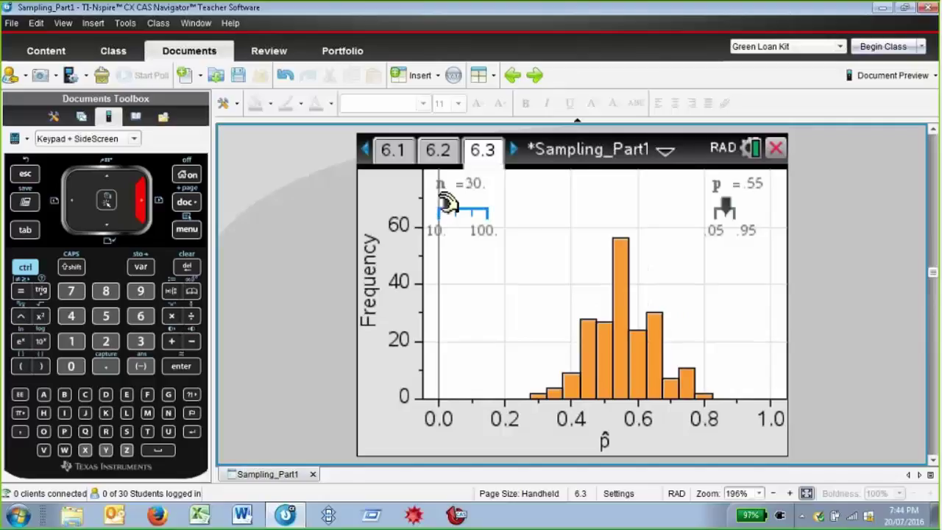
key(Right)
key(Right)
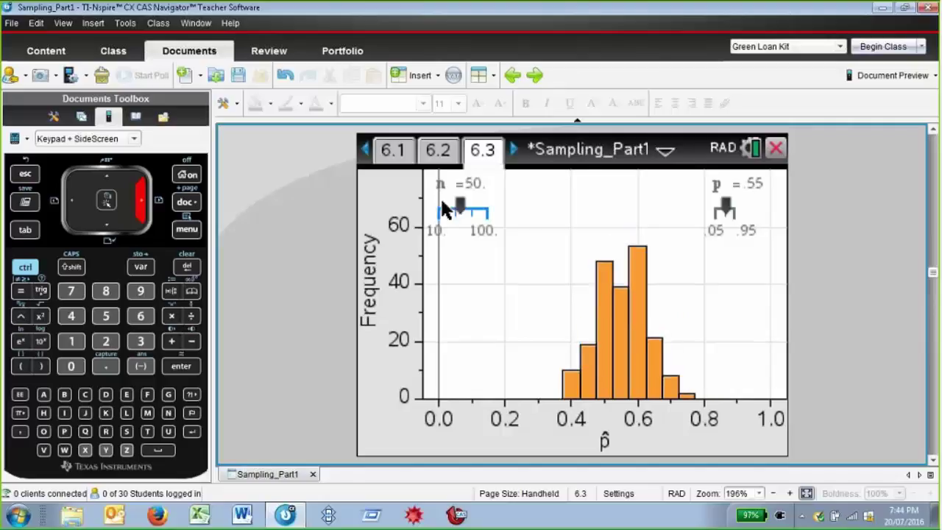
key(Left)
key(Left)
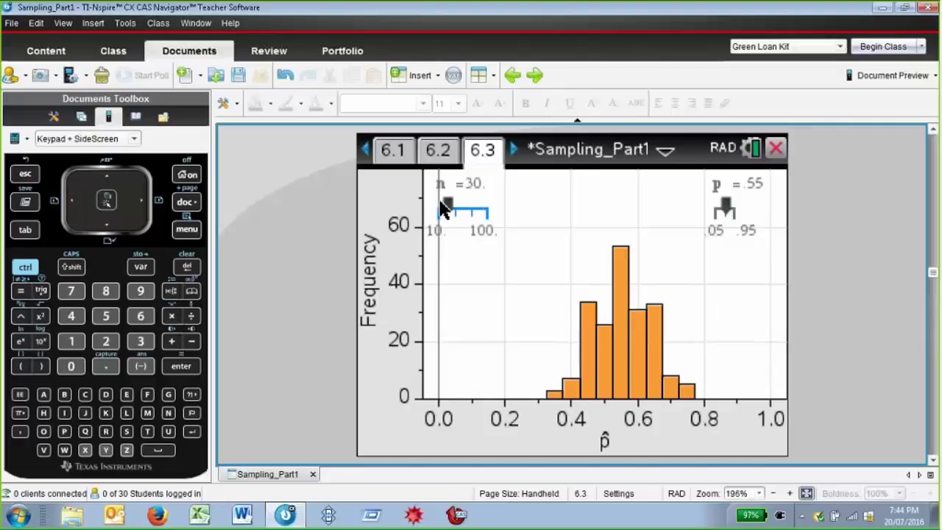
- Review the one-variable statistics of the sample proportions on page 6.4 and open the conclusion on page 6.5
key(ctrl+Right)
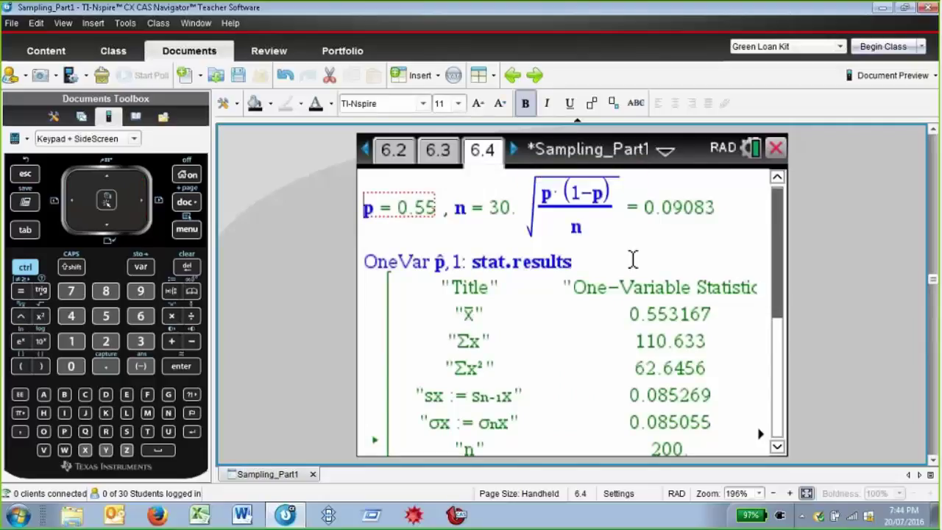
key(ctrl+Right)
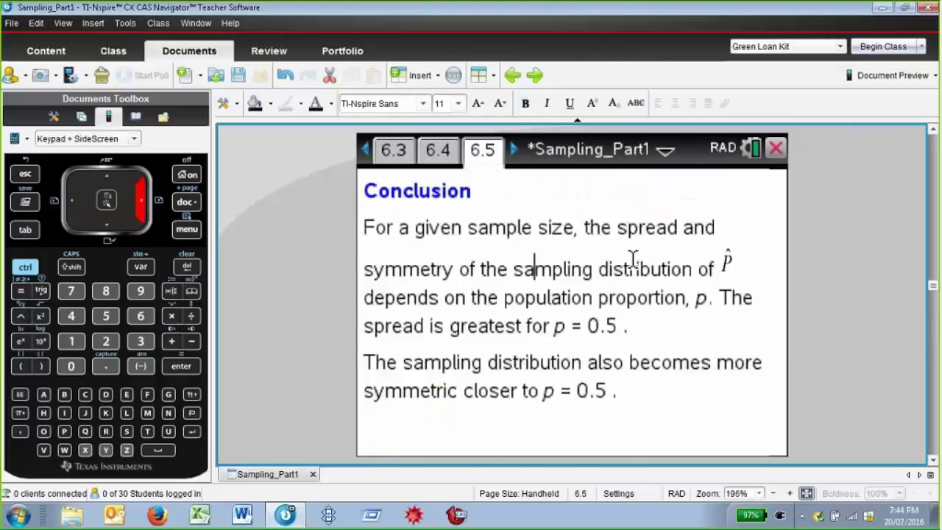